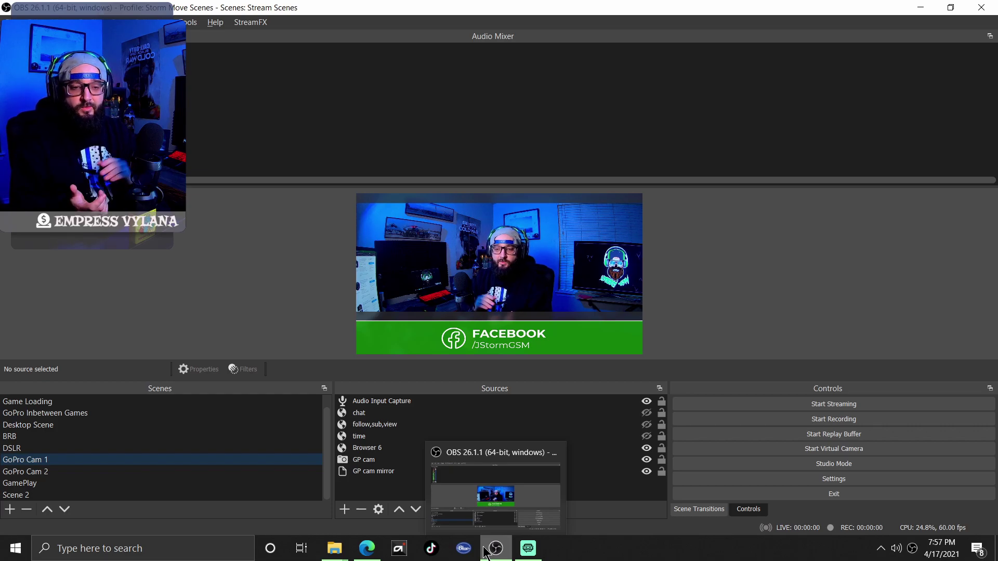
Step: Switch to the browser and review the StreamFX plugin page on the OBS forum and the GitHub release's StreamFX-Windows-Archive.zip asset
{"action": "mouse_move", "coordinate": [367, 543]}
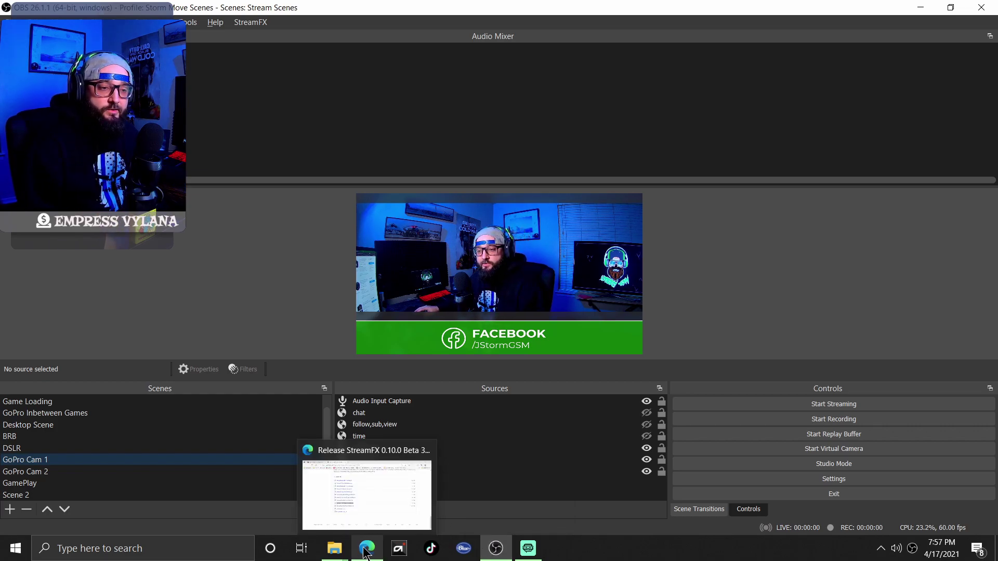
{"action": "left_click", "coordinate": [367, 551]}
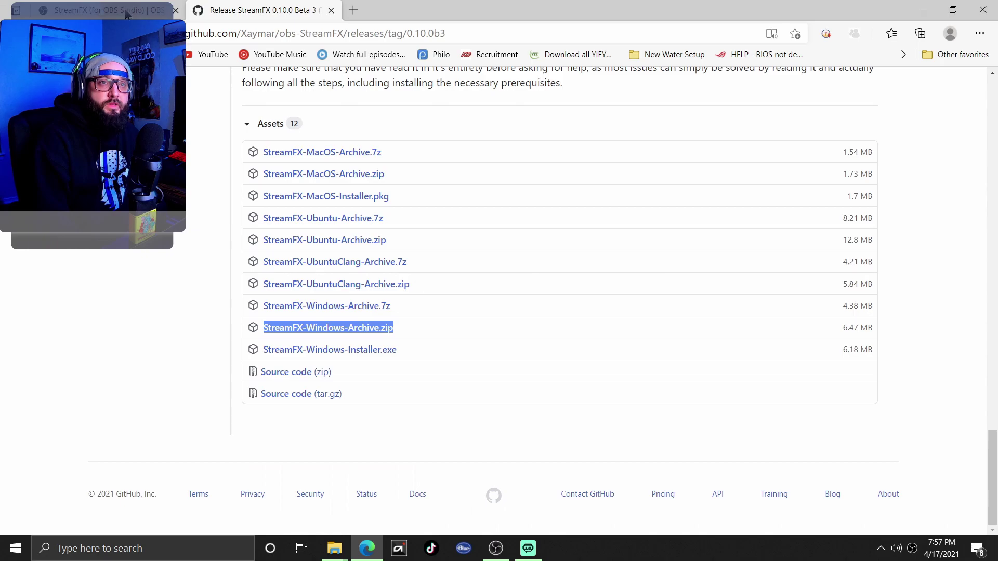
{"action": "left_click", "coordinate": [110, 5]}
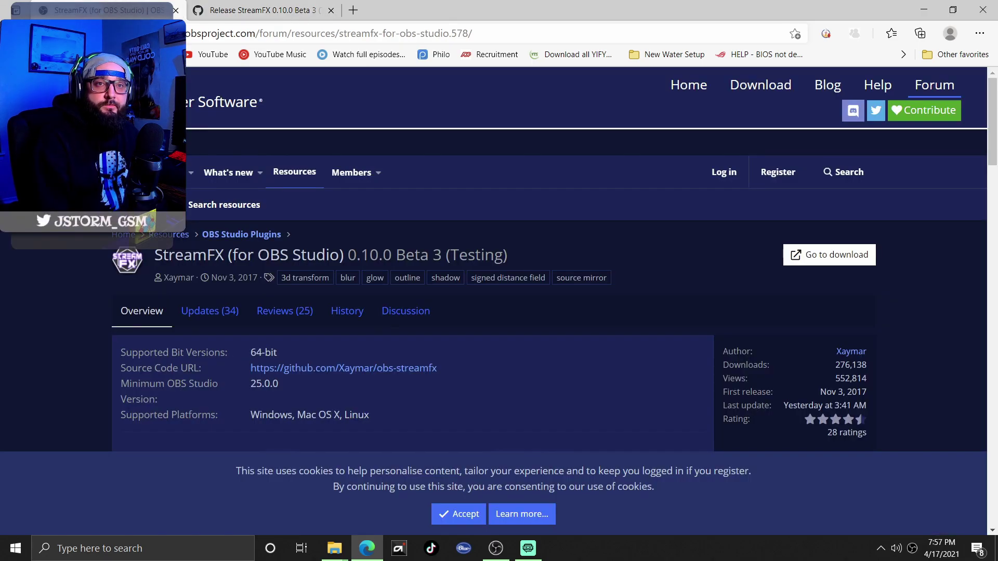
{"action": "left_click_drag", "start_coordinate": [176, 101], "coordinate": [246, 99]}
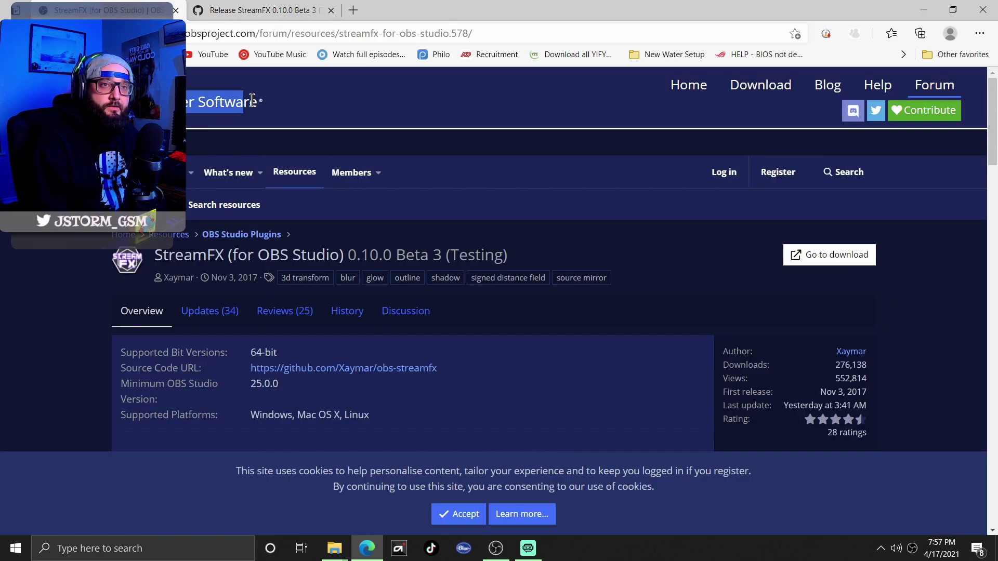
{"action": "left_click_drag", "start_coordinate": [155, 254], "coordinate": [353, 253]}
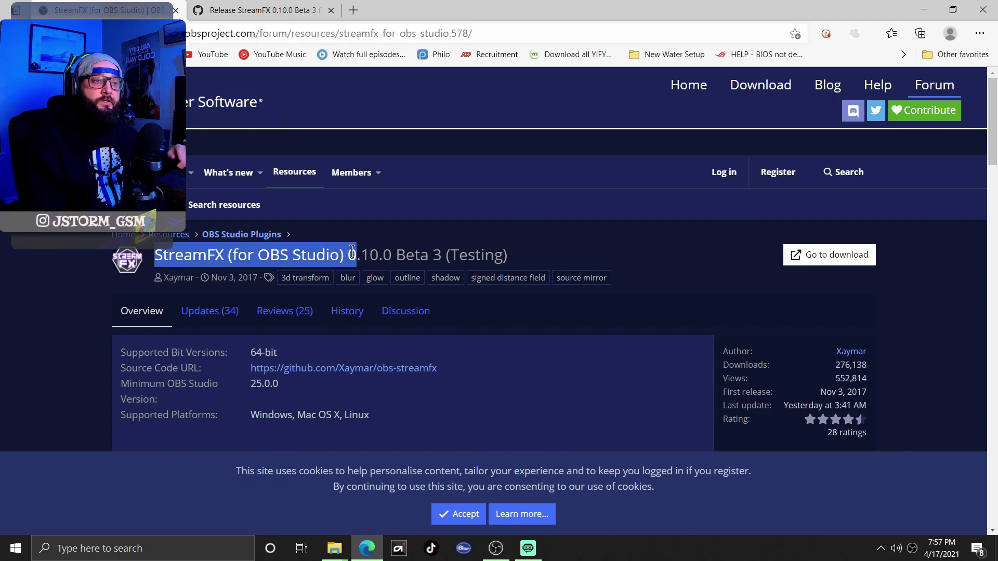
{"action": "left_click", "coordinate": [255, 11]}
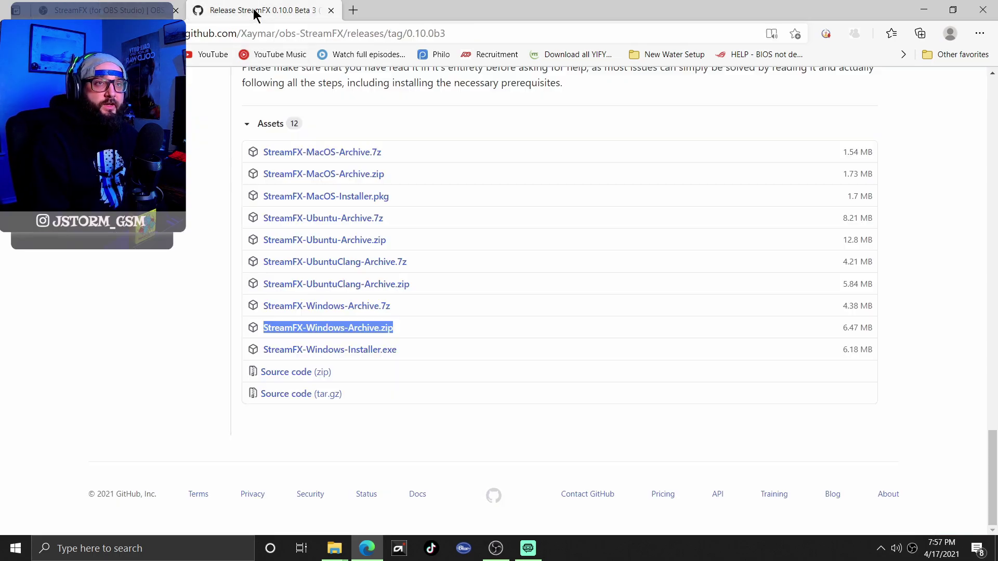
{"action": "scroll", "coordinate": [193, 241], "scroll_direction": "up", "scroll_amount": 20}
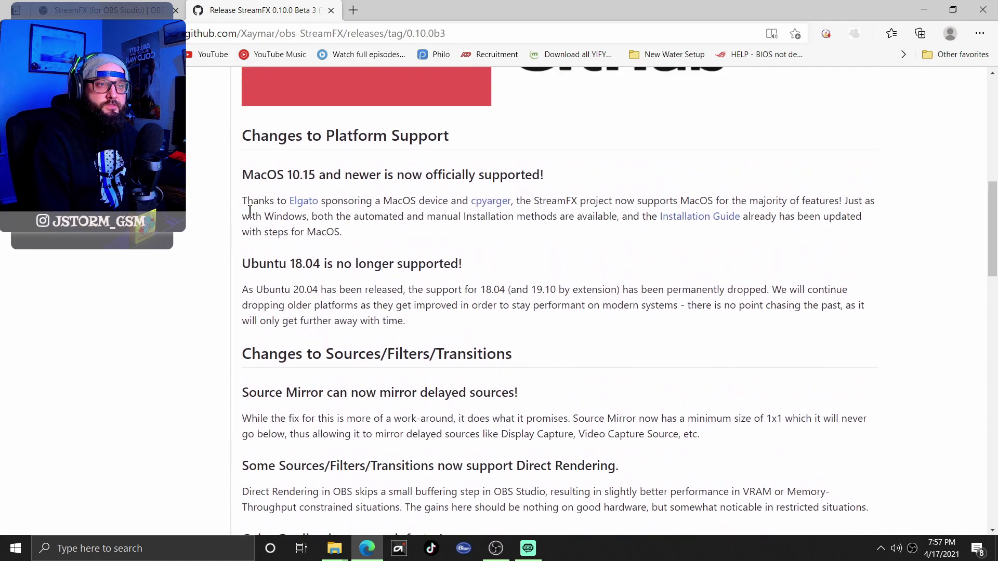
{"action": "scroll", "coordinate": [379, 229], "scroll_direction": "down", "scroll_amount": 15}
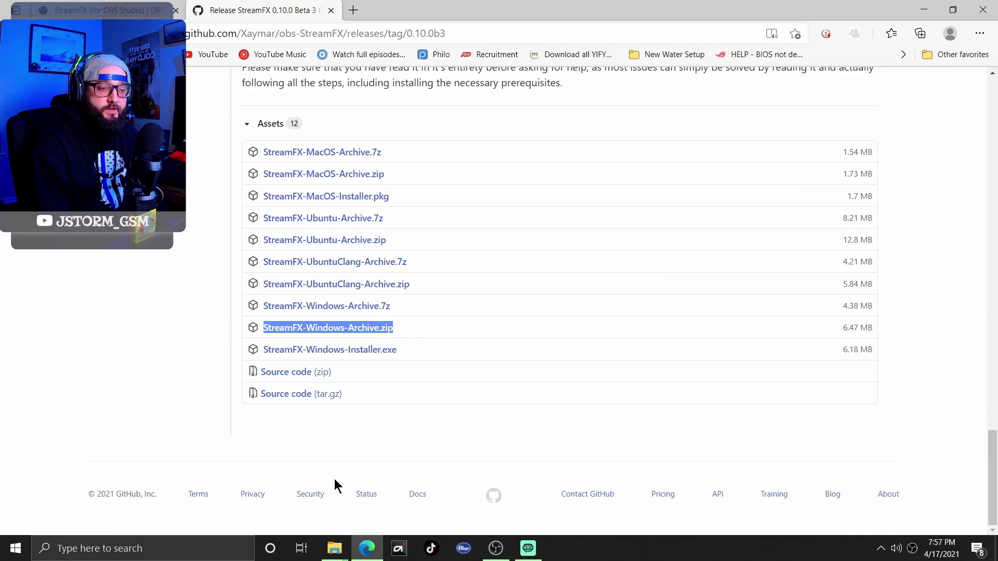
Step: In File Explorer, open the obs-studio installation folder under Program Files on Local Disk (C:)
{"action": "left_click", "coordinate": [334, 548]}
{"action": "left_click_drag", "start_coordinate": [344, 239], "coordinate": [308, 229]}
{"action": "left_click", "coordinate": [218, 280]}
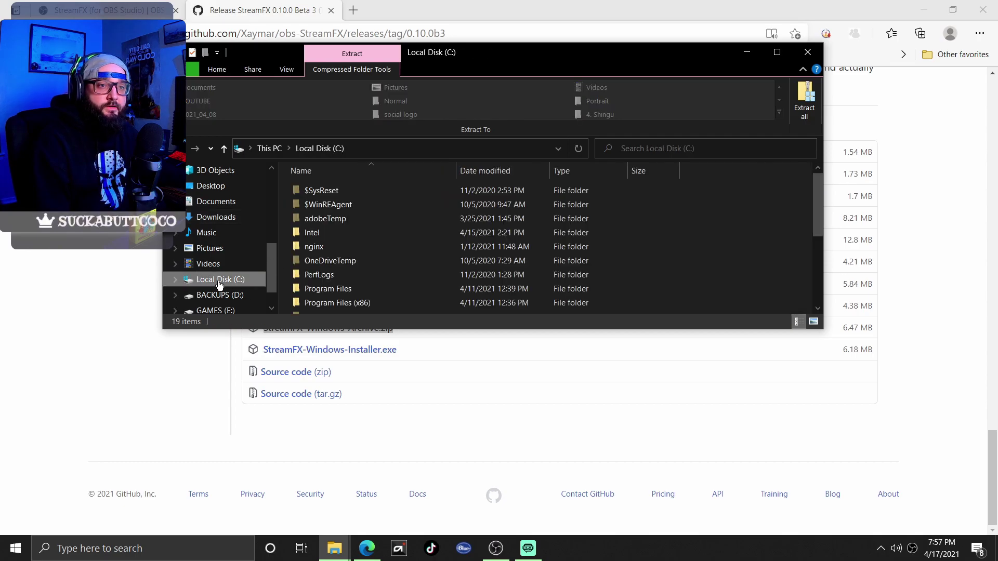
{"action": "double_click", "coordinate": [324, 289]}
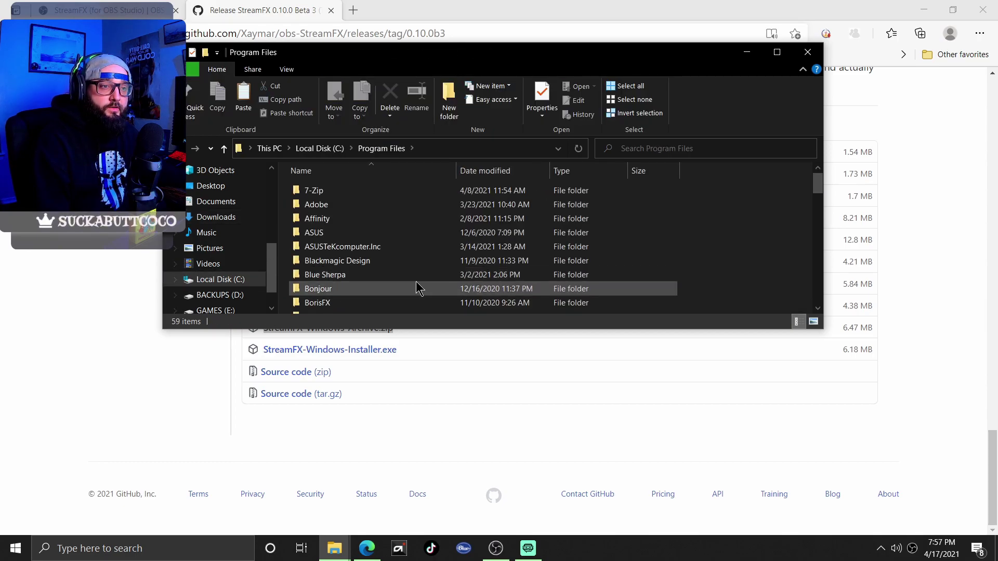
{"action": "scroll", "coordinate": [345, 279], "scroll_direction": "down", "scroll_amount": 15}
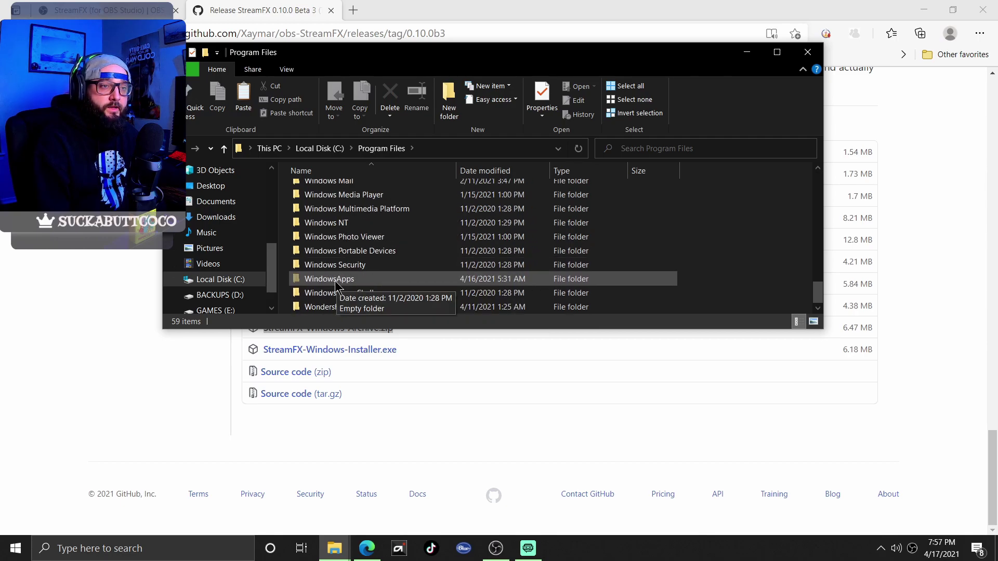
{"action": "scroll", "coordinate": [336, 284], "scroll_direction": "up", "scroll_amount": 9}
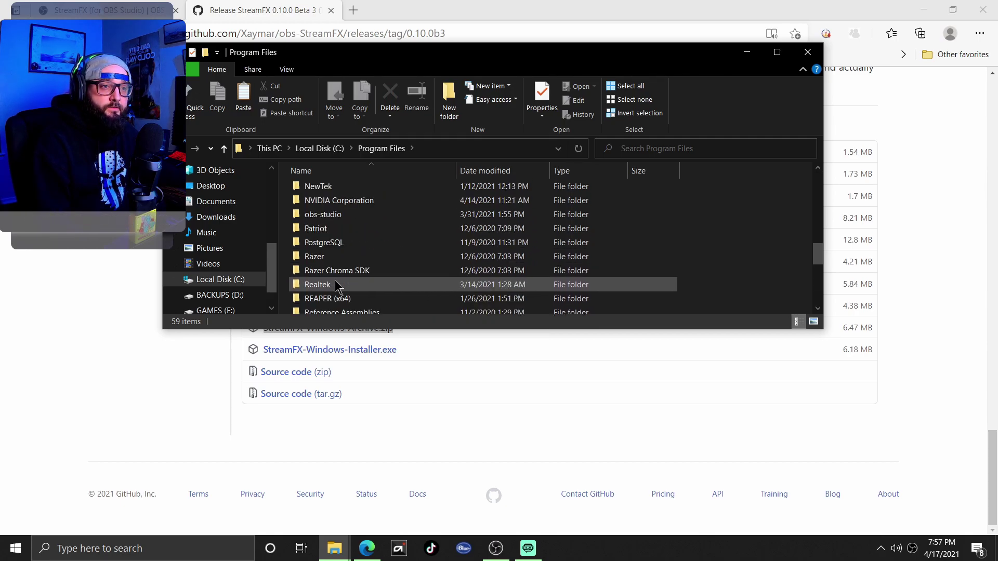
{"action": "double_click", "coordinate": [311, 214]}
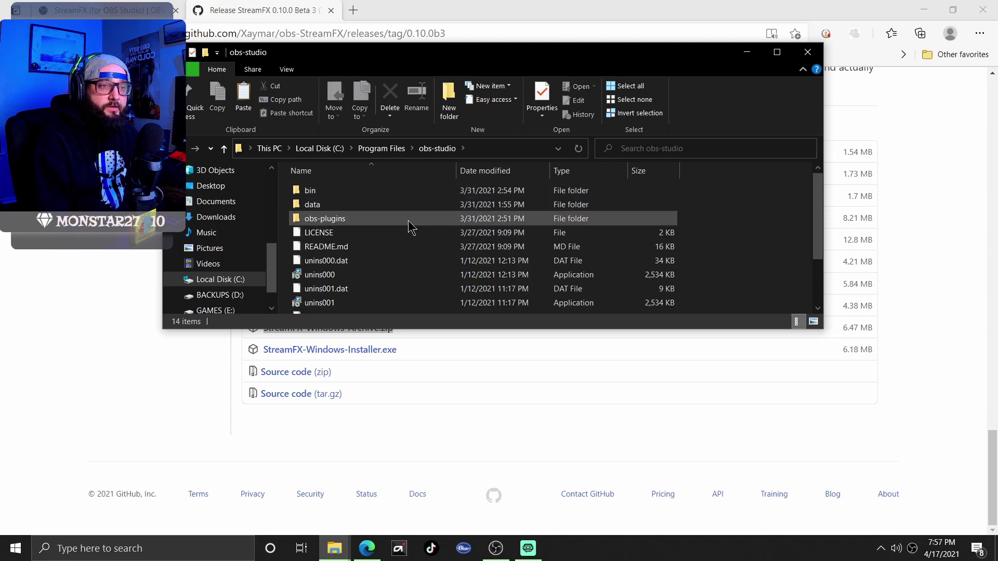
Step: Switch to OBS, open the filters of the GP cam source and look through the effect filters available to add
{"action": "left_click", "coordinate": [498, 552]}
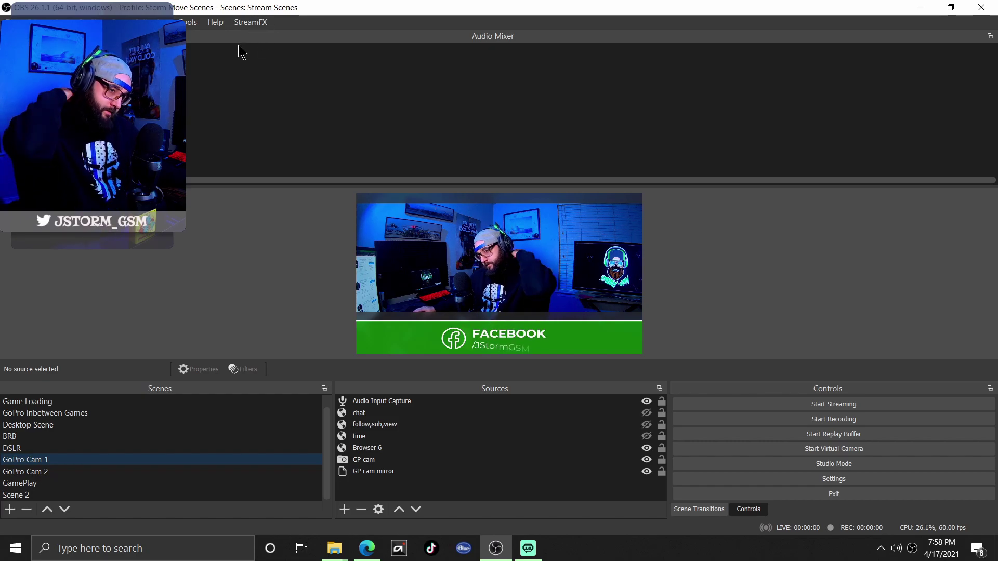
{"action": "left_click", "coordinate": [378, 461]}
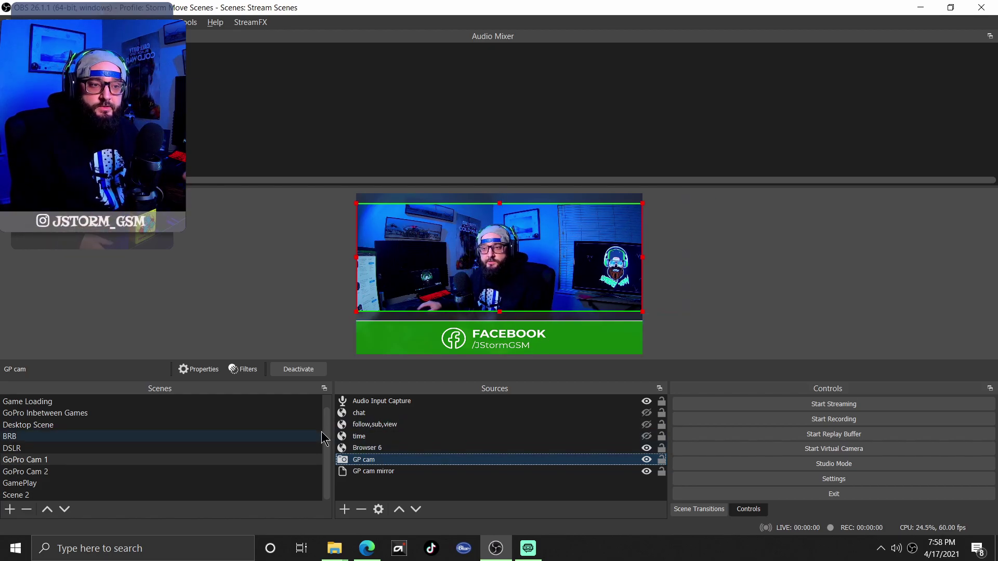
{"action": "left_click", "coordinate": [249, 370]}
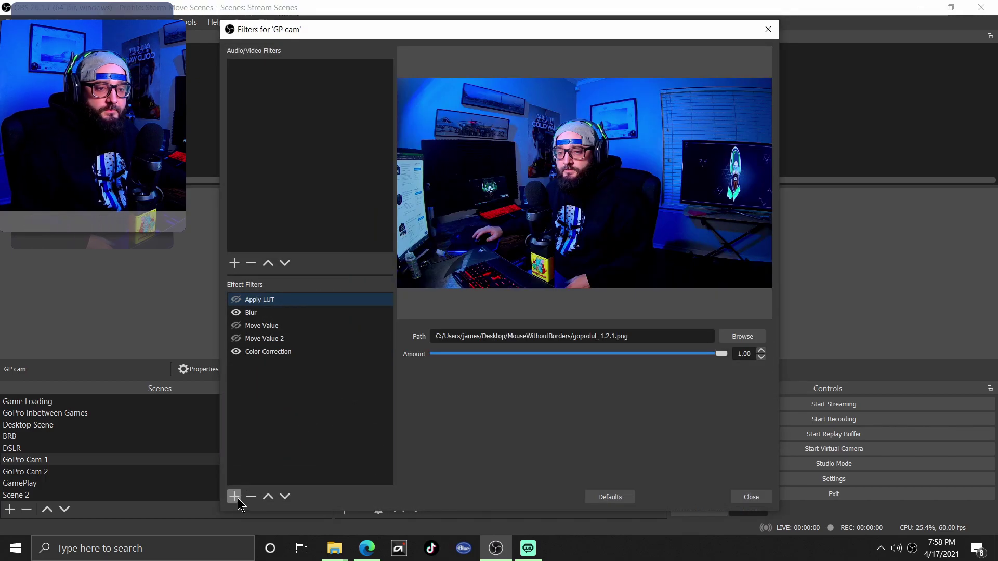
{"action": "left_click", "coordinate": [235, 497]}
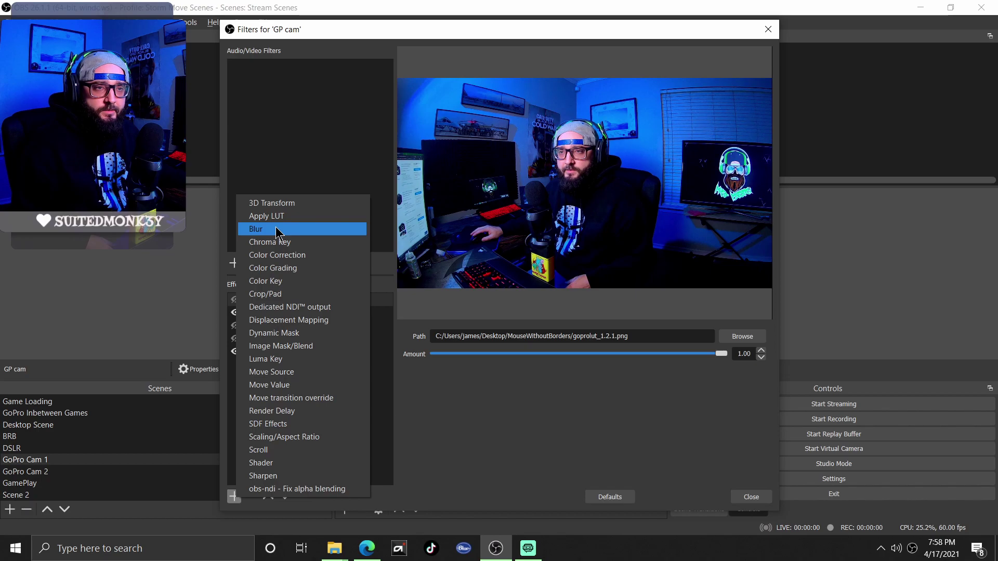
{"action": "left_click", "coordinate": [277, 202]}
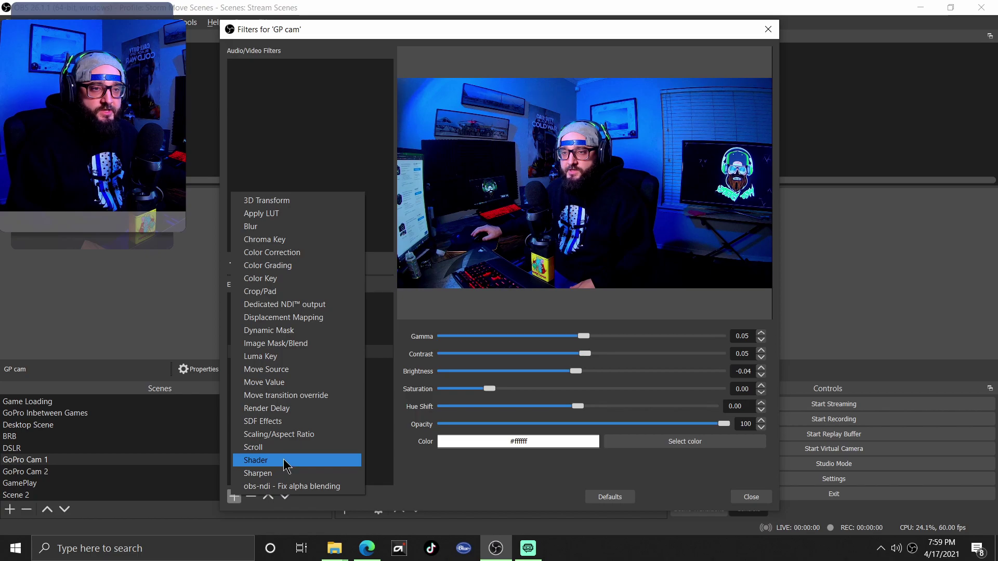
Step: Add a Color Grading filter to GP cam with All Gain at 272.73, Red Offset at -2.74 and Green Offset at -189.04
{"action": "left_click", "coordinate": [275, 265]}
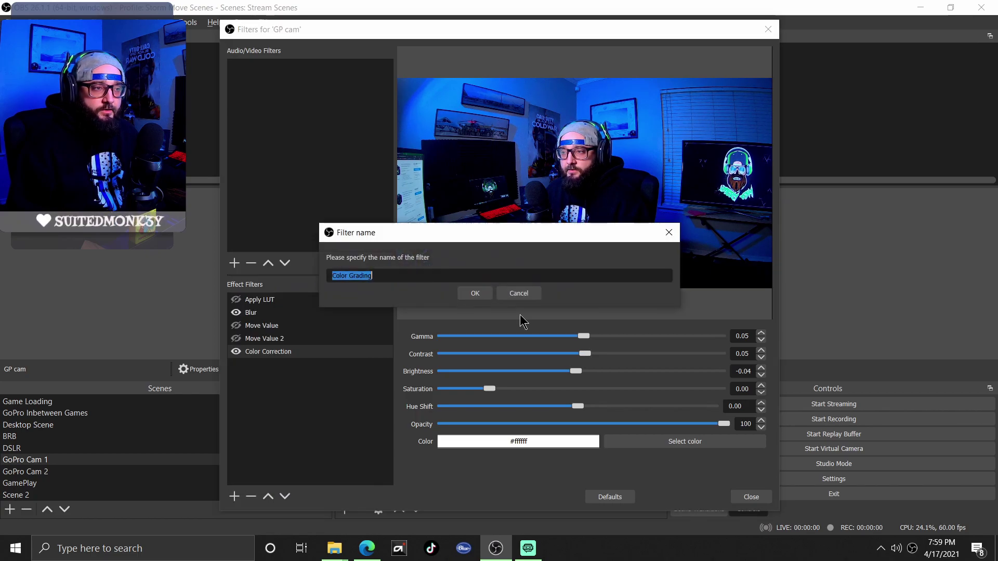
{"action": "left_click", "coordinate": [475, 294]}
{"action": "scroll", "coordinate": [557, 351], "scroll_direction": "down", "scroll_amount": 6}
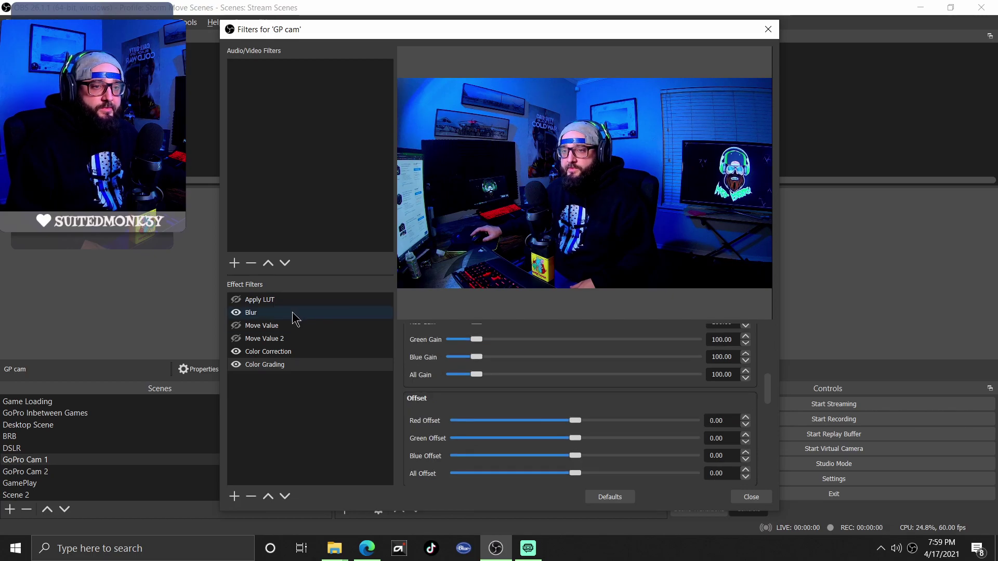
{"action": "scroll", "coordinate": [437, 370], "scroll_direction": "down", "scroll_amount": 1}
{"action": "left_click_drag", "start_coordinate": [477, 337], "coordinate": [519, 338]}
{"action": "left_click_drag", "start_coordinate": [575, 382], "coordinate": [549, 400]}
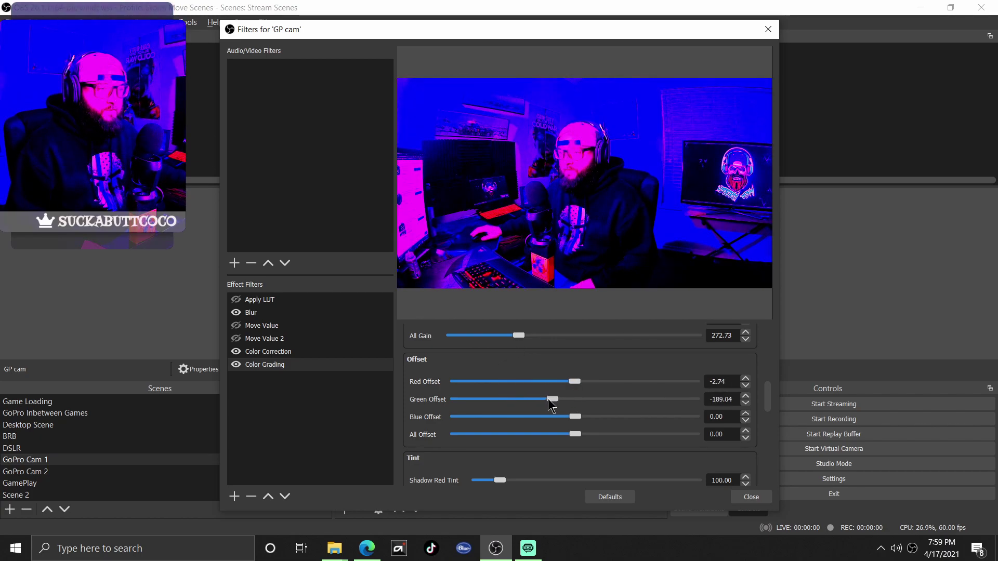
{"action": "scroll", "coordinate": [460, 418], "scroll_direction": "down", "scroll_amount": 5}
{"action": "scroll", "coordinate": [473, 423], "scroll_direction": "down", "scroll_amount": 5}
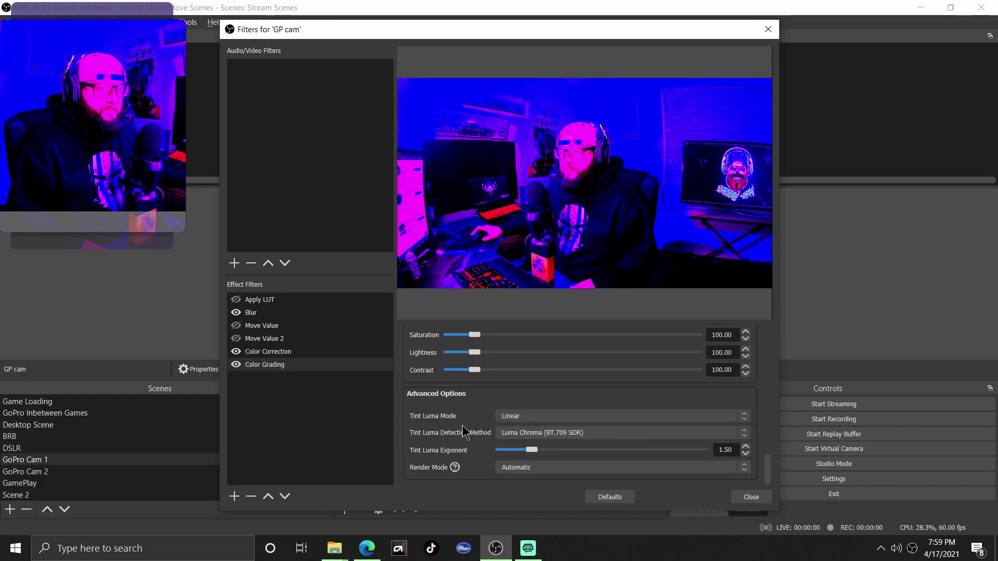
Step: Remove the Color Grading filter from GP cam and close its filter settings
{"action": "left_click", "coordinate": [251, 496]}
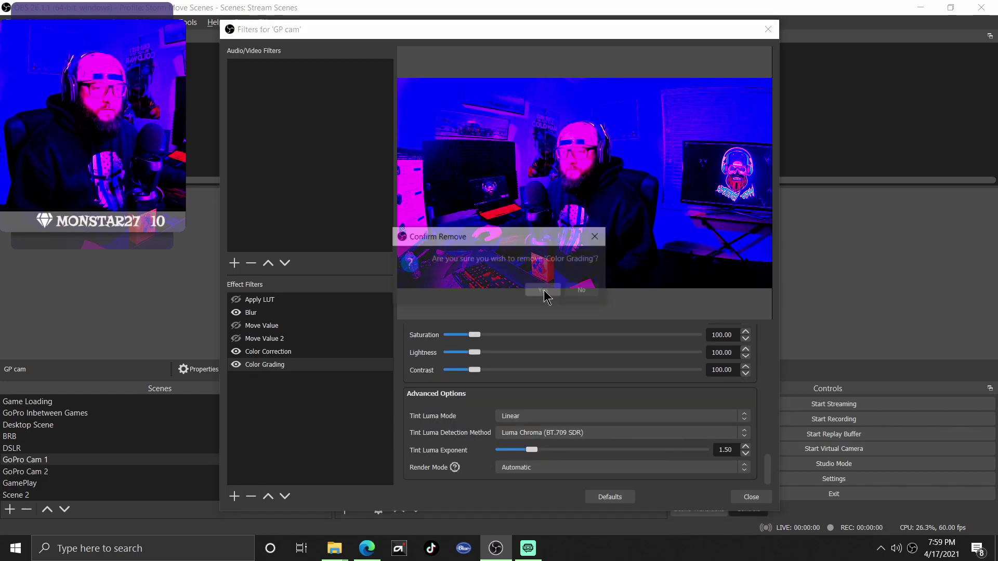
{"action": "left_click", "coordinate": [549, 291]}
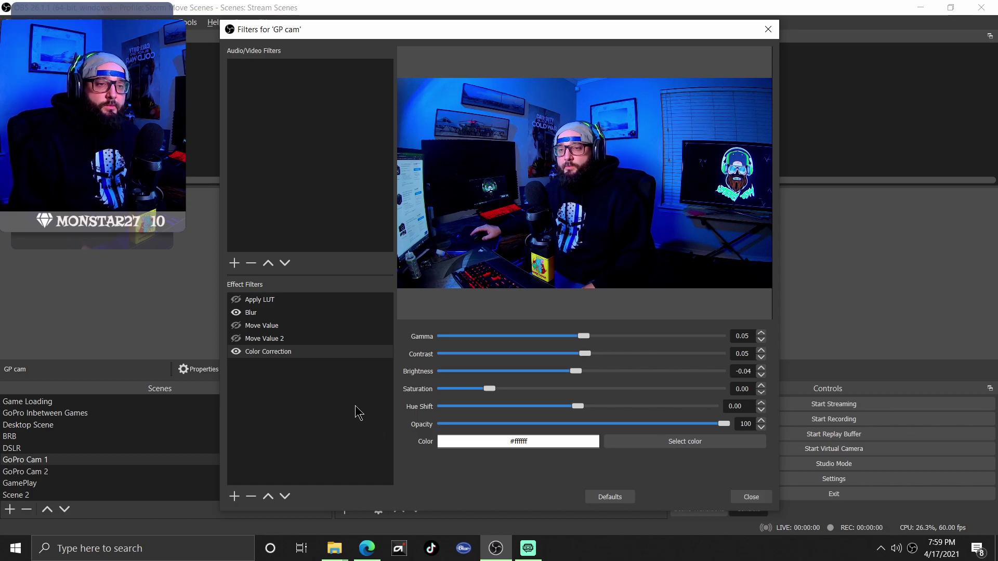
{"action": "left_click", "coordinate": [751, 497]}
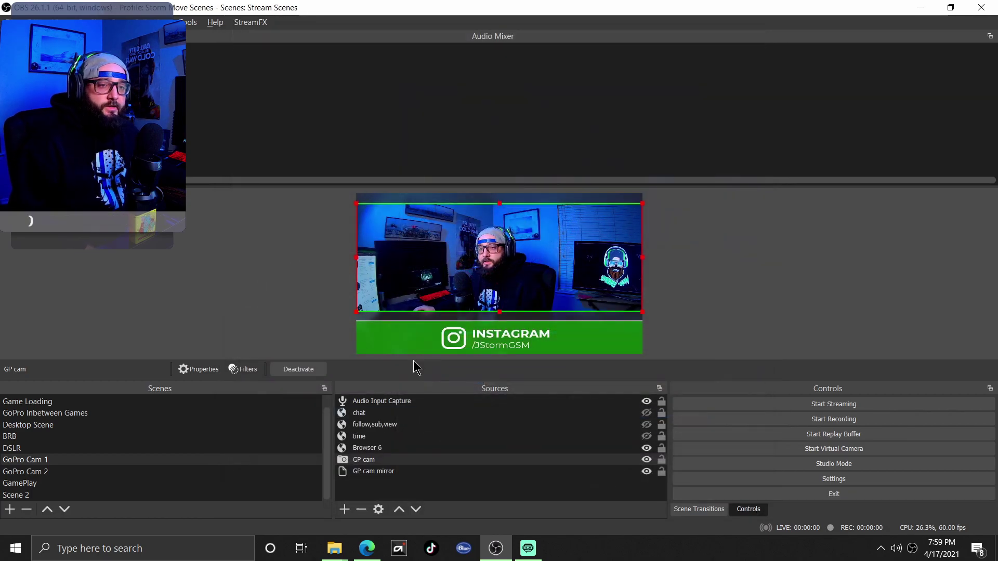
Step: Look through the source types that can be added, including Source Mirror, and highlight the GP cam and GP cam mirror sources in the preview
{"action": "left_click", "coordinate": [347, 510]}
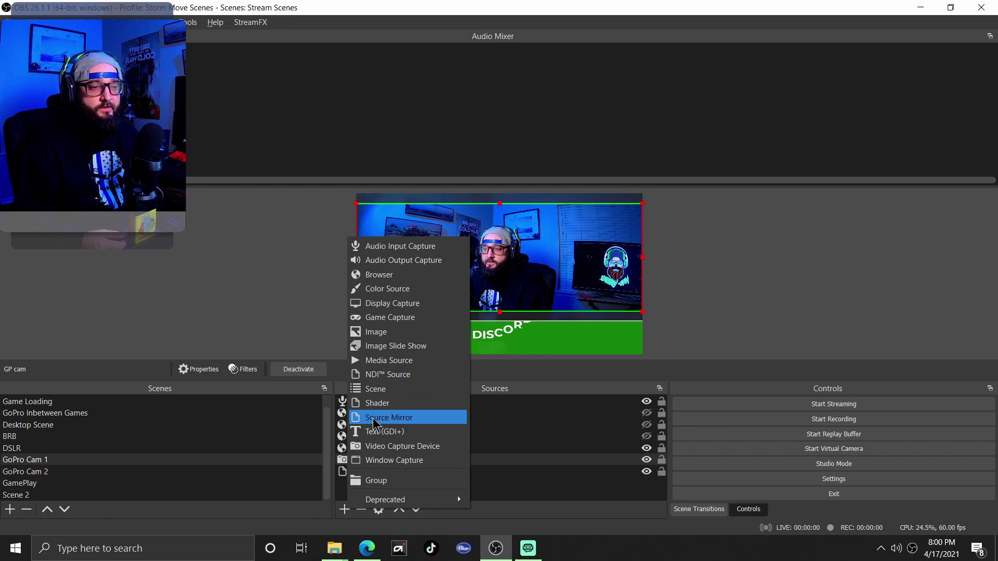
{"action": "left_click", "coordinate": [285, 306]}
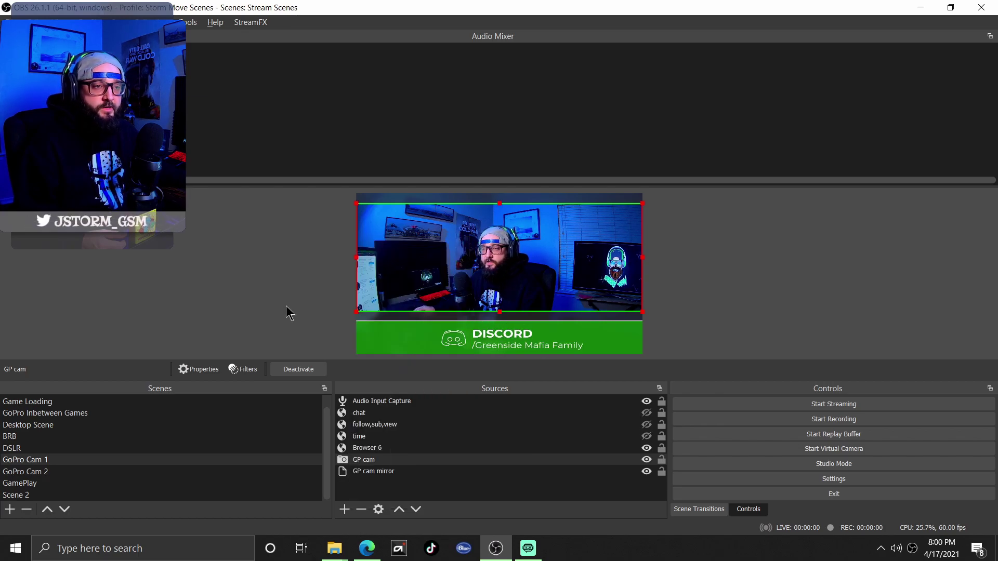
{"action": "left_click", "coordinate": [283, 302]}
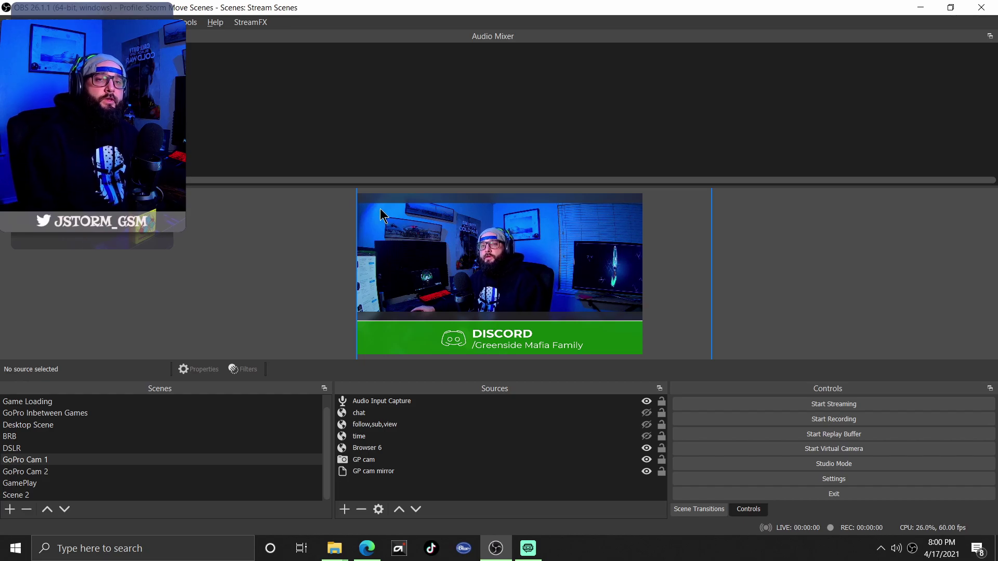
{"action": "left_click", "coordinate": [486, 274]}
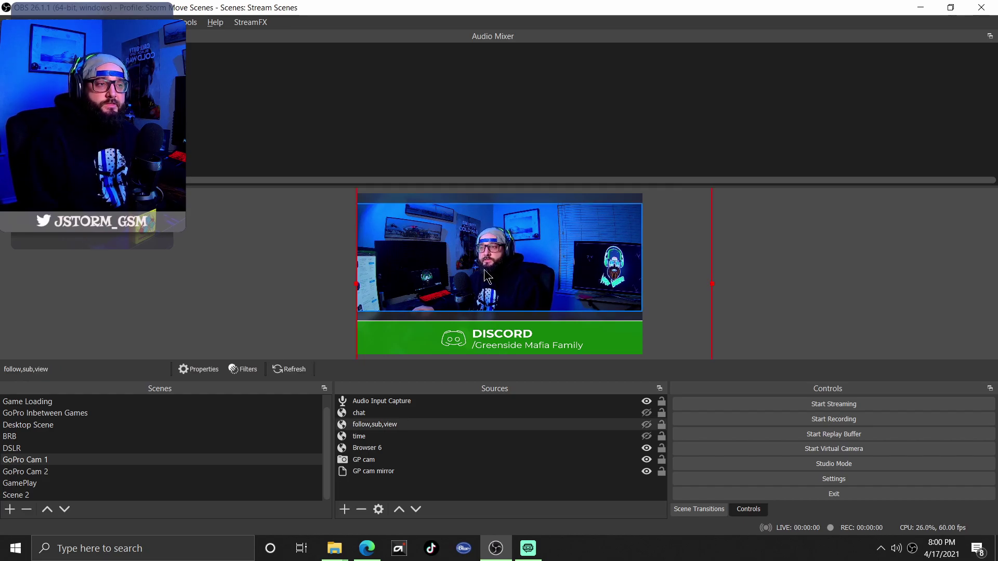
{"action": "left_click", "coordinate": [428, 258]}
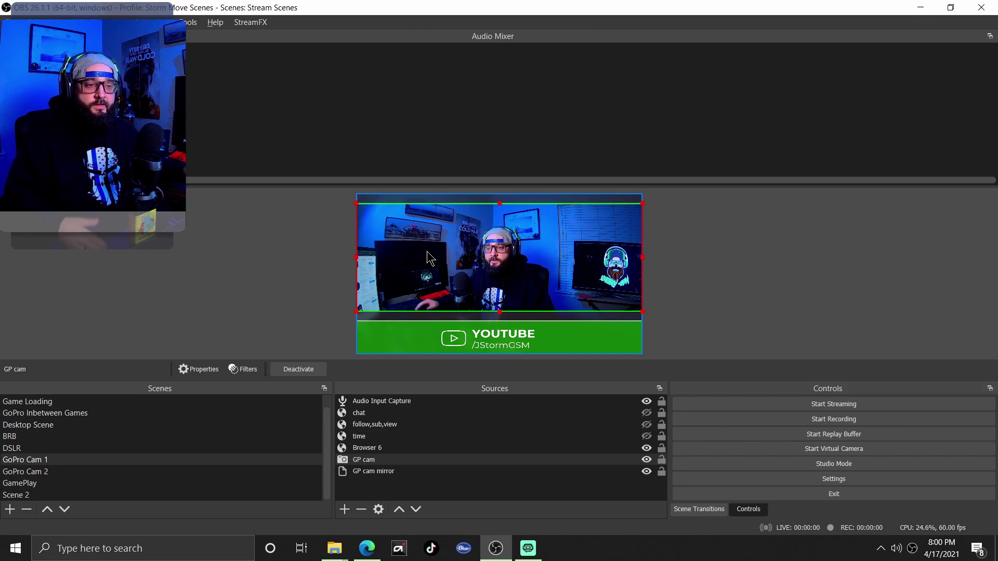
{"action": "left_click", "coordinate": [367, 472]}
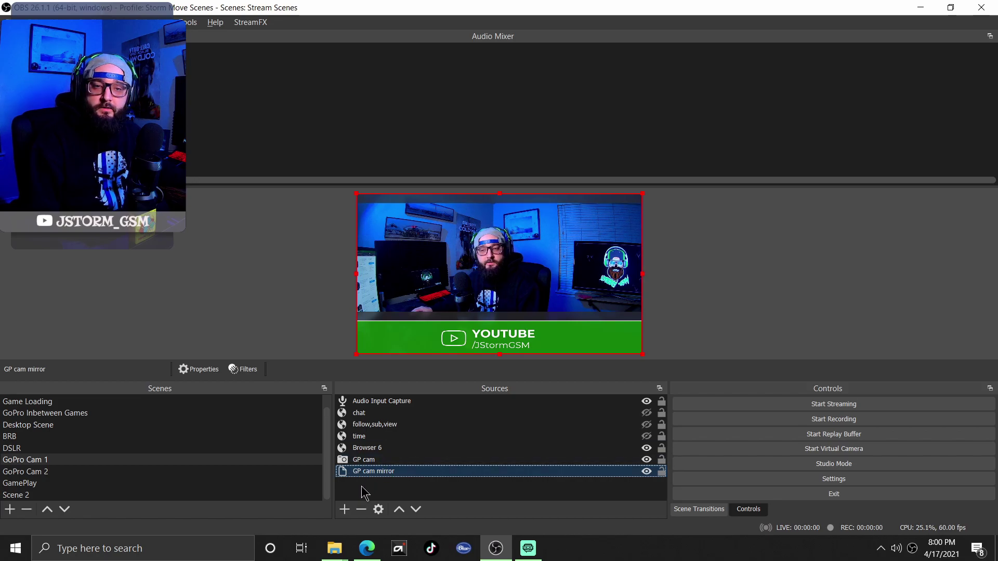
{"action": "left_click", "coordinate": [345, 509]}
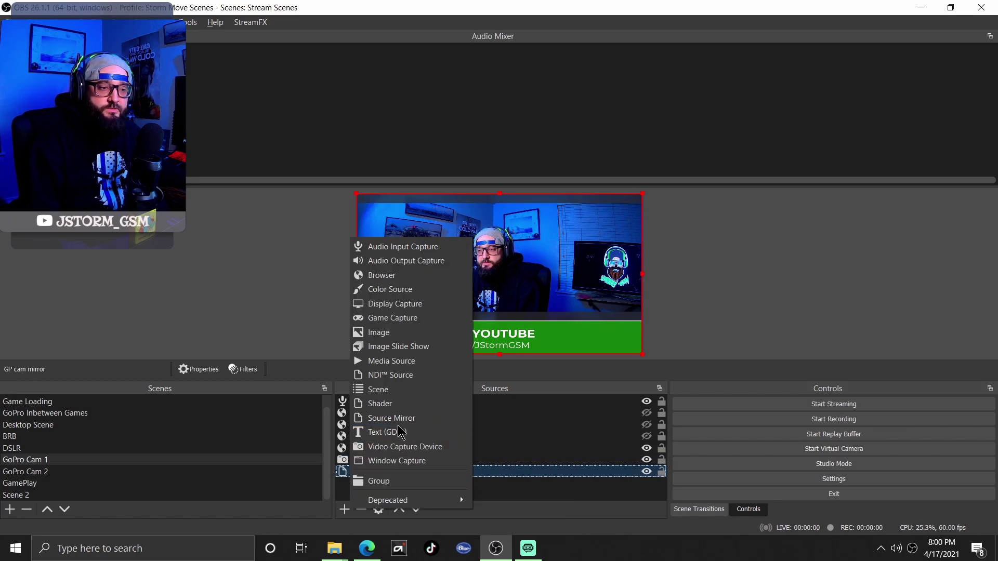
{"action": "key", "text": "Escape"}
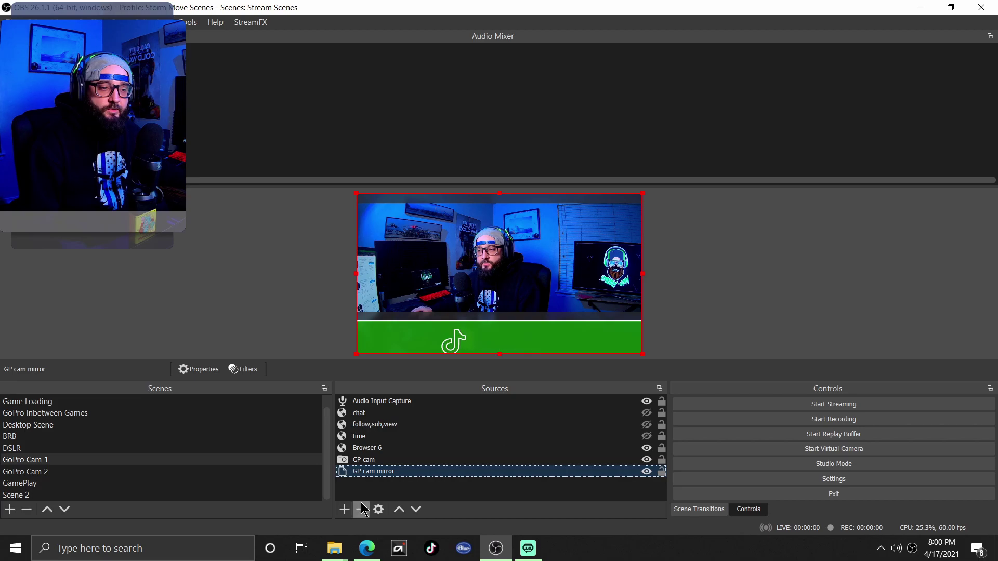
Step: Open the filters of the GP cam mirror source and inspect its Blur filter settings
{"action": "right_click", "coordinate": [360, 477]}
{"action": "left_click", "coordinate": [380, 436]}
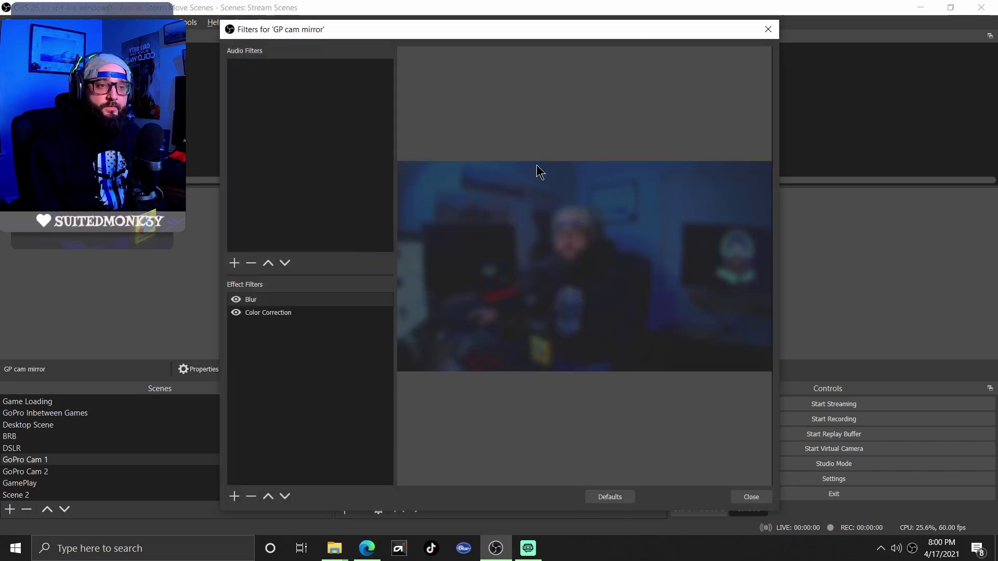
{"action": "left_click", "coordinate": [257, 301]}
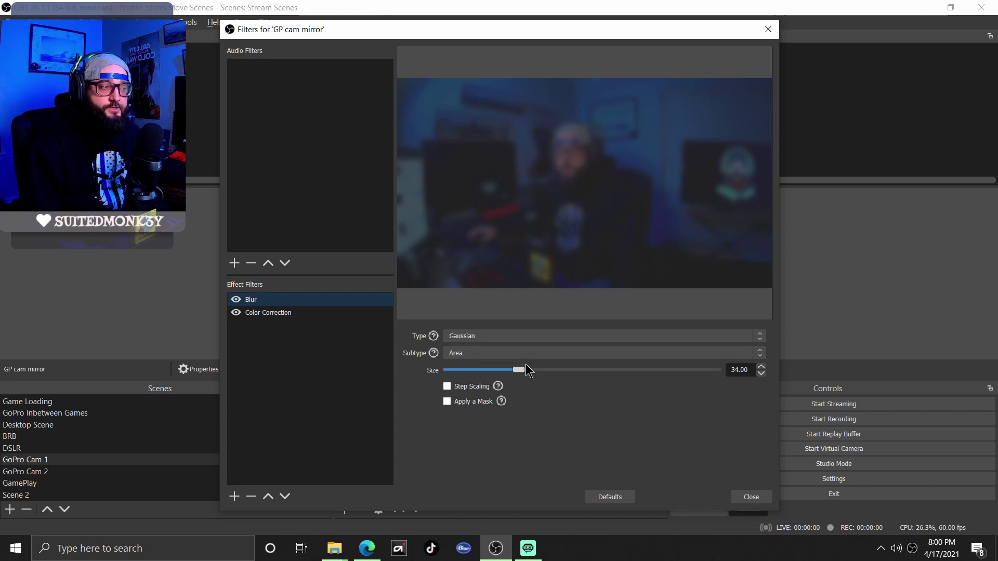
Step: Set the GP cam mirror's Color Correction contrast to -0.72 and brightness to -0.80, and close its filter settings
{"action": "left_click", "coordinate": [289, 314]}
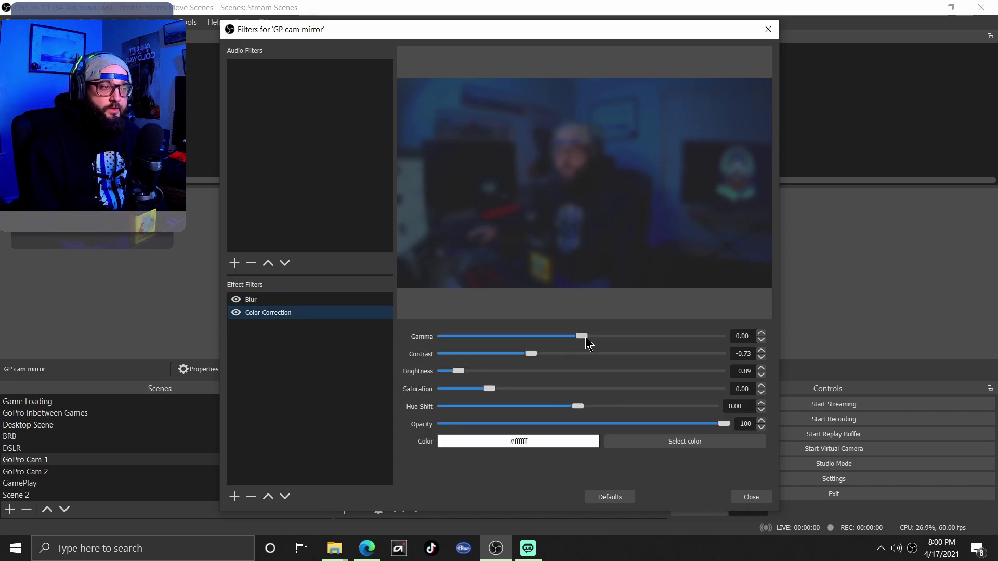
{"action": "mouse_move", "coordinate": [531, 353]}
{"action": "left_mouse_down"}
{"action": "mouse_move", "coordinate": [555, 356]}
{"action": "mouse_move", "coordinate": [532, 361]}
{"action": "left_mouse_up"}
{"action": "left_click_drag", "start_coordinate": [461, 370], "coordinate": [468, 370]}
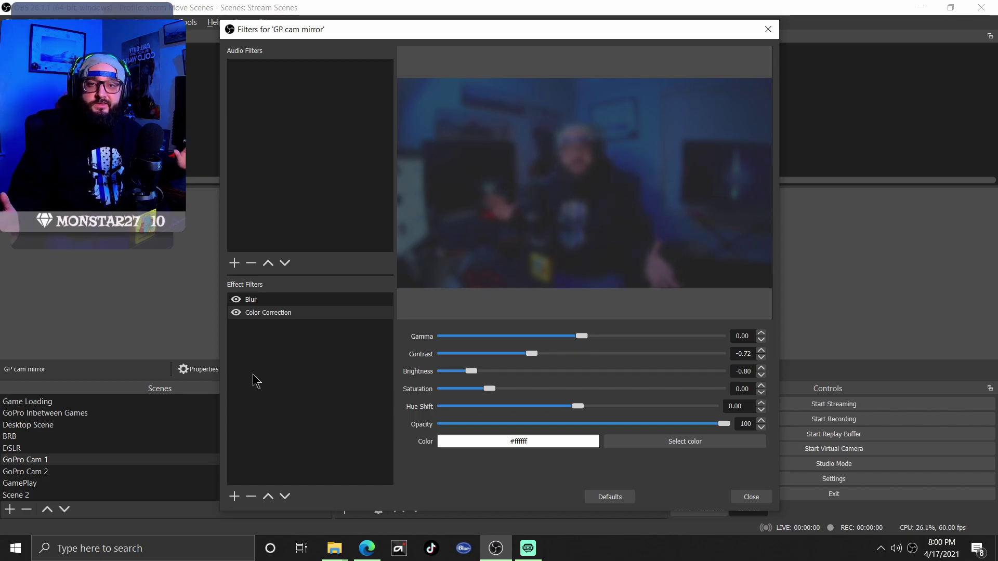
{"action": "left_click", "coordinate": [751, 497]}
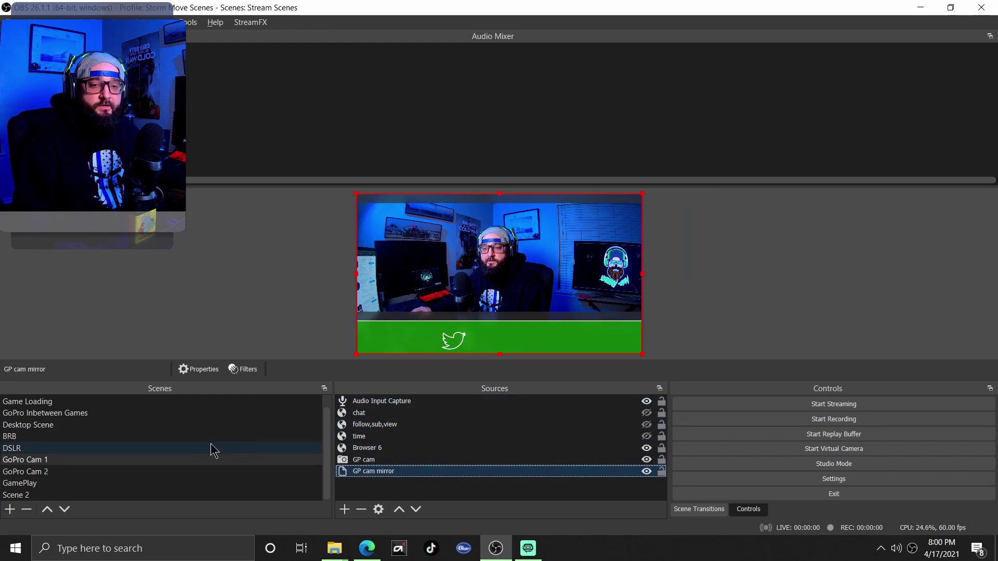
Step: Inspect the gpcamskinny and Source Mirror sources in the GoPro Cam 2 scene, hiding and showing gpcamskinny again
{"action": "left_click", "coordinate": [142, 472]}
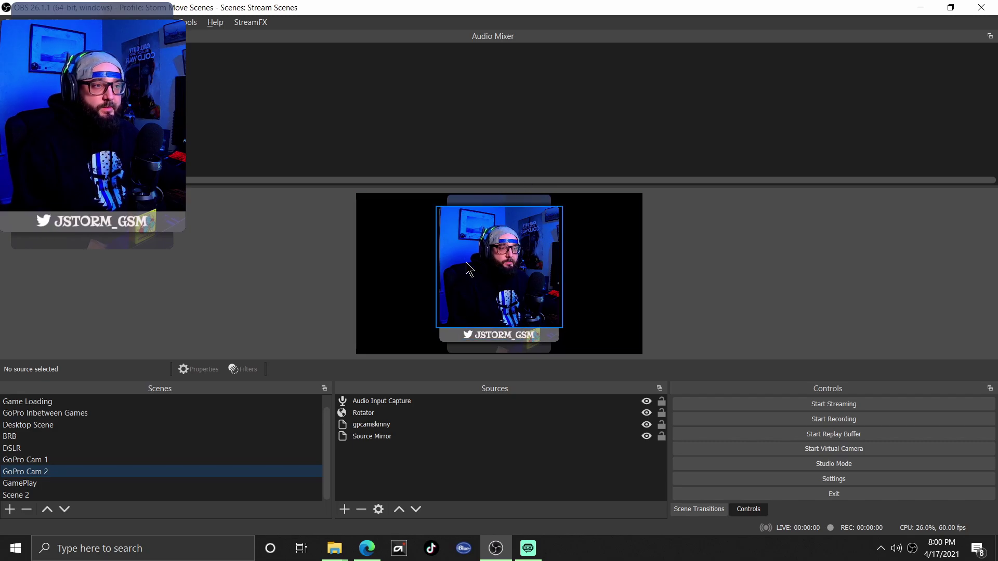
{"action": "left_click", "coordinate": [371, 424]}
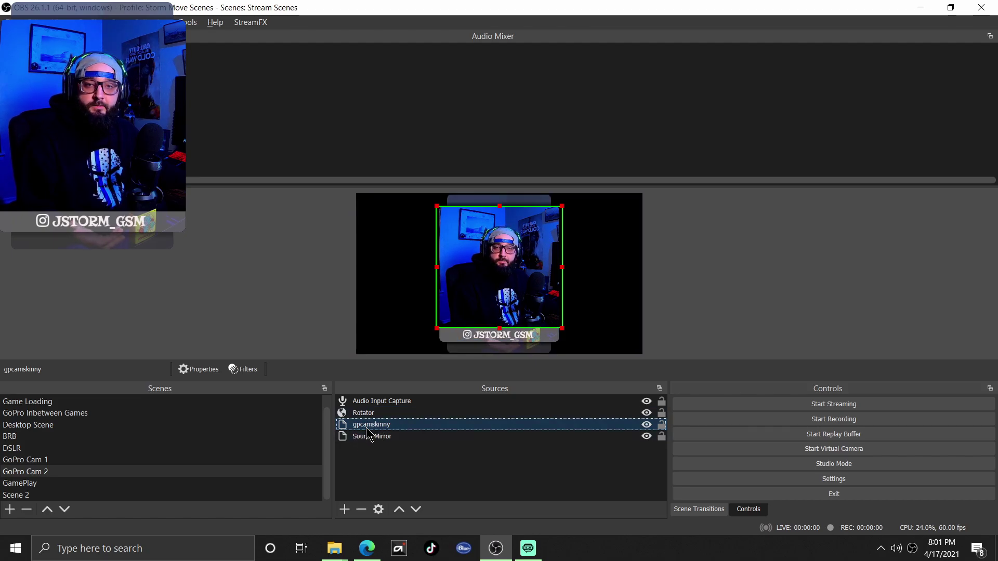
{"action": "left_click", "coordinate": [369, 437]}
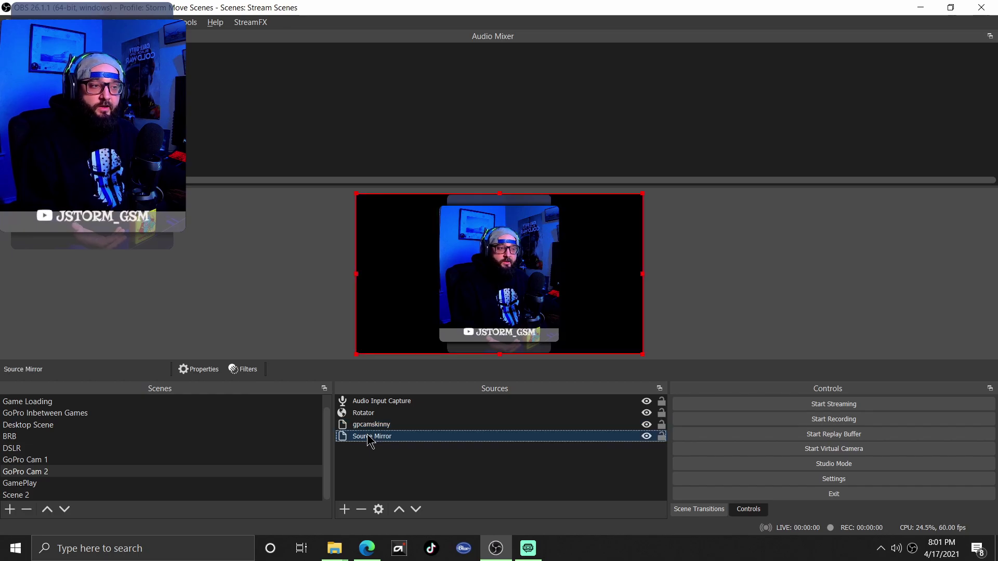
{"action": "left_click", "coordinate": [646, 425]}
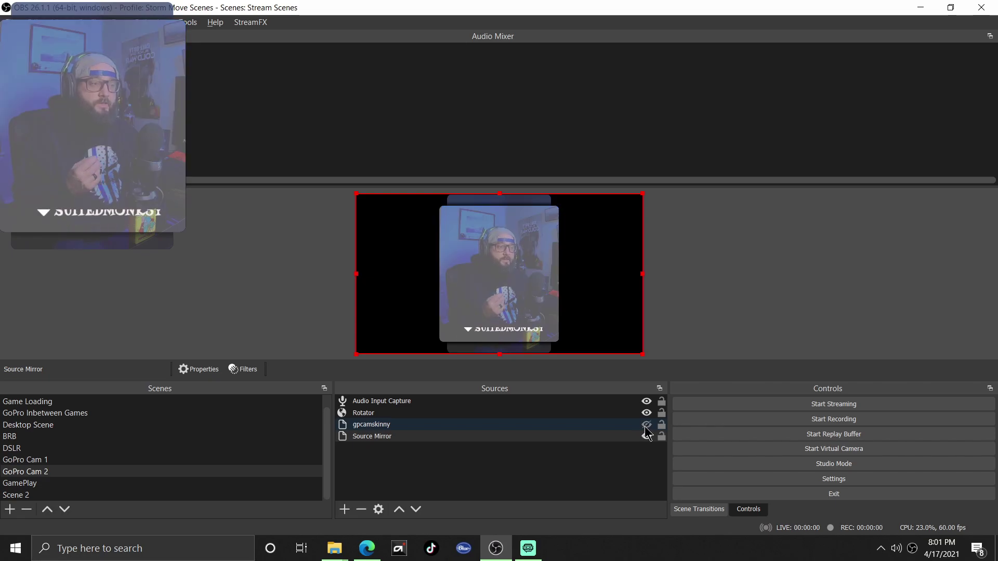
{"action": "left_click", "coordinate": [646, 425]}
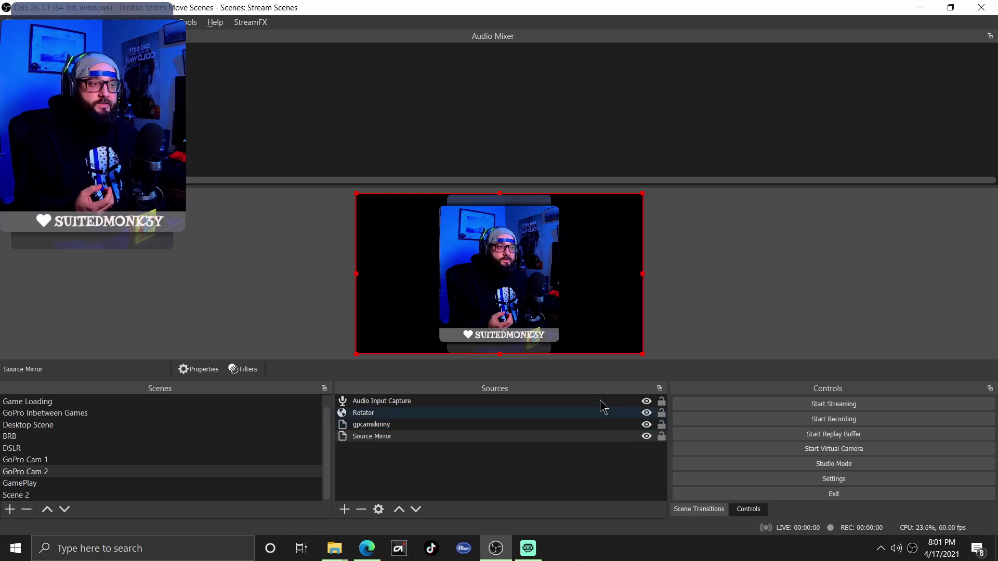
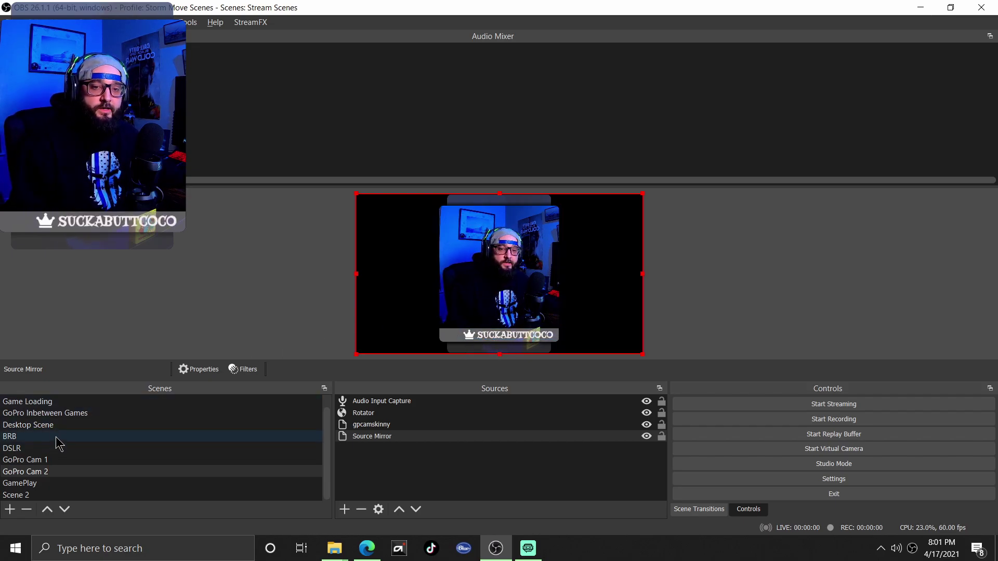
Step: Add a Source Mirror to Scene 2 that mirrors the GP cam source
{"action": "left_click", "coordinate": [27, 494]}
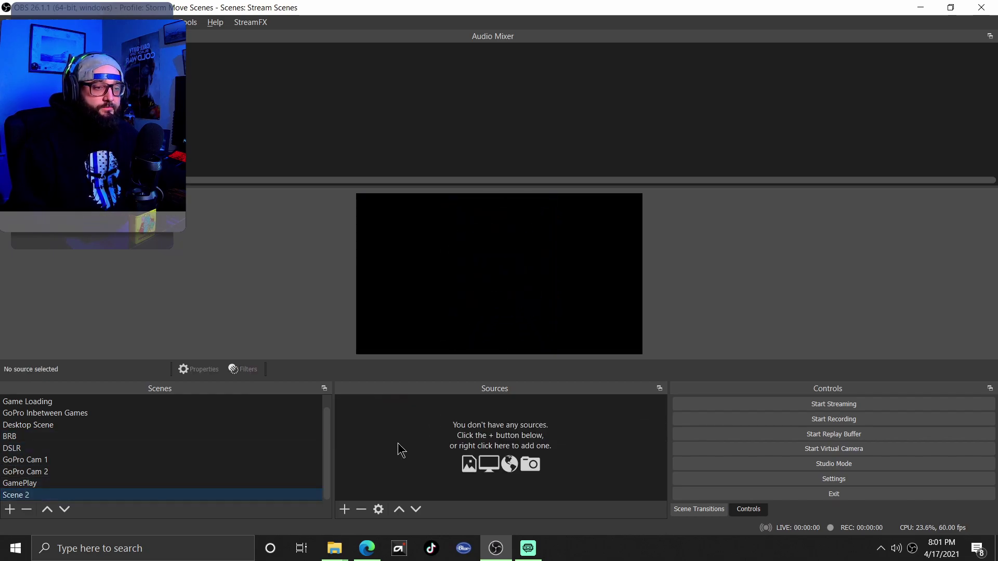
{"action": "left_click", "coordinate": [344, 509]}
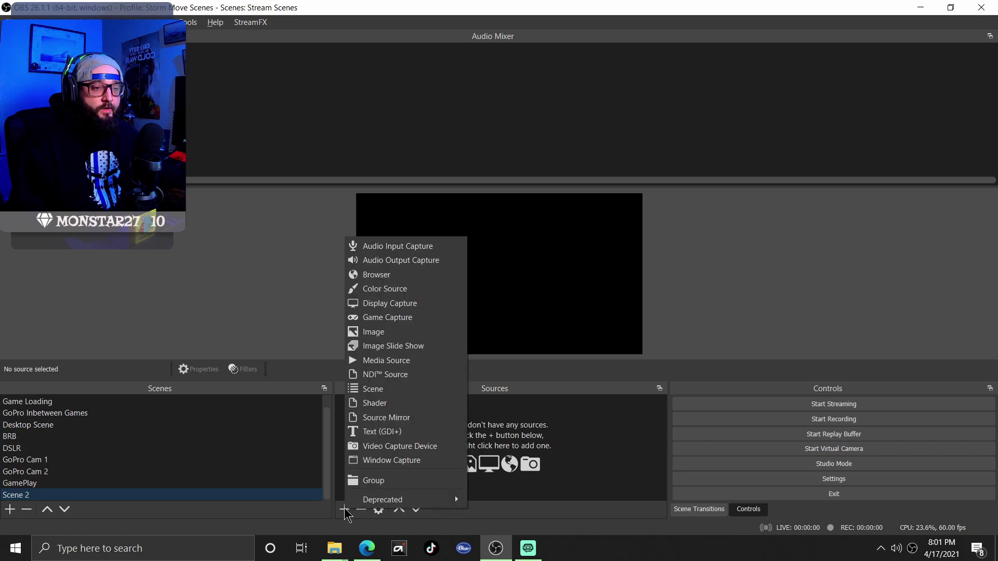
{"action": "left_click", "coordinate": [407, 418]}
{"action": "left_click", "coordinate": [539, 361]}
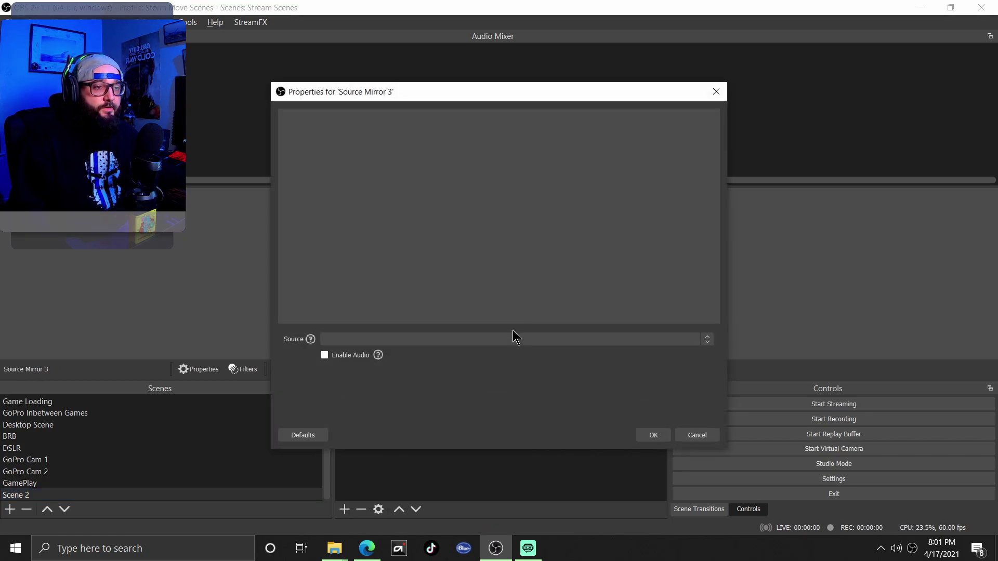
{"action": "left_click", "coordinate": [705, 343]}
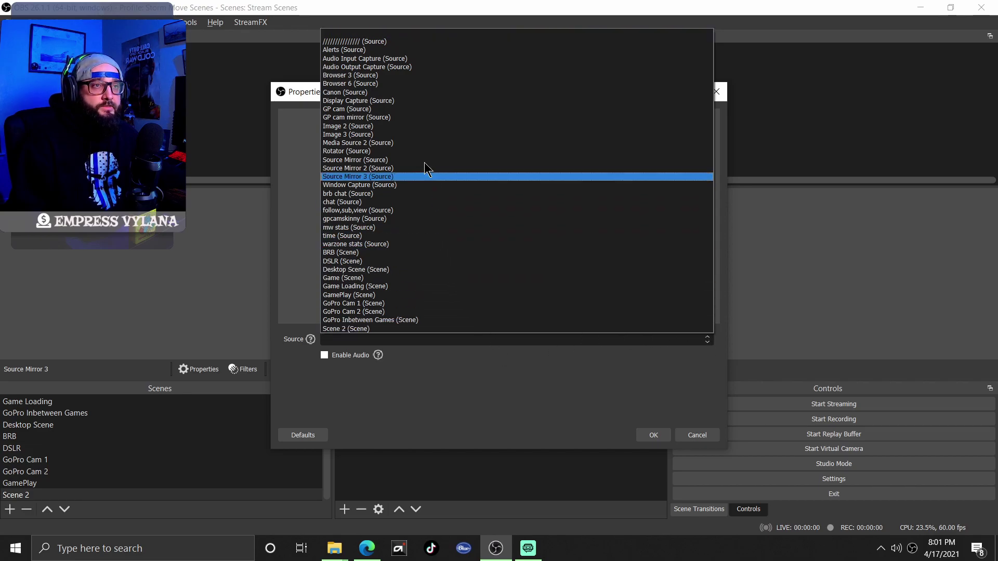
{"action": "left_click", "coordinate": [411, 109]}
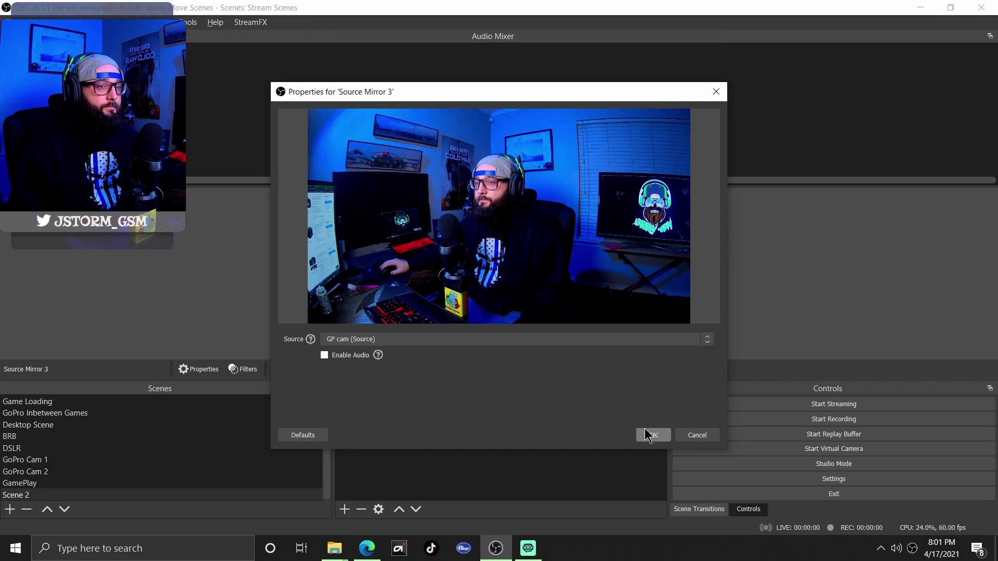
{"action": "left_click", "coordinate": [679, 339]}
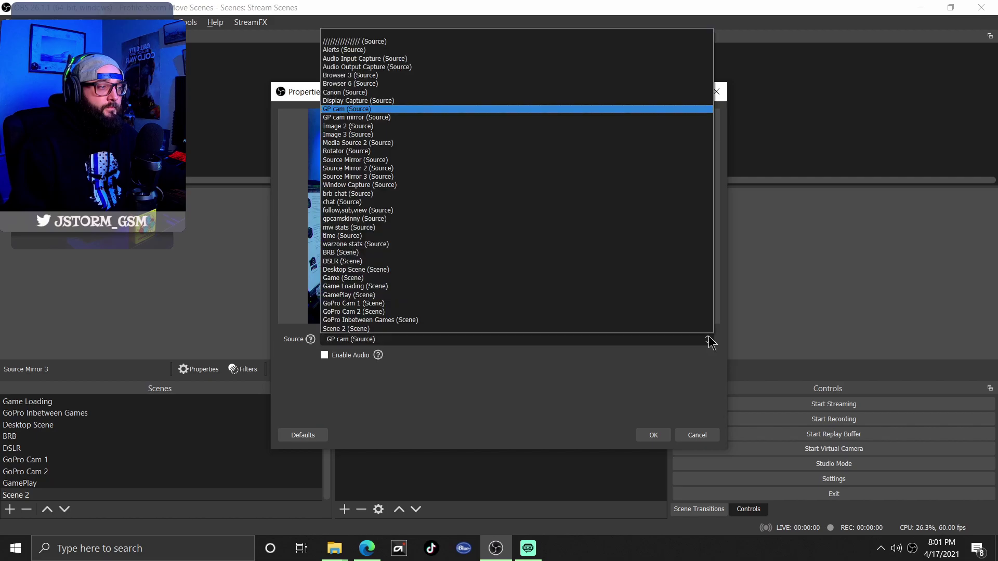
{"action": "left_click", "coordinate": [407, 109]}
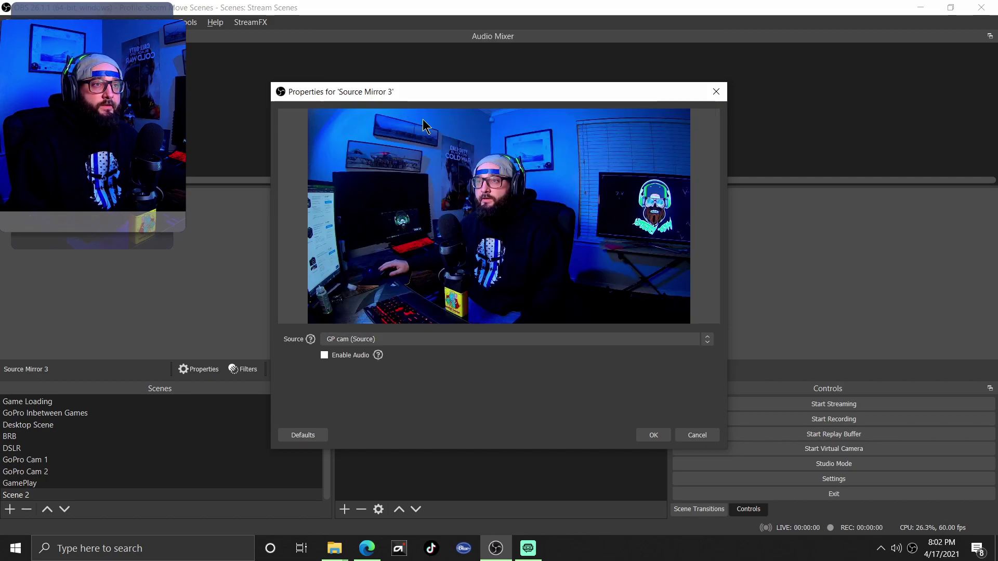
{"action": "left_click", "coordinate": [654, 436]}
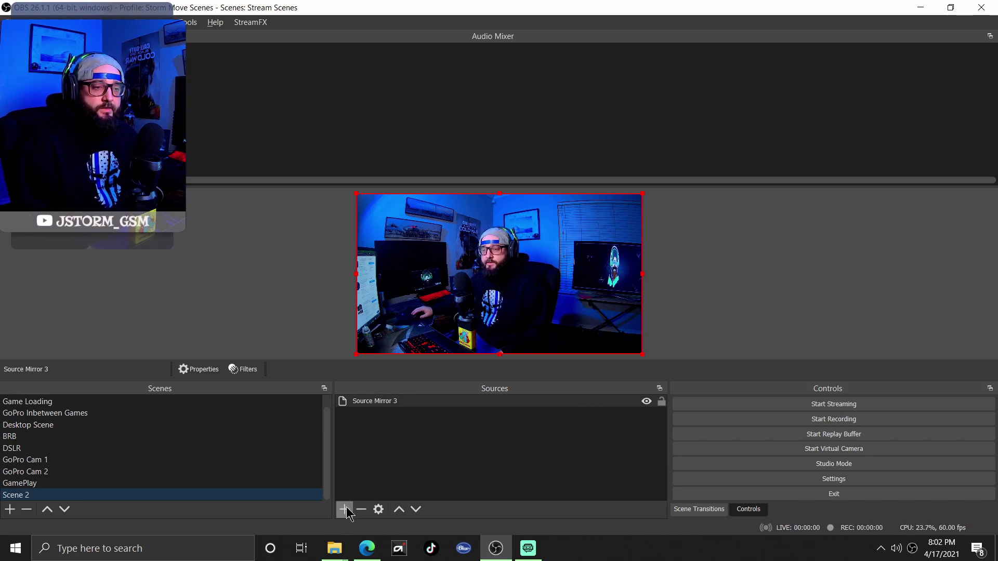
Step: Add a Blur filter to the new Source Mirror with type Gaussian and size 37.00, and close its filter settings
{"action": "right_click", "coordinate": [365, 408]}
{"action": "left_click", "coordinate": [387, 378]}
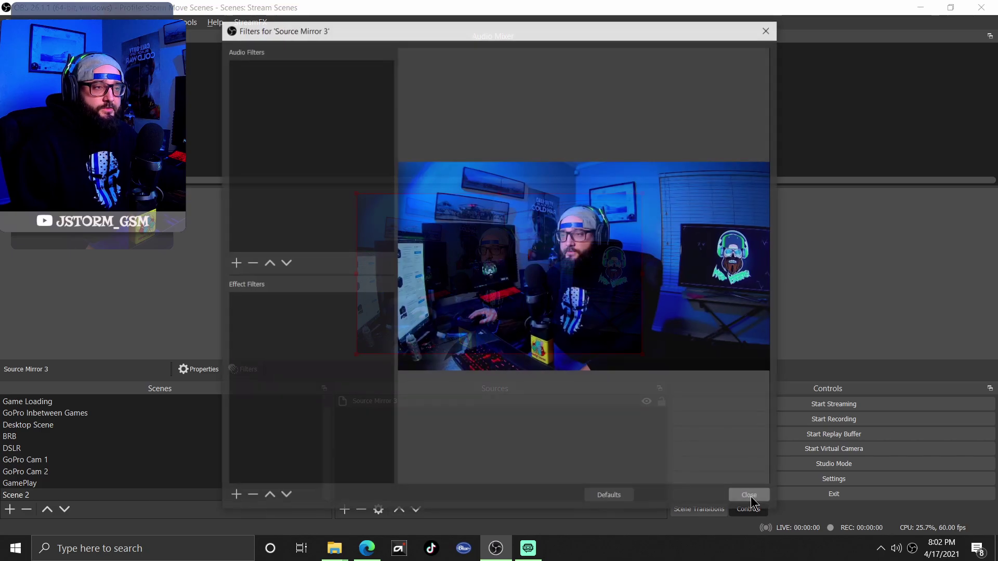
{"action": "left_click", "coordinate": [234, 496]}
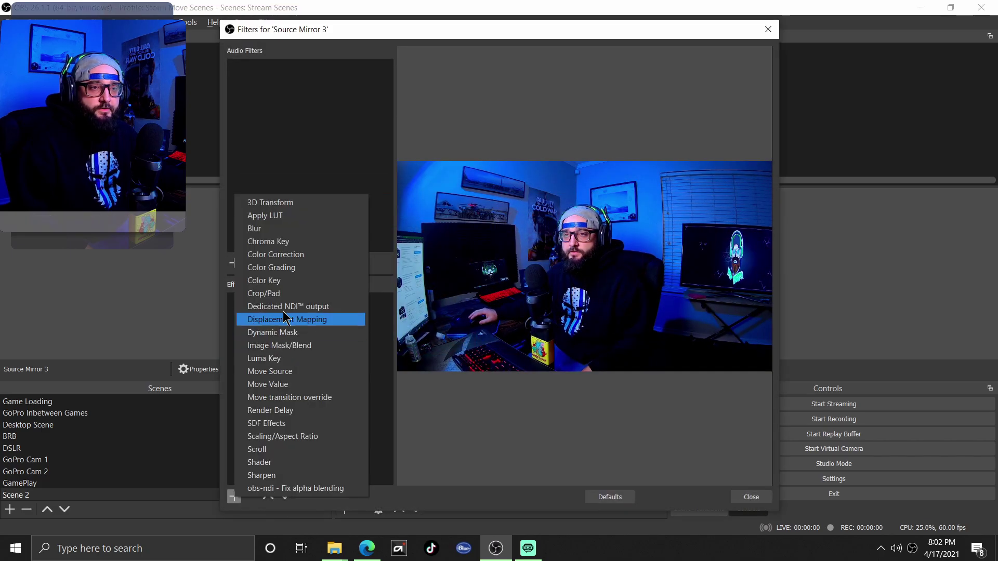
{"action": "left_click", "coordinate": [278, 232]}
{"action": "left_click", "coordinate": [465, 291]}
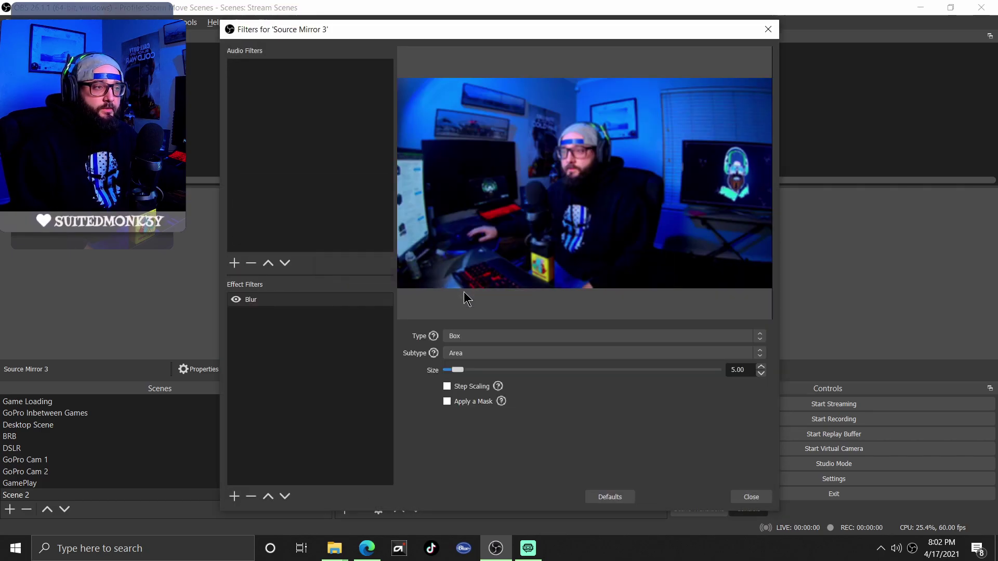
{"action": "left_click", "coordinate": [521, 336]}
{"action": "left_click", "coordinate": [500, 365]}
{"action": "left_click_drag", "start_coordinate": [460, 371], "coordinate": [519, 375]}
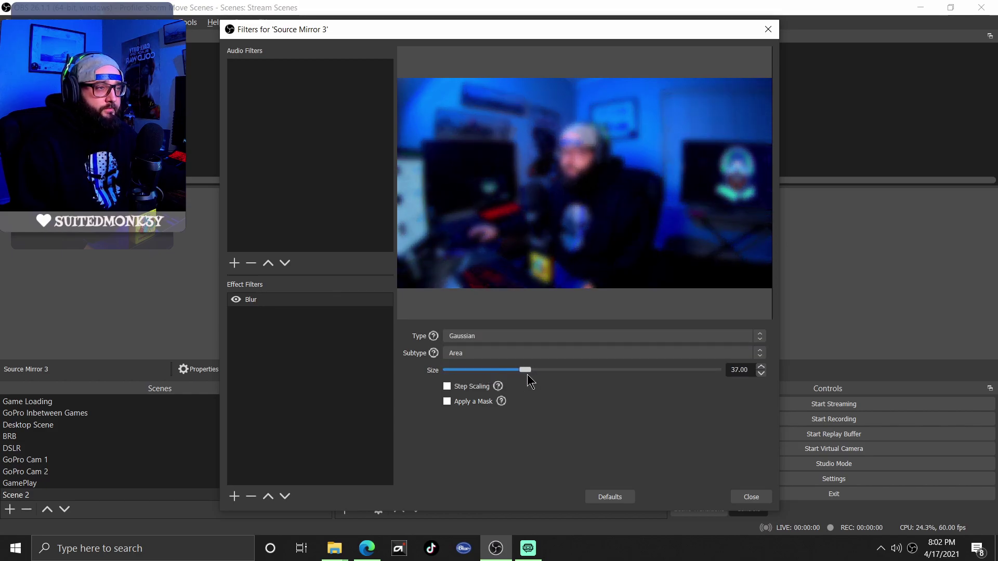
{"action": "left_click", "coordinate": [751, 497]}
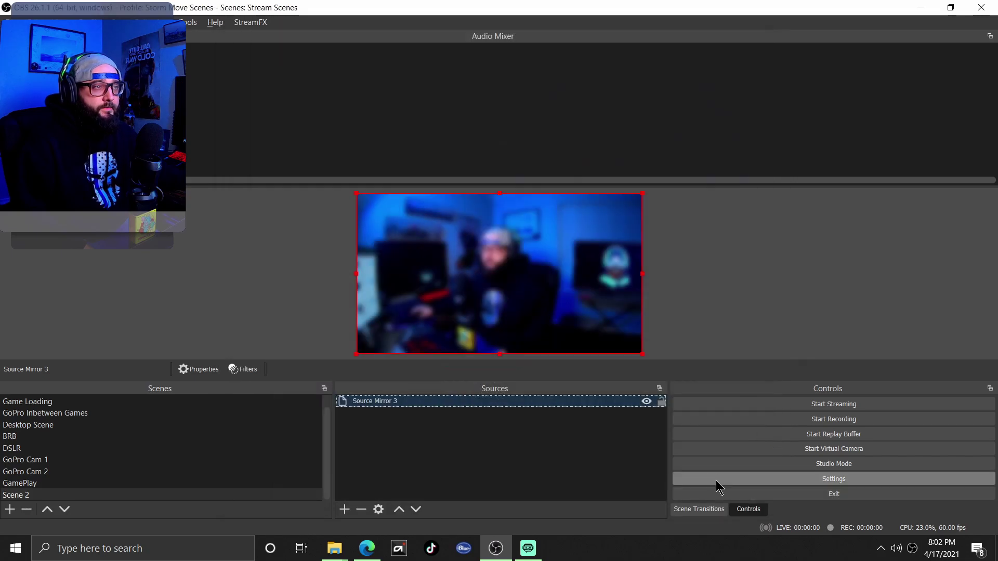
Step: Reopen the filters of the Source Mirror in Scene 2 and add a Move Value filter
{"action": "left_click", "coordinate": [344, 509]}
{"action": "left_click", "coordinate": [541, 406]}
{"action": "right_click", "coordinate": [541, 405]}
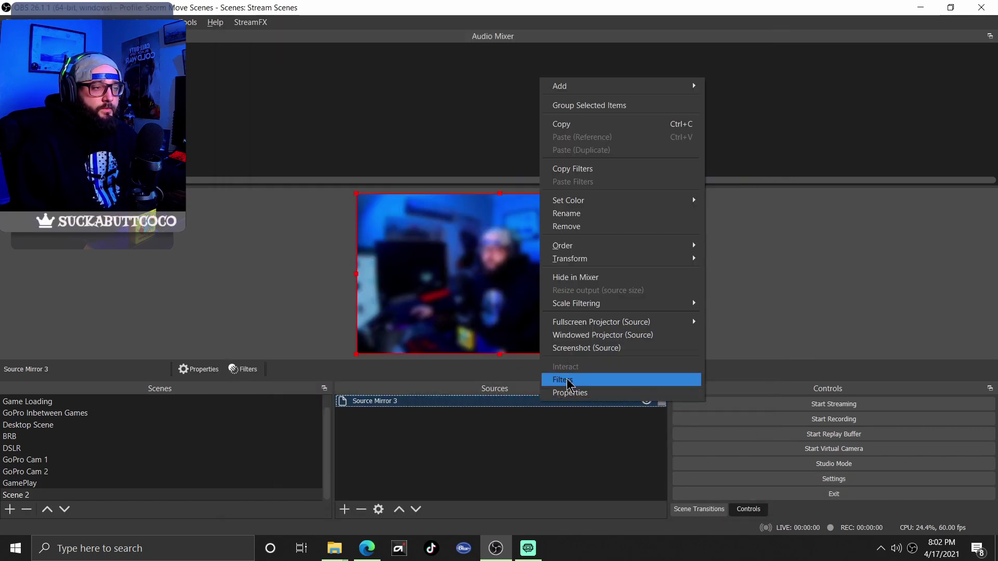
{"action": "left_click", "coordinate": [569, 379]}
{"action": "left_click", "coordinate": [234, 496]}
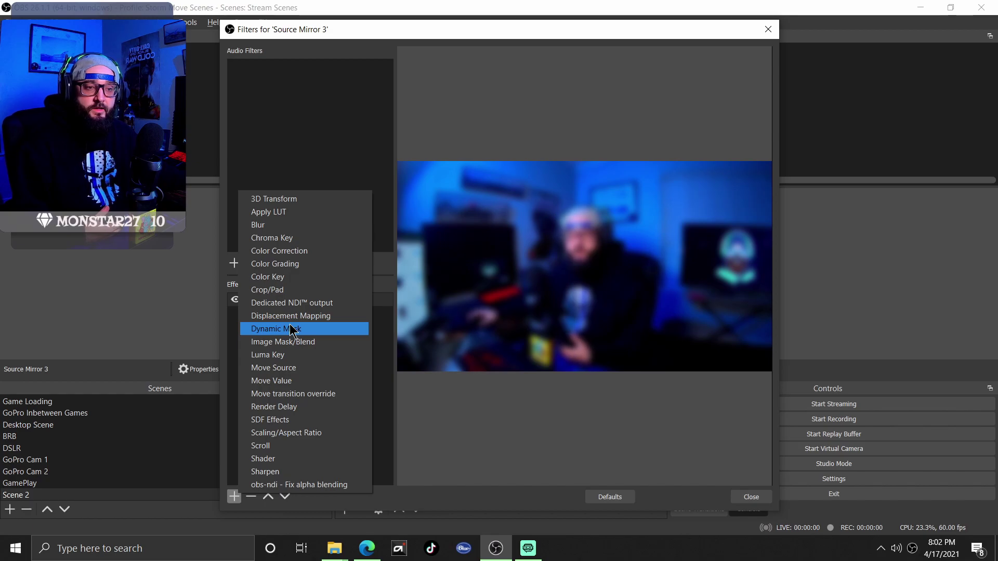
{"action": "left_click", "coordinate": [295, 389]}
{"action": "left_click", "coordinate": [469, 292]}
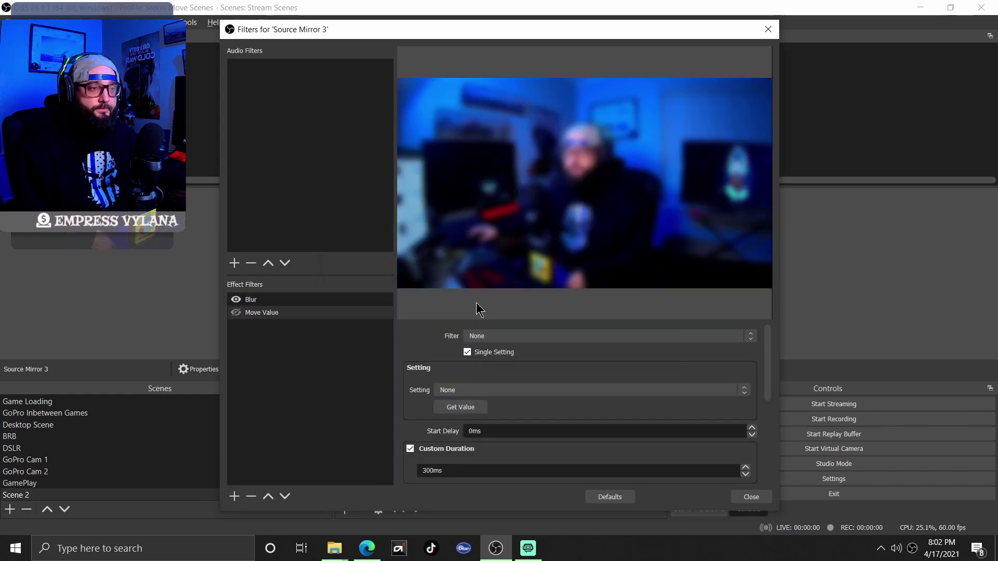
Step: Set the Move Value filter to control the Blur filter's Size setting, using the current blur value of 37.00
{"action": "left_click", "coordinate": [483, 335]}
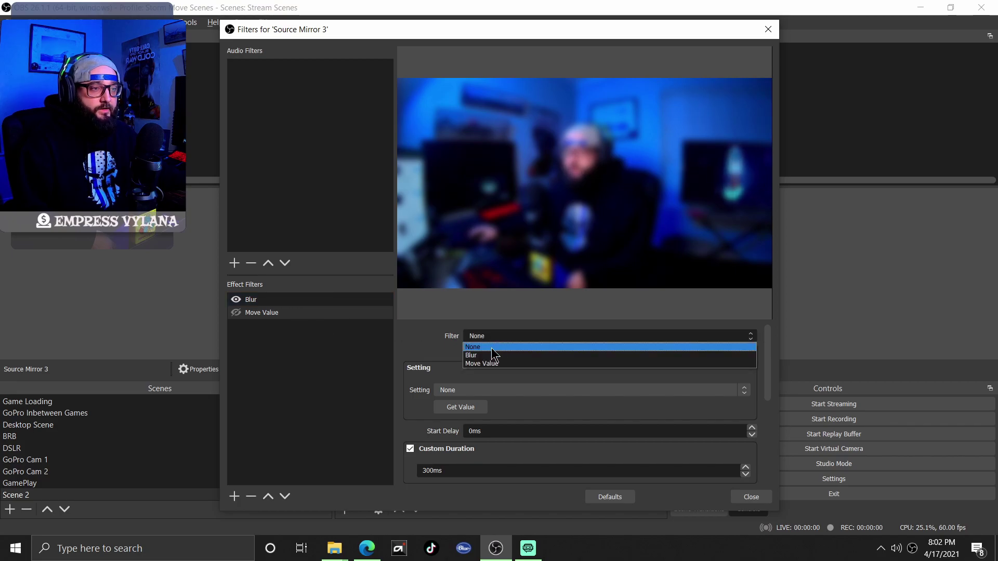
{"action": "left_click", "coordinate": [490, 354]}
{"action": "left_click", "coordinate": [477, 390]}
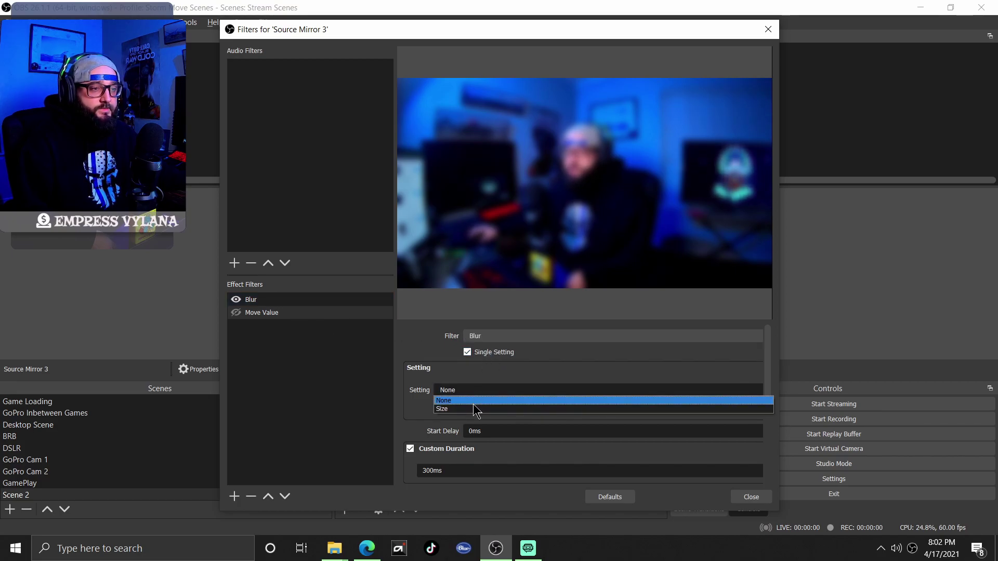
{"action": "left_click", "coordinate": [473, 409]}
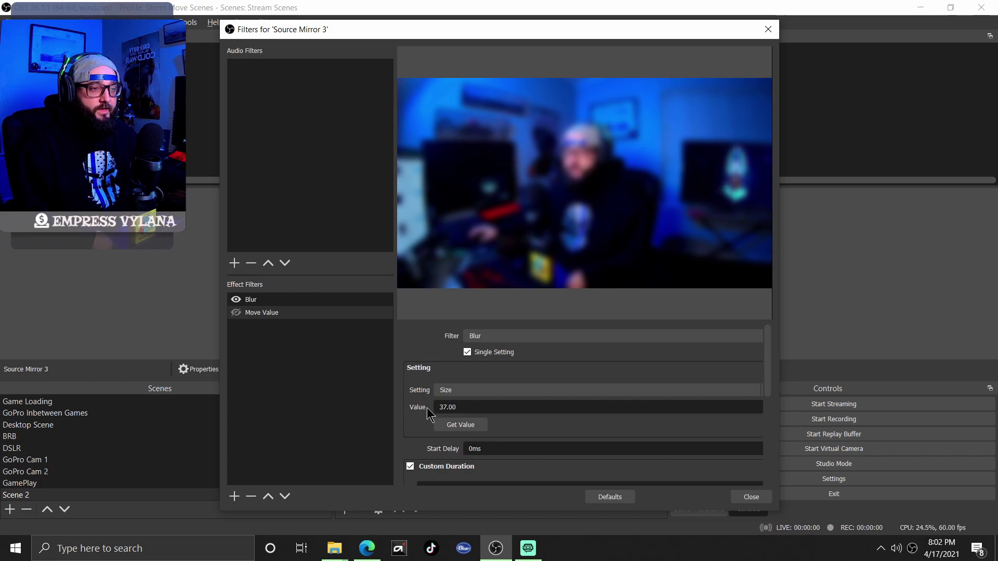
{"action": "left_click", "coordinate": [451, 427]}
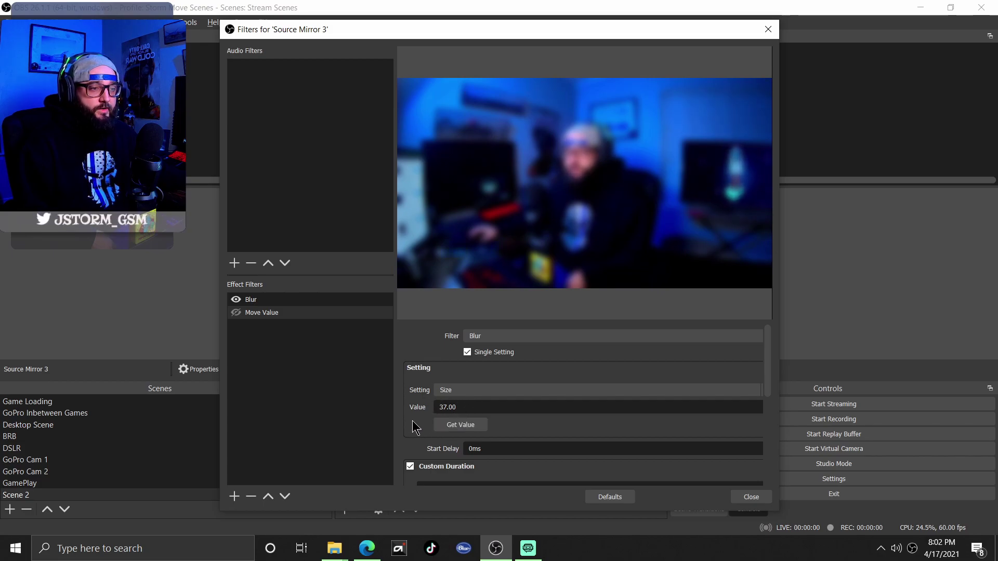
Step: Rename the Move Value filter as blur
{"action": "right_click", "coordinate": [261, 313]}
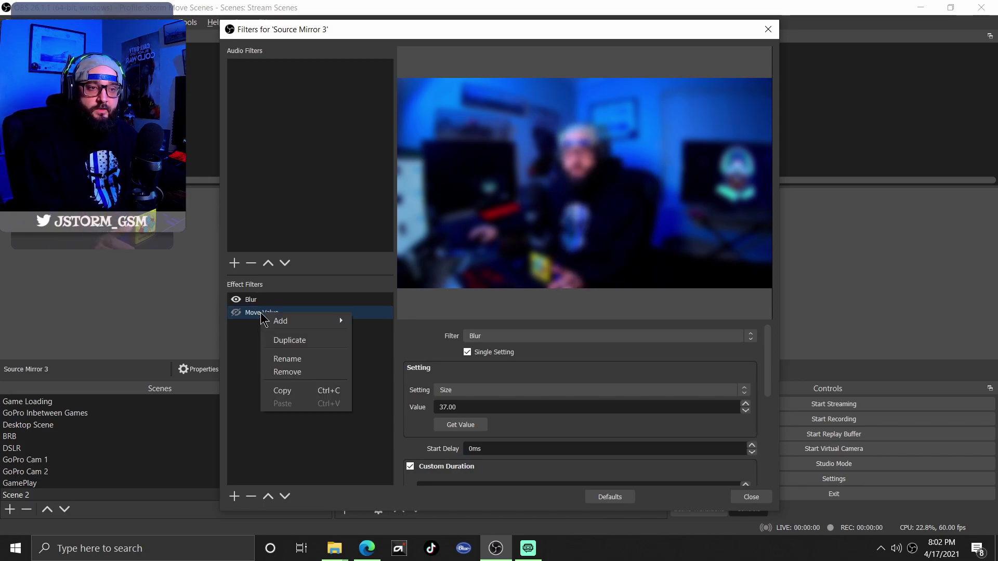
{"action": "left_click", "coordinate": [292, 360]}
{"action": "type", "text": "blur"}
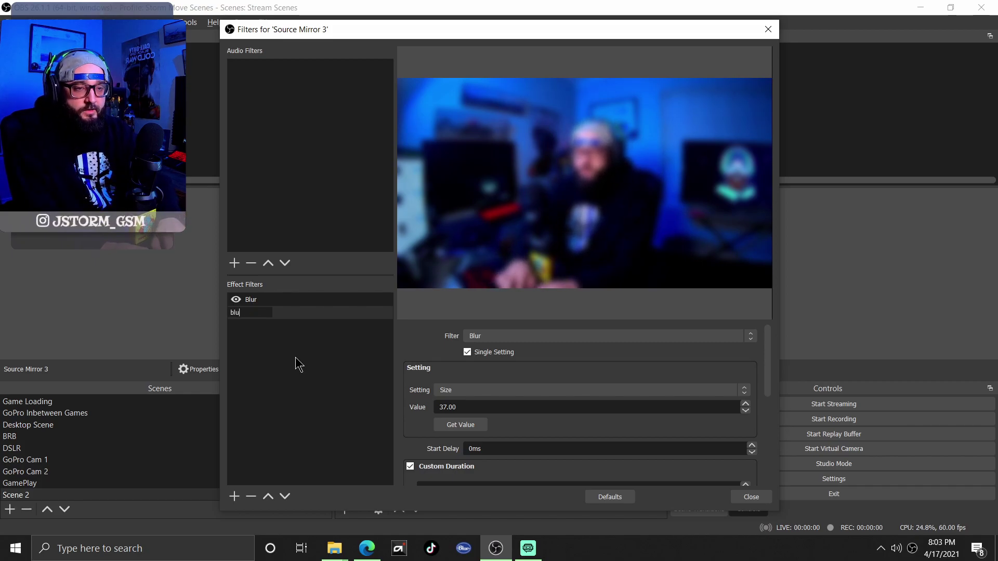
{"action": "key", "text": "Return"}
Step: Set the Blur filter's Size to 1.00 and add a second Move Value filter to the Source Mirror
{"action": "left_click", "coordinate": [273, 301]}
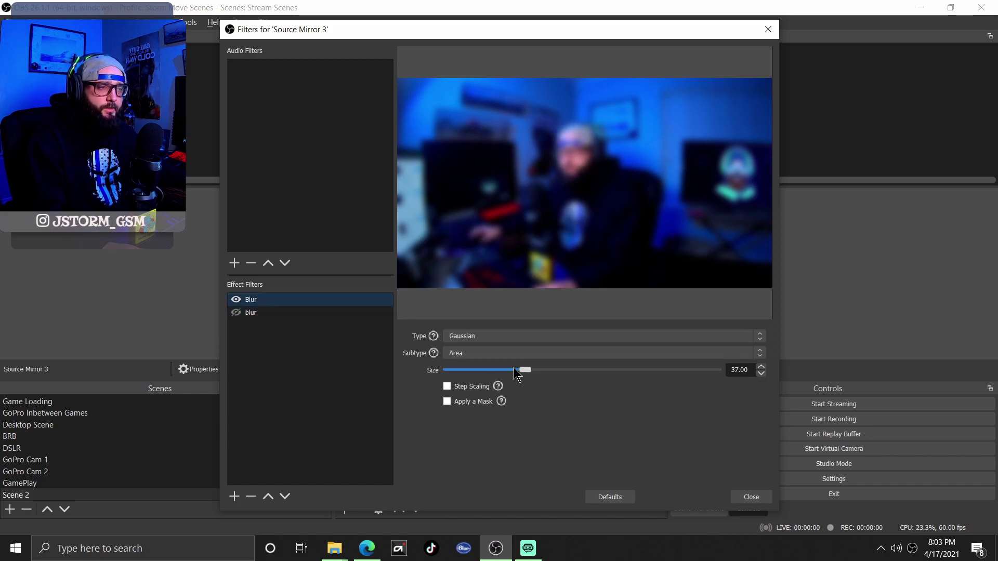
{"action": "left_click_drag", "start_coordinate": [524, 373], "coordinate": [373, 372]}
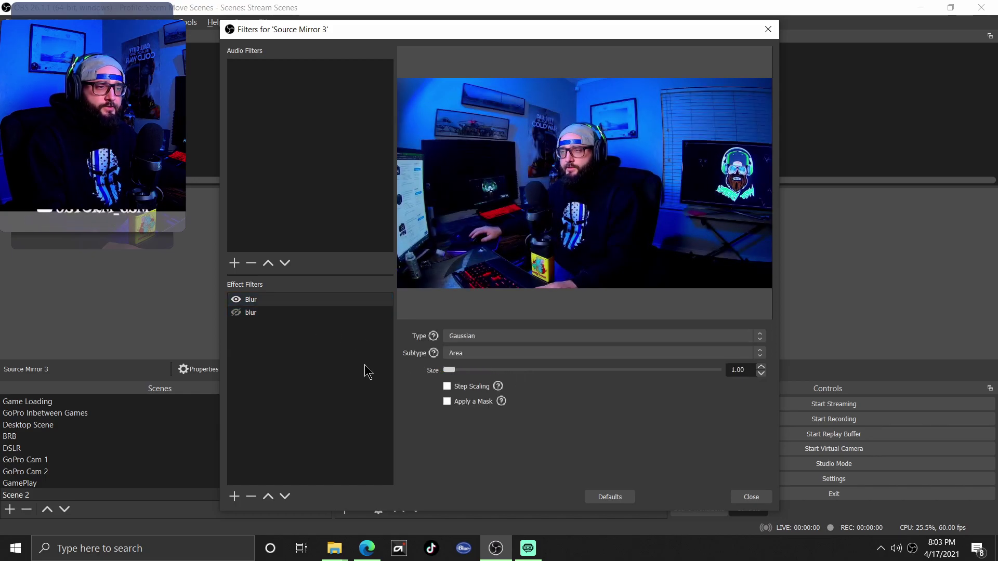
{"action": "left_click", "coordinate": [234, 497]}
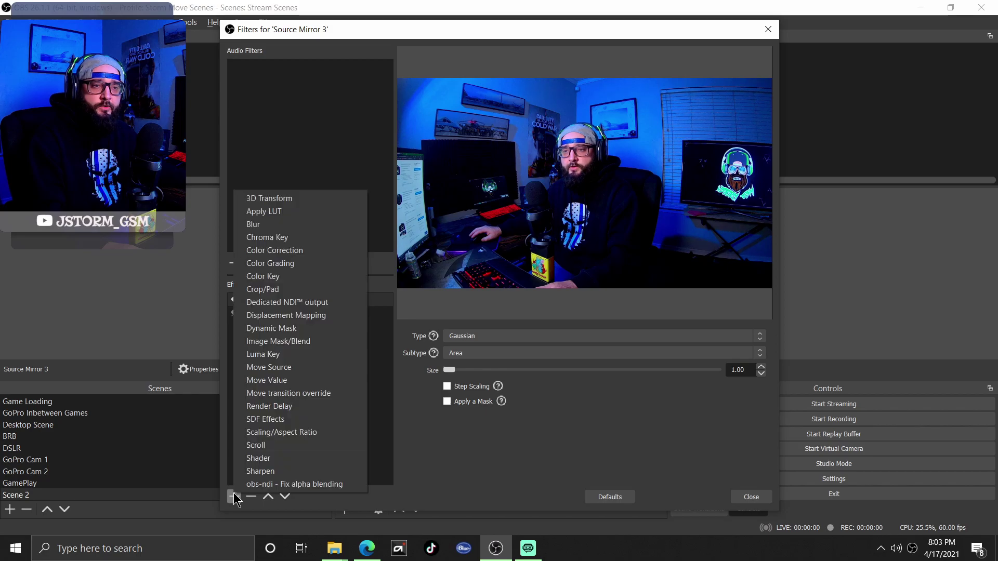
{"action": "left_click", "coordinate": [307, 385]}
{"action": "left_click", "coordinate": [476, 293]}
Step: Rename the newly added Move Value filter as unblur
{"action": "right_click", "coordinate": [270, 325]}
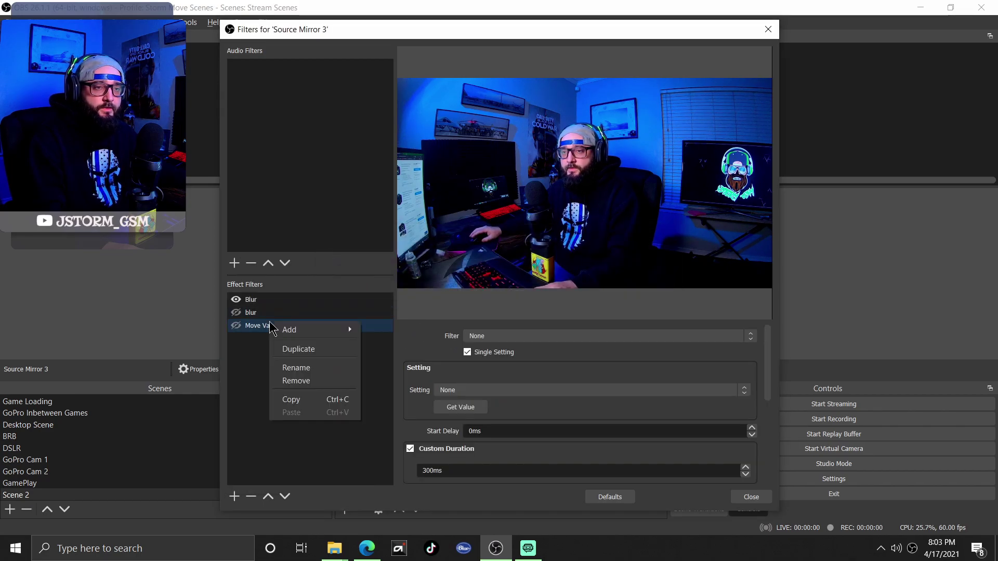
{"action": "left_click", "coordinate": [354, 367]}
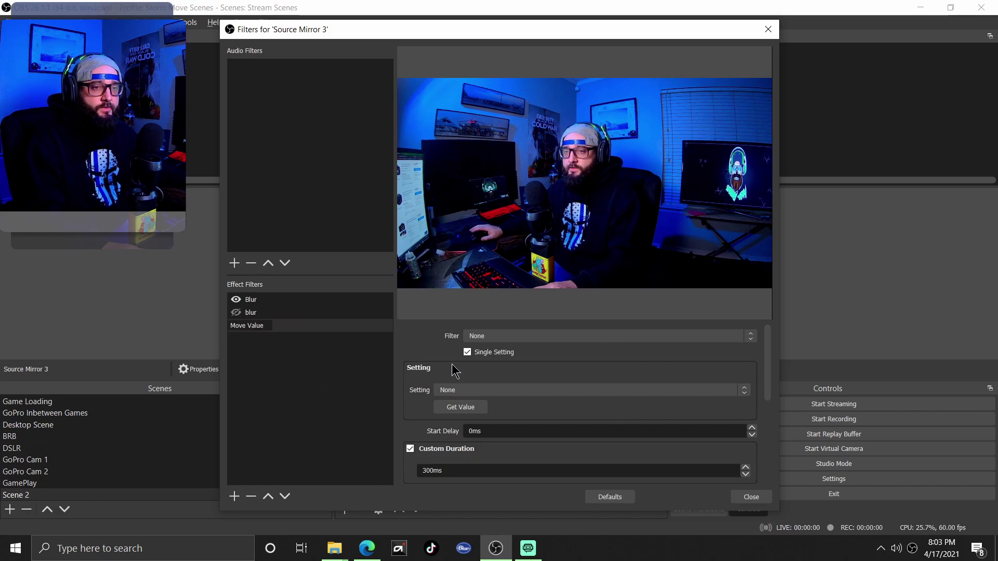
{"action": "key", "text": "BackSpace"}
{"action": "key", "text": "BackSpace"}
{"action": "key", "text": "BackSpace"}
{"action": "key", "text": "BackSpace"}
{"action": "key", "text": "BackSpace"}
{"action": "key", "text": "BackSpace"}
{"action": "key", "text": "BackSpace"}
{"action": "key", "text": "BackSpace"}
{"action": "key", "text": "BackSpace"}
{"action": "key", "text": "BackSpace"}
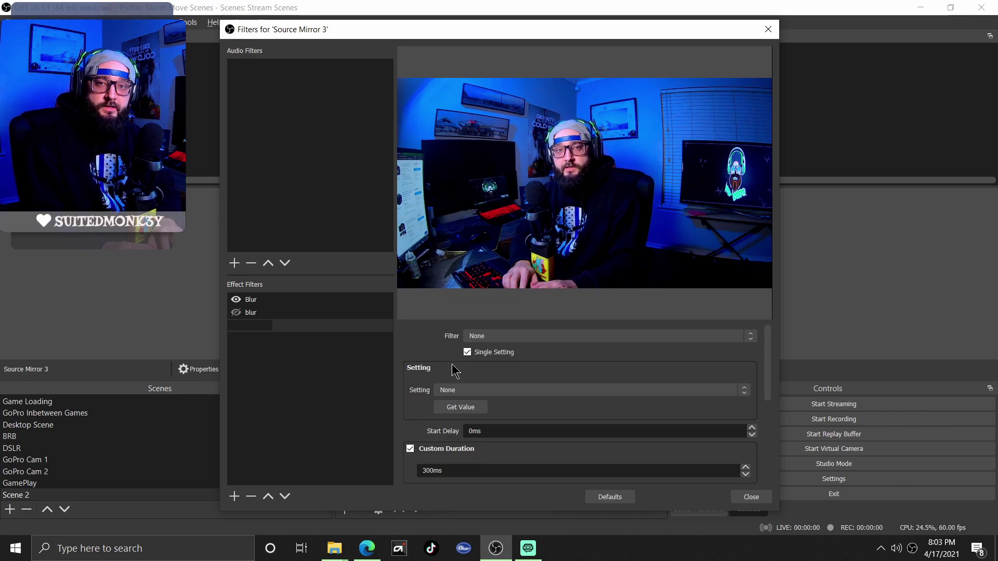
{"action": "type", "text": "unblur"}
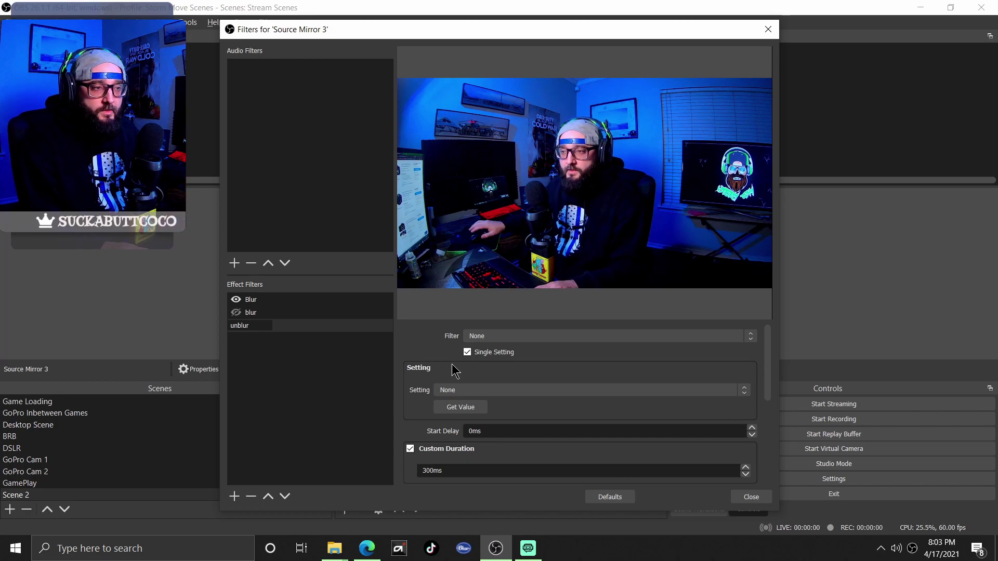
Step: Set the unblur filter to control the Blur filter's Size setting with a value of 1.00
{"action": "left_click", "coordinate": [470, 336]}
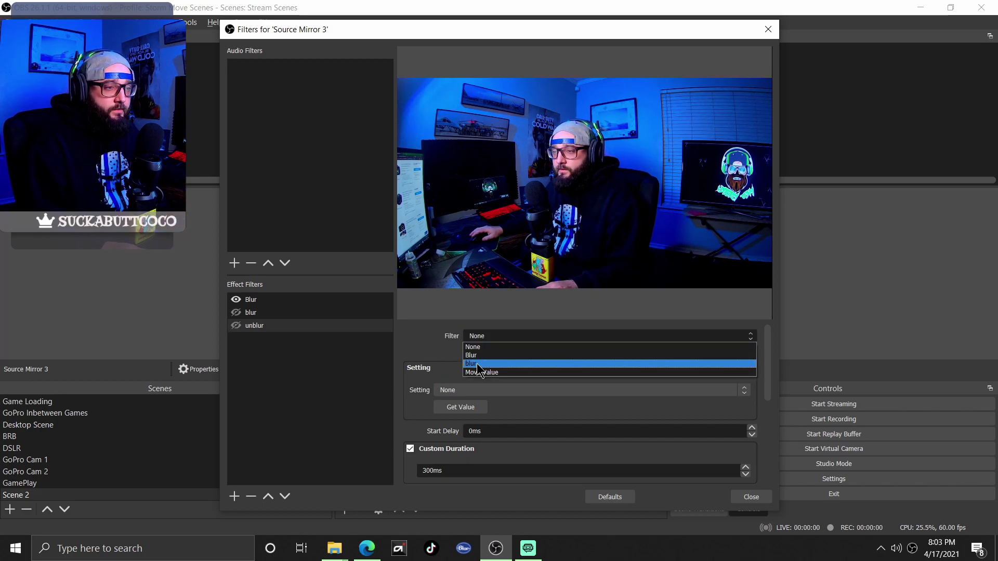
{"action": "left_click", "coordinate": [477, 355]}
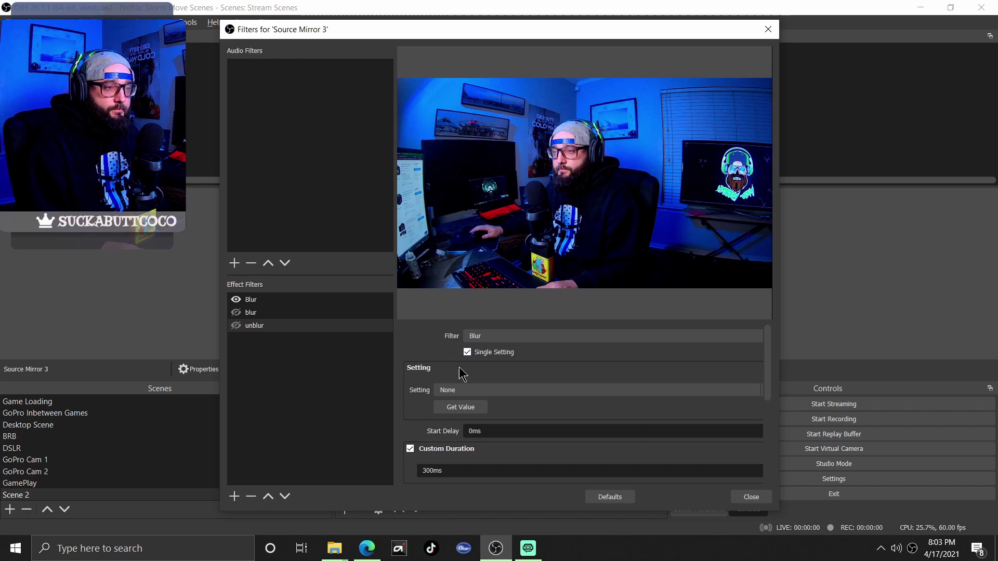
{"action": "left_click", "coordinate": [446, 391]}
{"action": "left_click", "coordinate": [450, 403]}
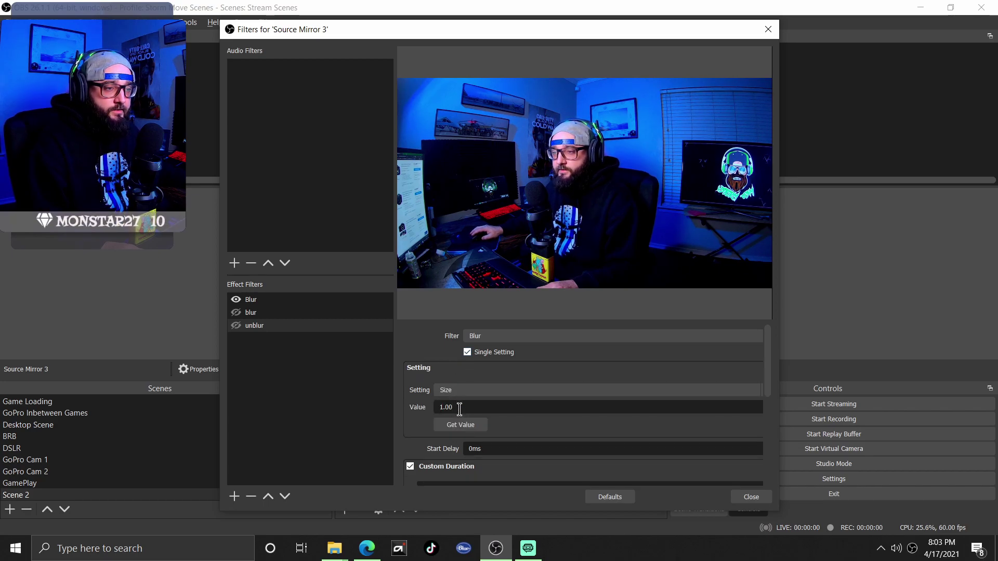
Step: Examine the Start Trigger options of the unblur filter without changing the selection
{"action": "scroll", "coordinate": [426, 440], "scroll_direction": "down", "scroll_amount": 10}
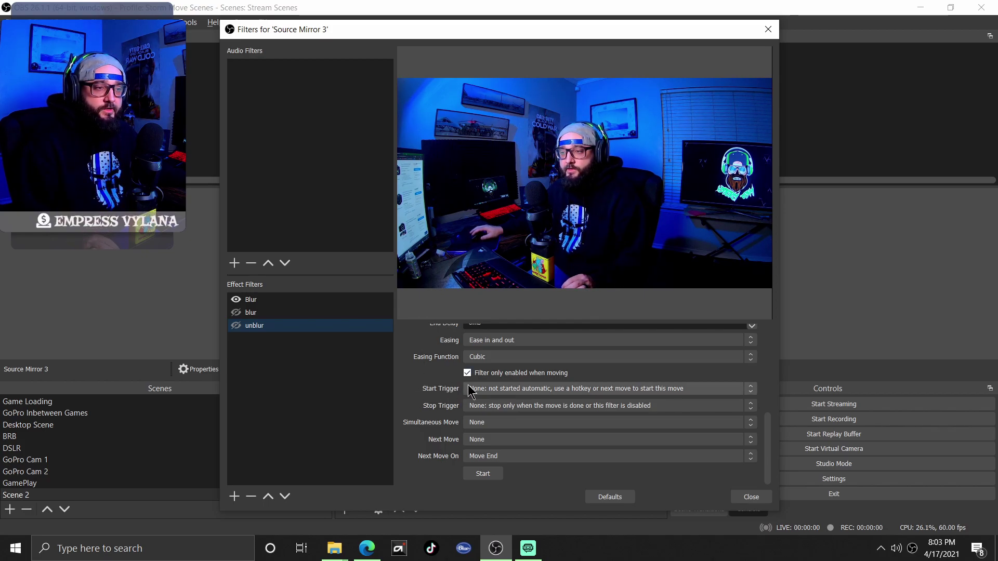
{"action": "left_click", "coordinate": [485, 391]}
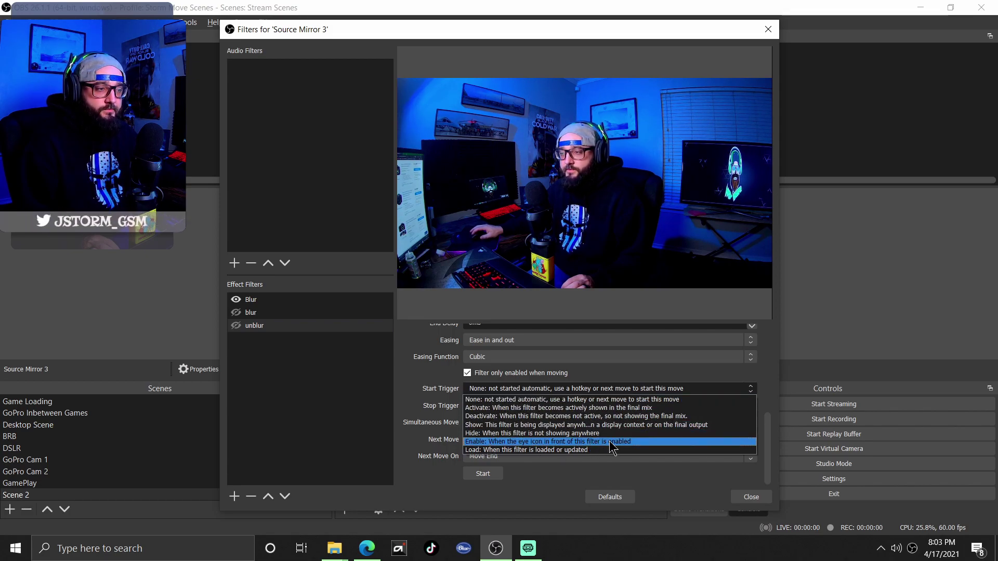
{"action": "left_click", "coordinate": [408, 436]}
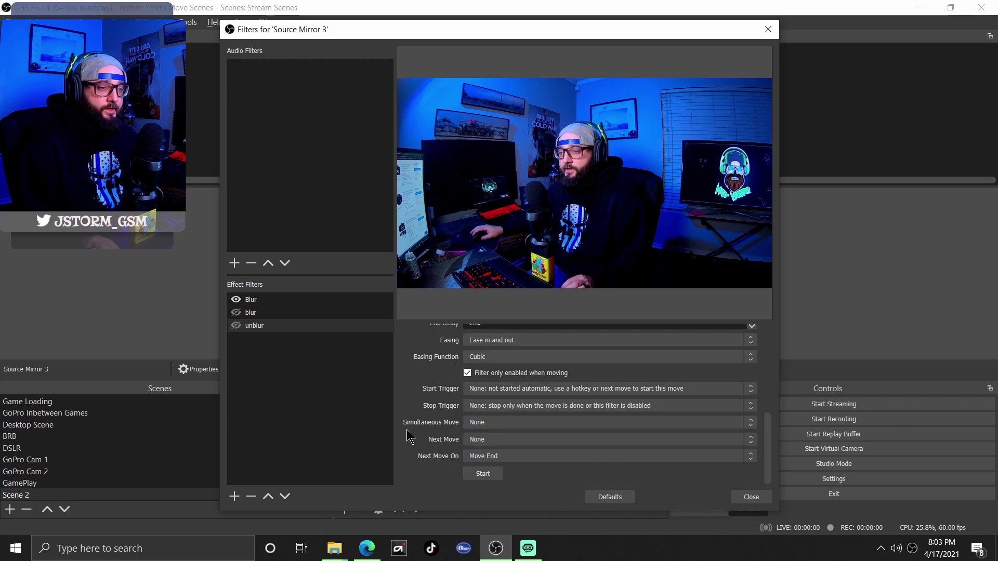
Step: Test the blur and unblur filters by enabling each in turn, and close the filter settings
{"action": "left_click", "coordinate": [236, 313]}
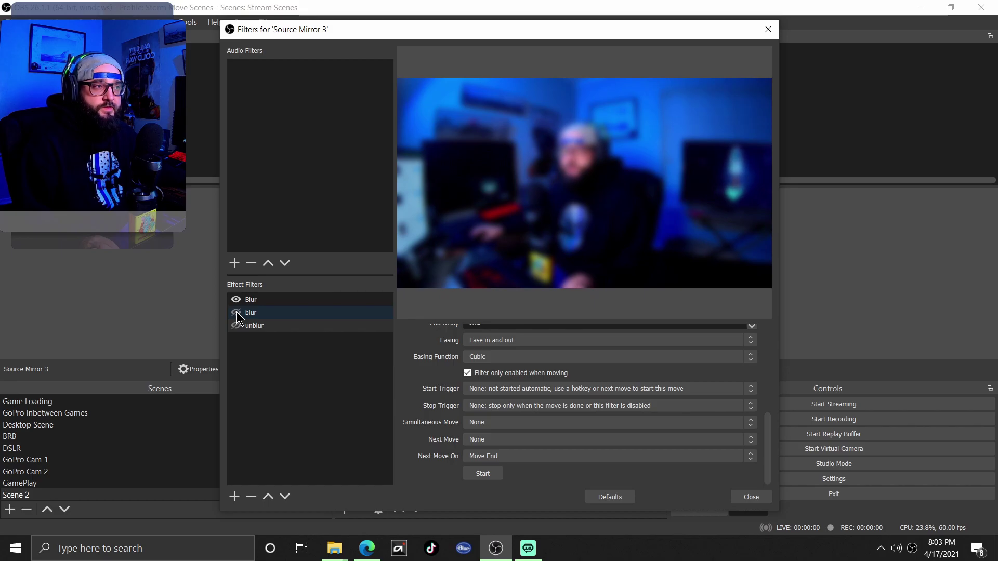
{"action": "left_click", "coordinate": [236, 326]}
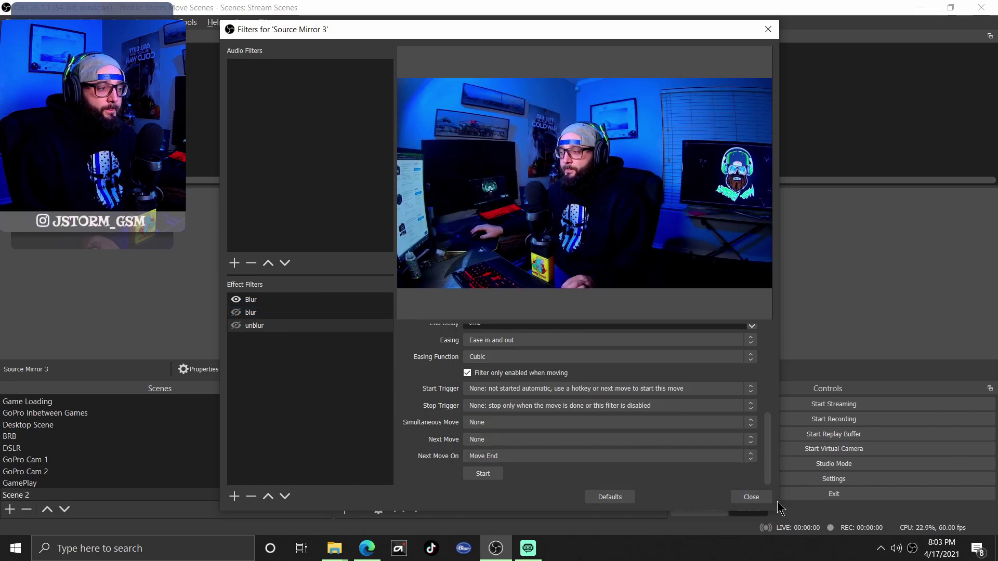
{"action": "left_click", "coordinate": [754, 498]}
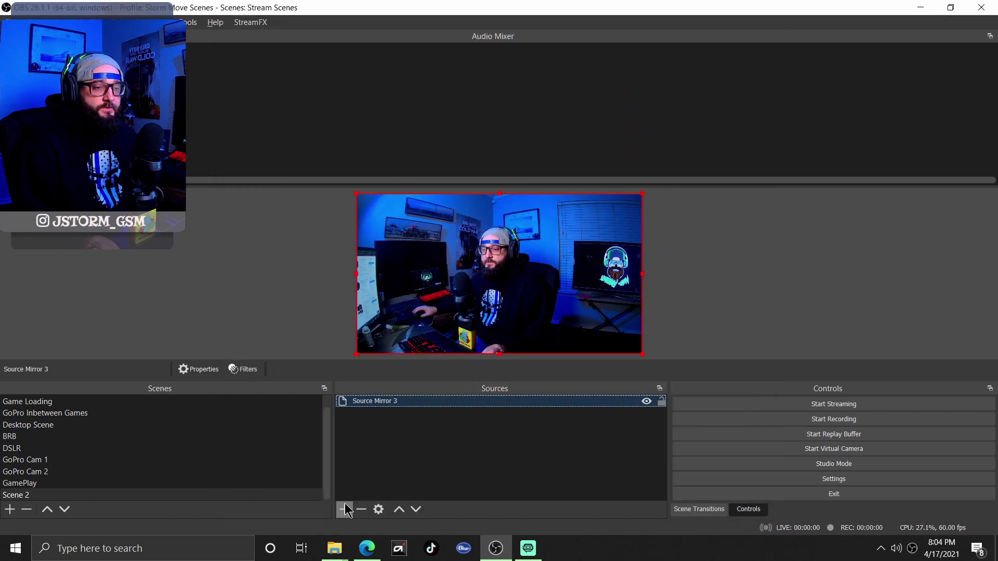
{"action": "left_click", "coordinate": [344, 509]}
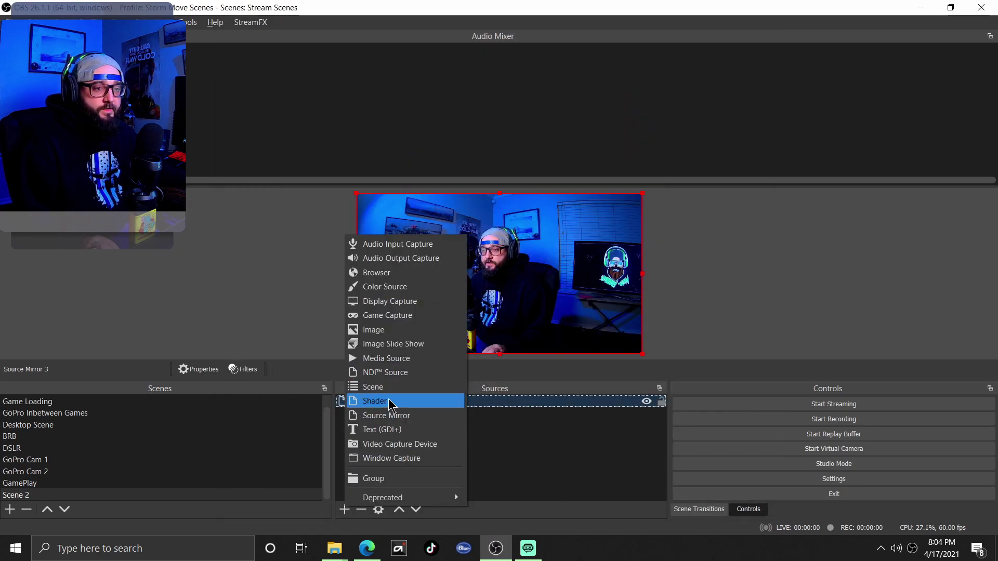
{"action": "left_click", "coordinate": [396, 360]}
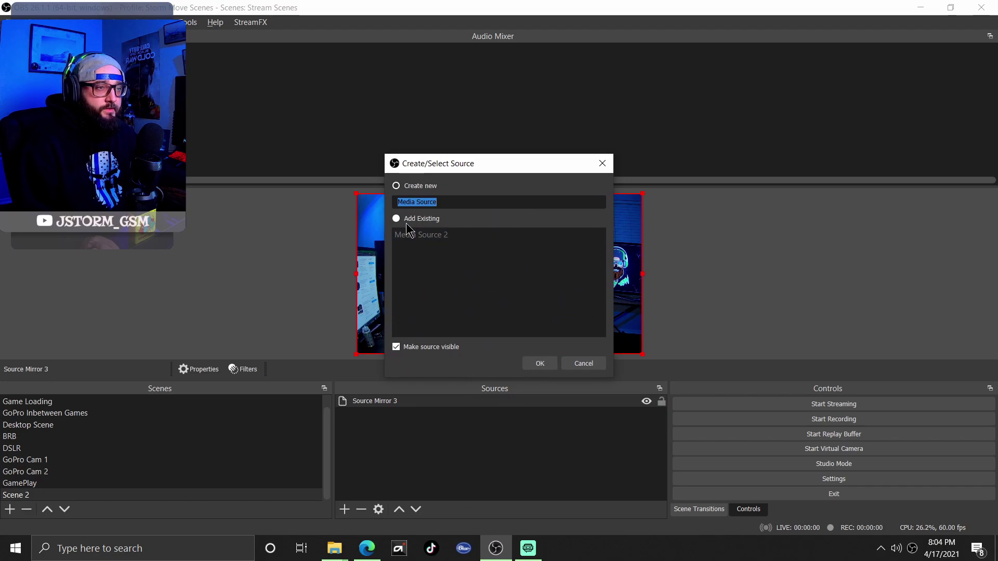
{"action": "key", "text": "Return"}
{"action": "left_click", "coordinate": [687, 452]}
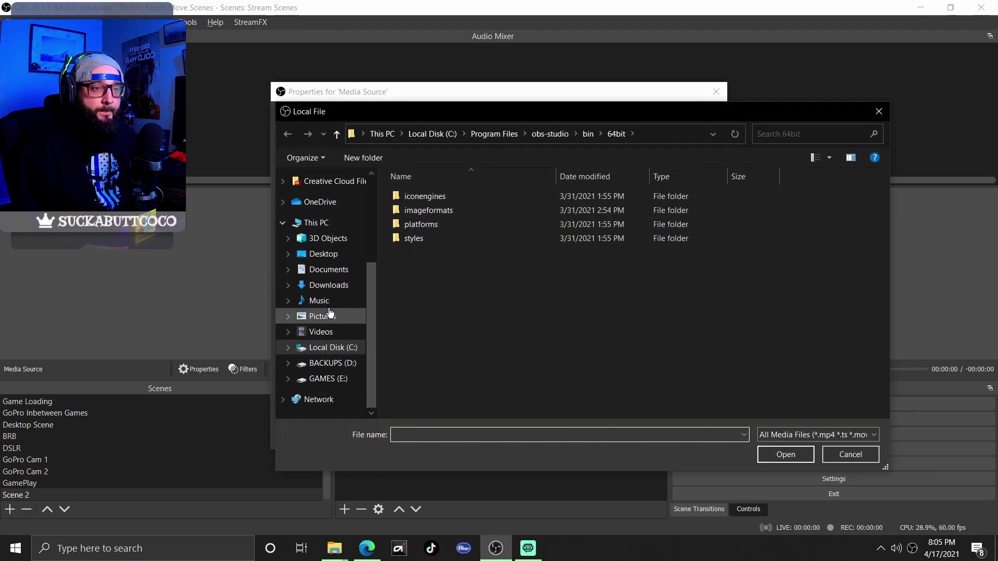
{"action": "left_click", "coordinate": [329, 334]}
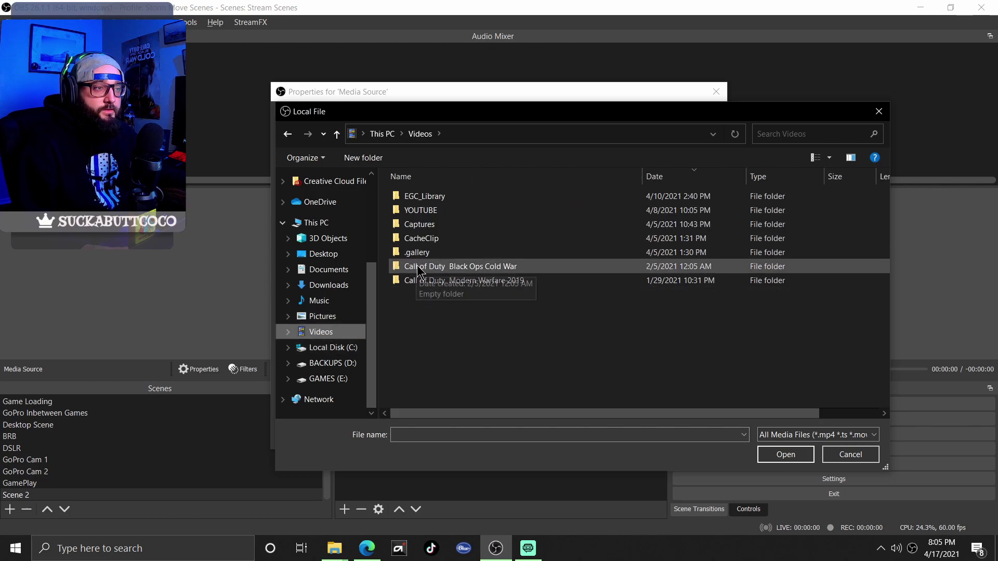
{"action": "double_click", "coordinate": [418, 210]}
{"action": "left_click", "coordinate": [436, 252]}
{"action": "left_click", "coordinate": [784, 456]}
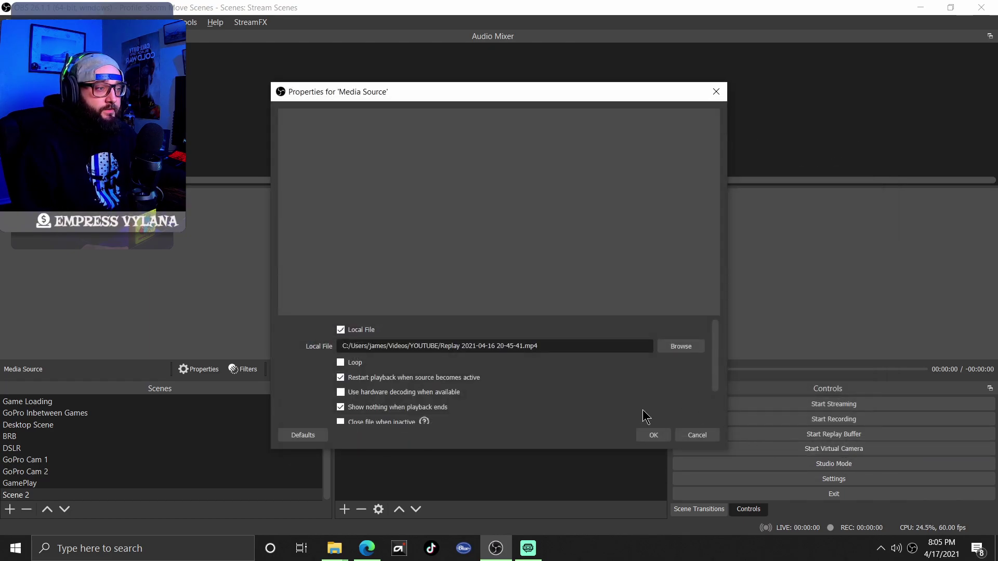
{"action": "left_click", "coordinate": [649, 435]}
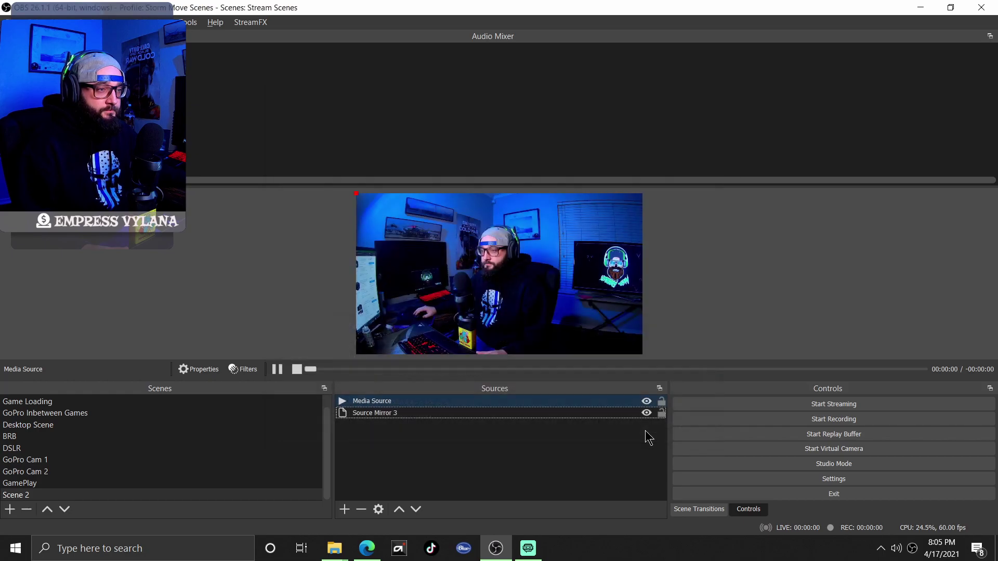
{"action": "left_click_drag", "start_coordinate": [640, 353], "coordinate": [505, 317]}
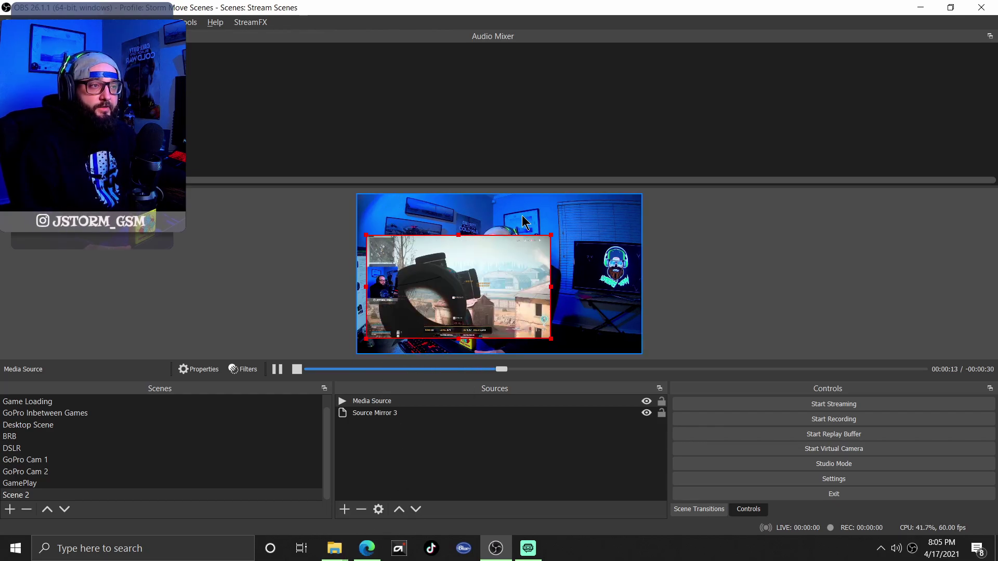
{"action": "left_click", "coordinate": [382, 549]}
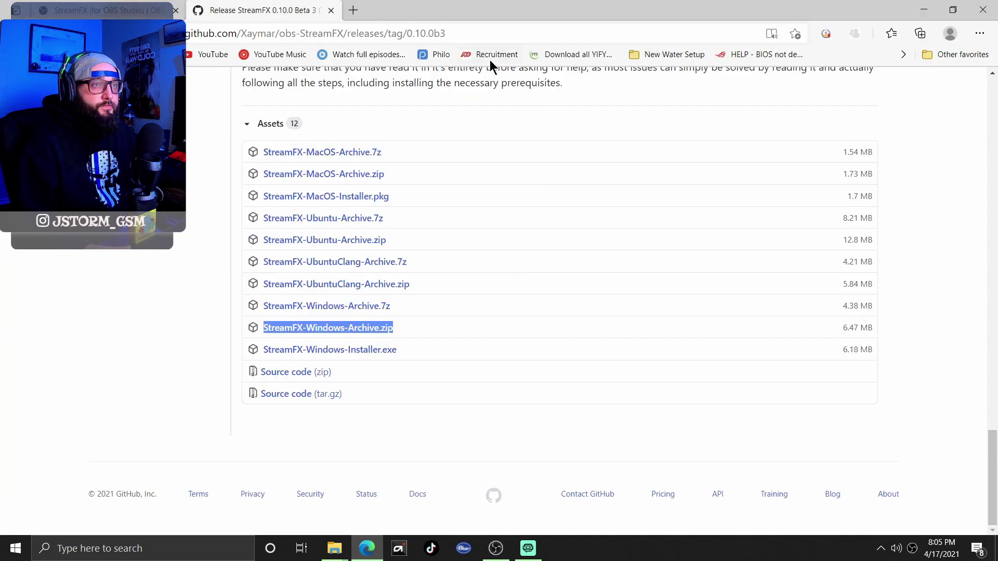
{"action": "left_click", "coordinate": [389, 31]}
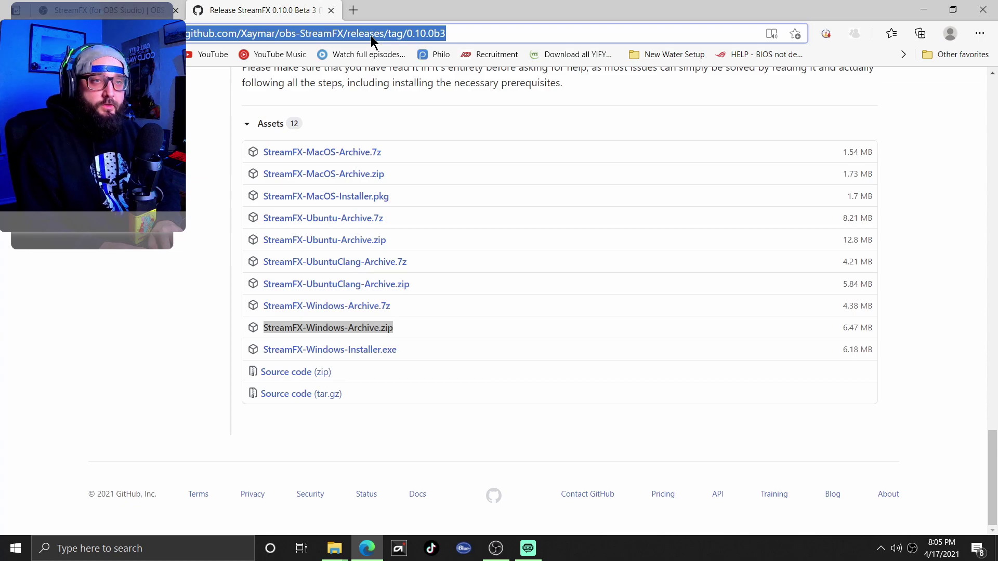
{"action": "type", "text": "dafo"}
{"action": "key", "text": "Return"}
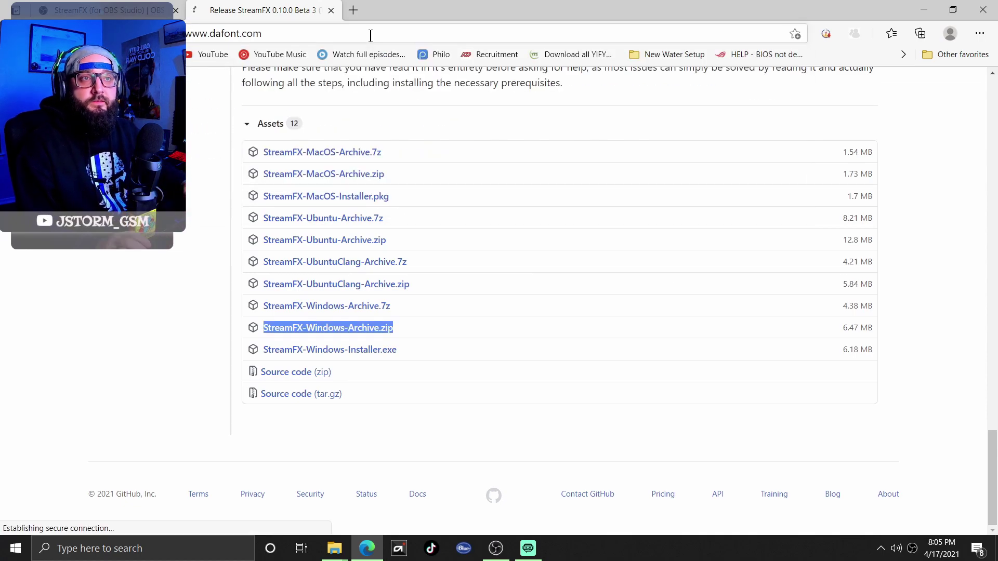
Step: Browse the recently added fonts and the fonts in the Fancy > Old School category
{"action": "scroll", "coordinate": [238, 245], "scroll_direction": "down", "scroll_amount": 1}
{"action": "scroll", "coordinate": [239, 241], "scroll_direction": "down", "scroll_amount": 6}
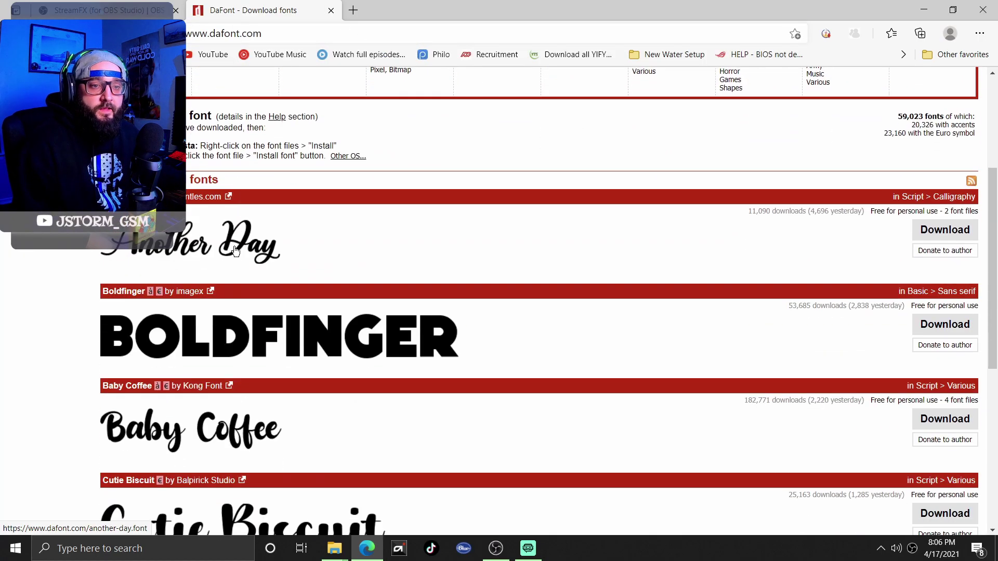
{"action": "scroll", "coordinate": [326, 296], "scroll_direction": "up", "scroll_amount": 3}
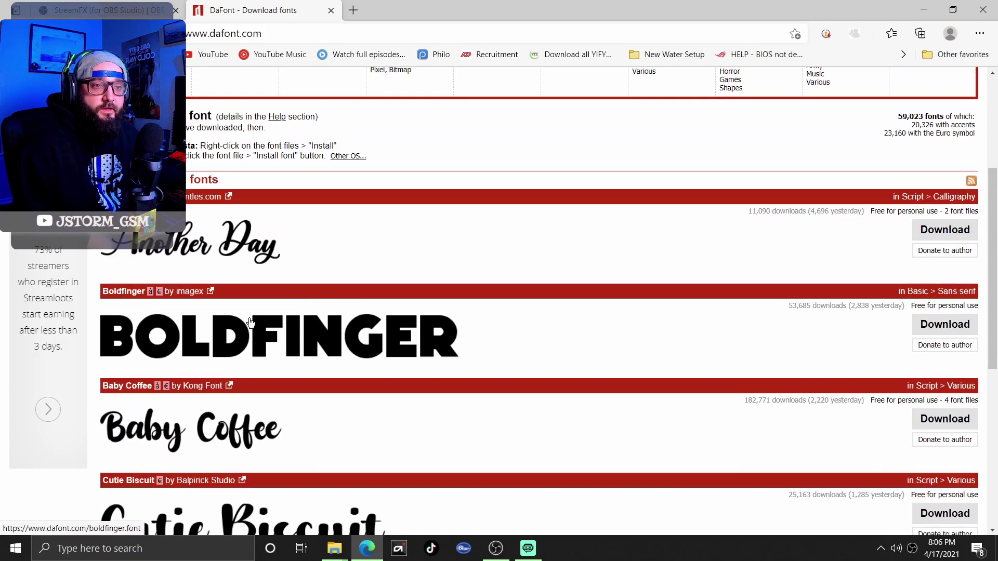
{"action": "scroll", "coordinate": [251, 323], "scroll_direction": "up", "scroll_amount": 3}
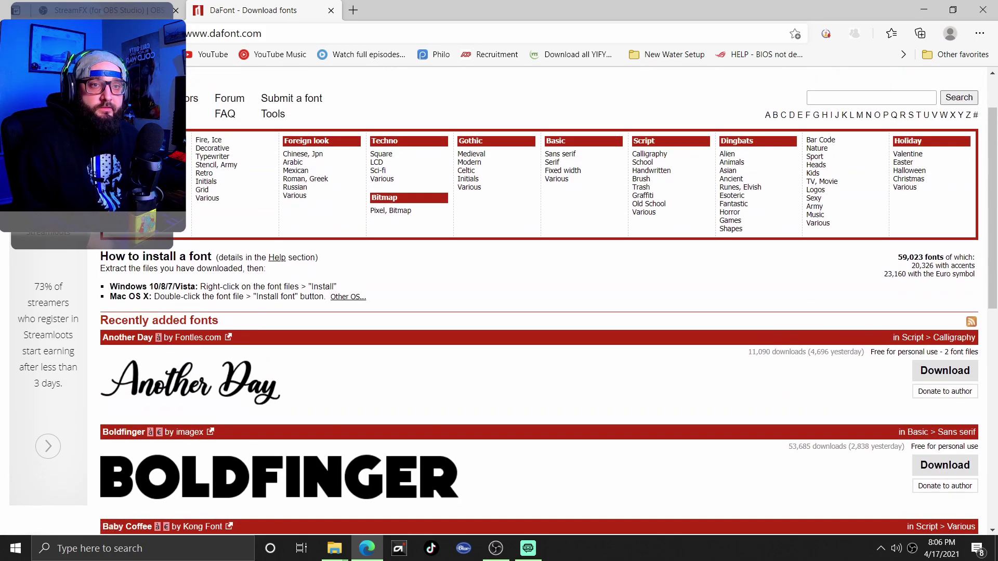
{"action": "left_click", "coordinate": [120, 165]}
{"action": "scroll", "coordinate": [224, 314], "scroll_direction": "down", "scroll_amount": 8}
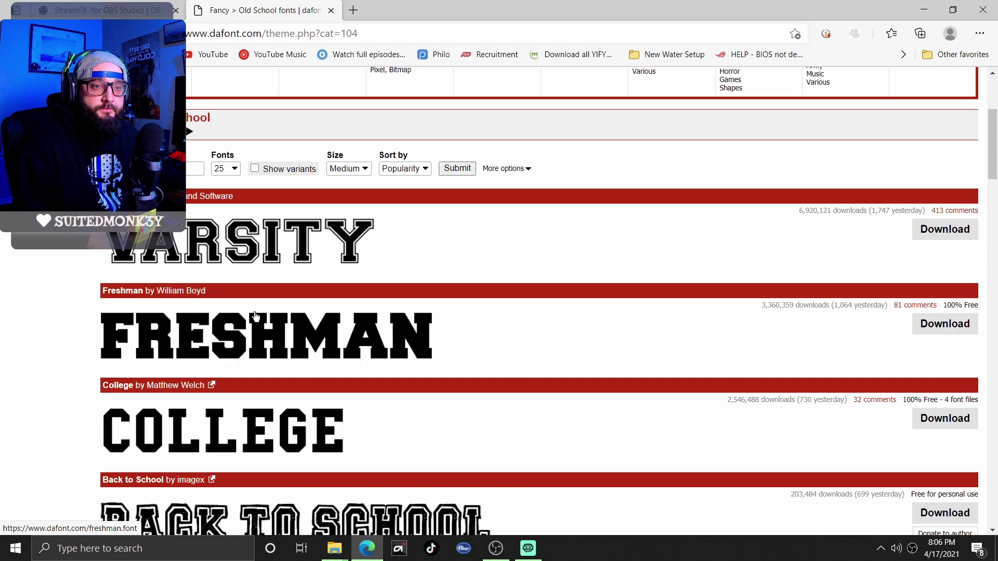
{"action": "scroll", "coordinate": [255, 316], "scroll_direction": "down", "scroll_amount": 4}
{"action": "scroll", "coordinate": [244, 312], "scroll_direction": "up", "scroll_amount": 11}
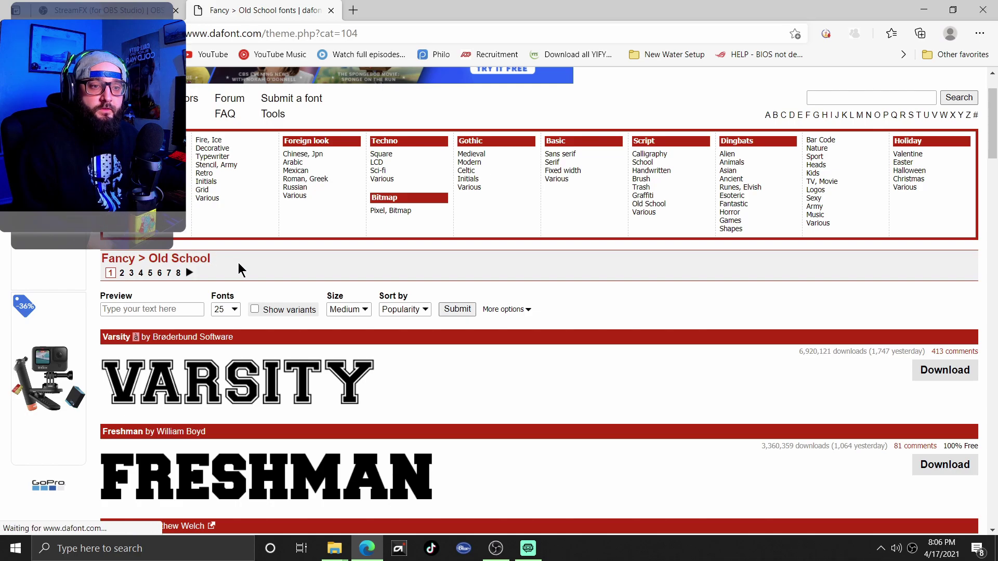
Step: Browse the Fancy > Horror category and open the page of the Sectar font
{"action": "scroll", "coordinate": [246, 285], "scroll_direction": "down", "scroll_amount": 5}
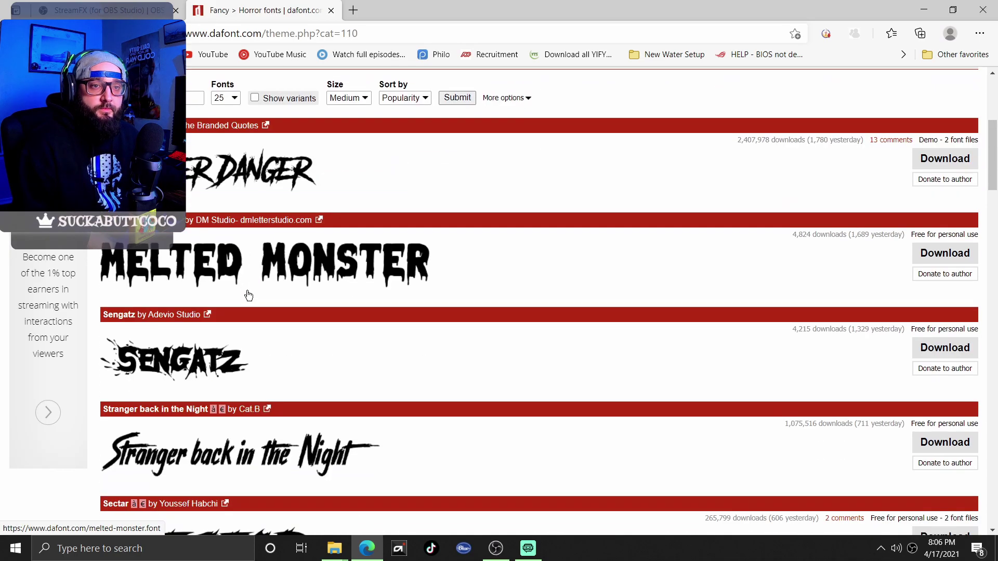
{"action": "scroll", "coordinate": [248, 293], "scroll_direction": "down", "scroll_amount": 8}
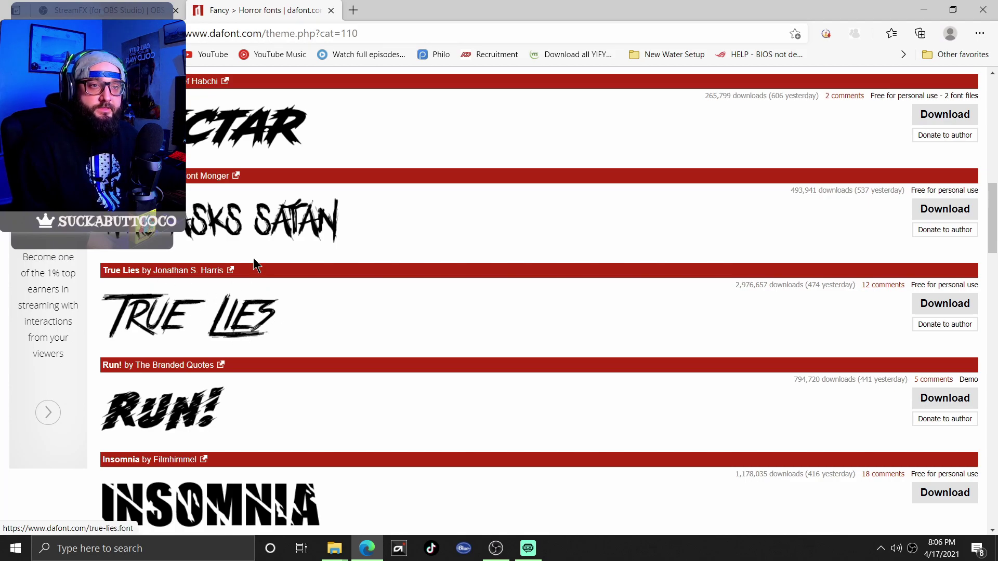
{"action": "scroll", "coordinate": [186, 229], "scroll_direction": "up", "scroll_amount": 3}
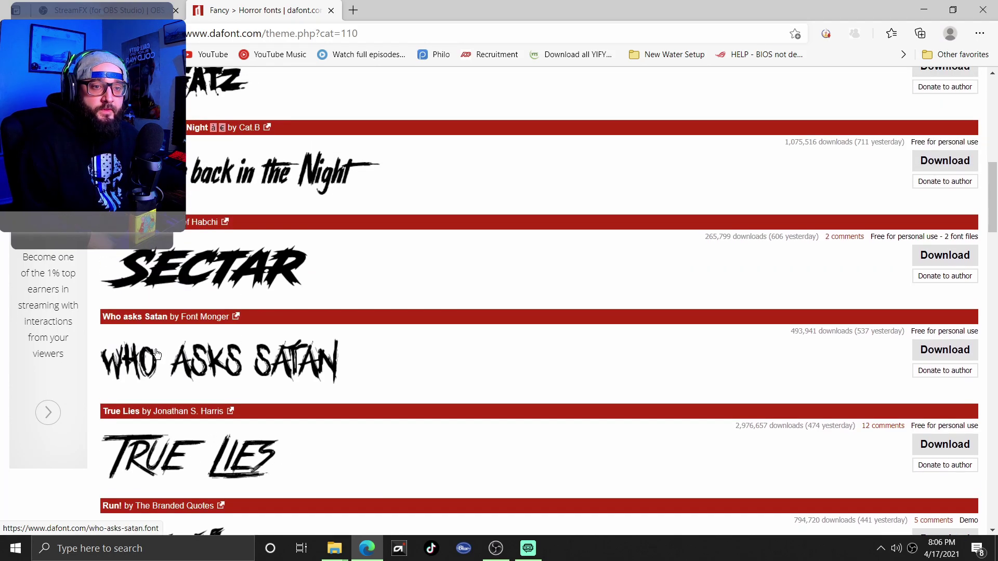
{"action": "left_click", "coordinate": [228, 271]}
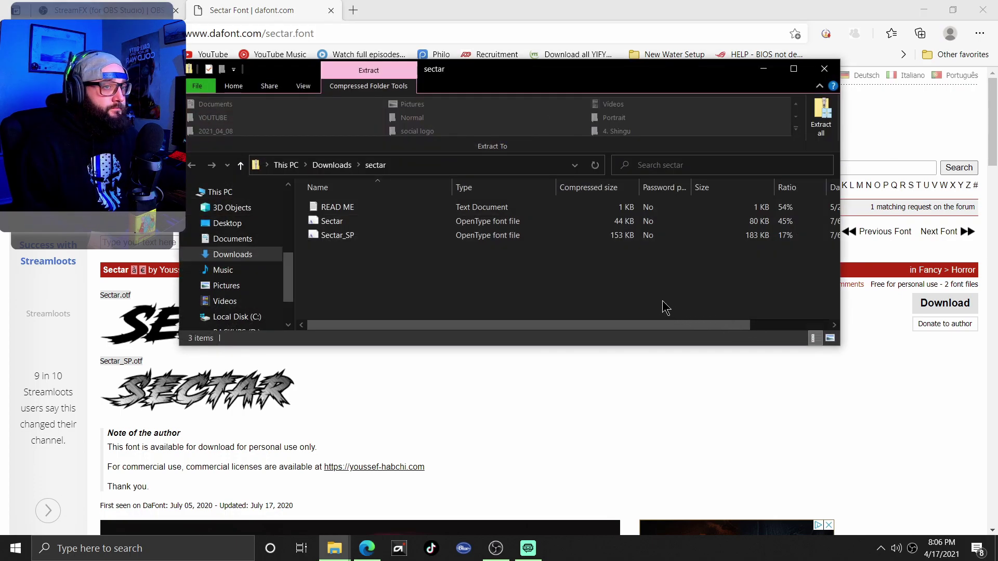
Step: Extract the sectar archive in the Downloads folder and open the extracted sectar folder
{"action": "left_click", "coordinate": [242, 166]}
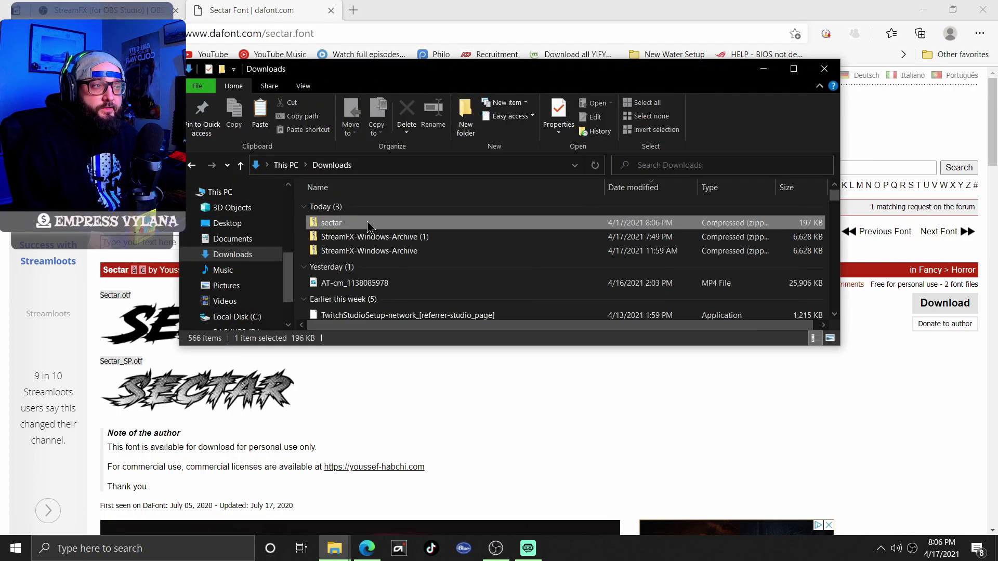
{"action": "right_click", "coordinate": [339, 222]}
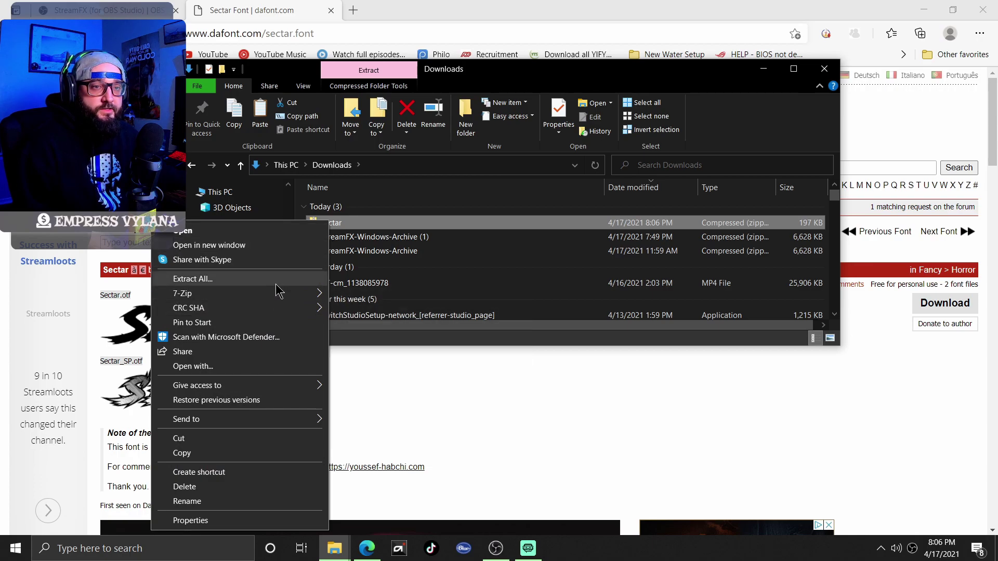
{"action": "left_click", "coordinate": [278, 286]}
{"action": "left_click", "coordinate": [597, 405]}
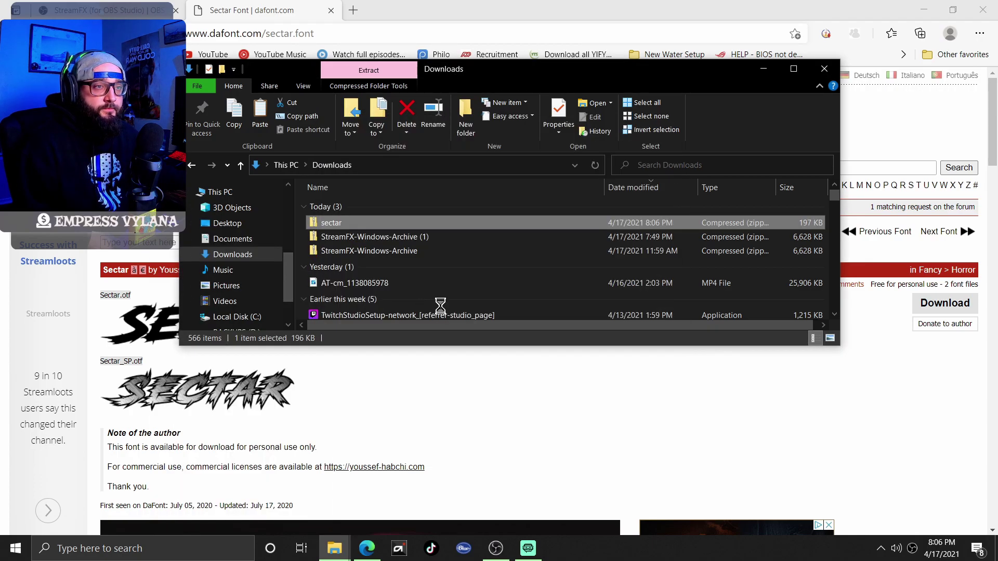
{"action": "double_click", "coordinate": [348, 266]}
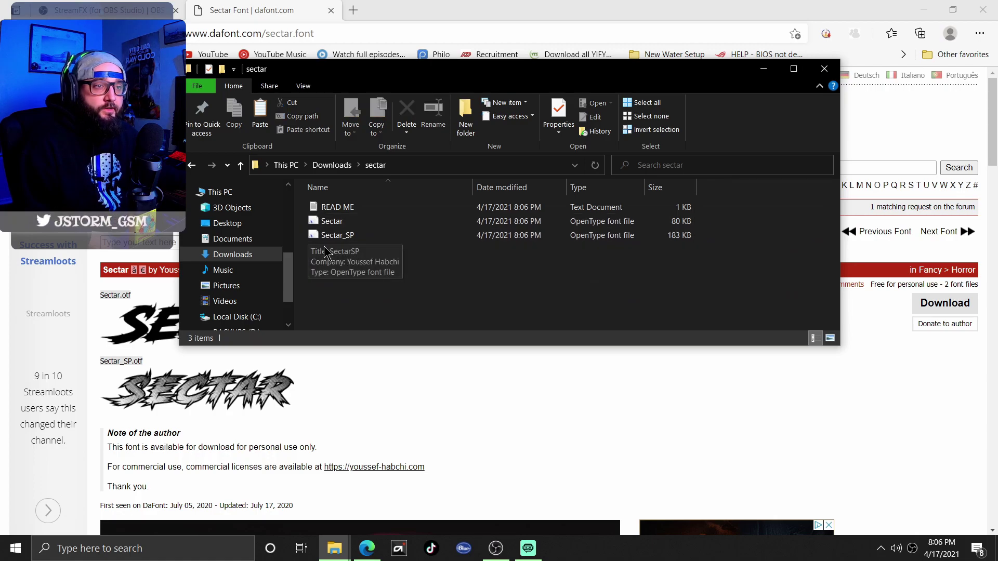
Step: Install the Sectar and Sectar_SP OpenType fonts from the extracted folder in Windows
{"action": "right_click", "coordinate": [331, 227]}
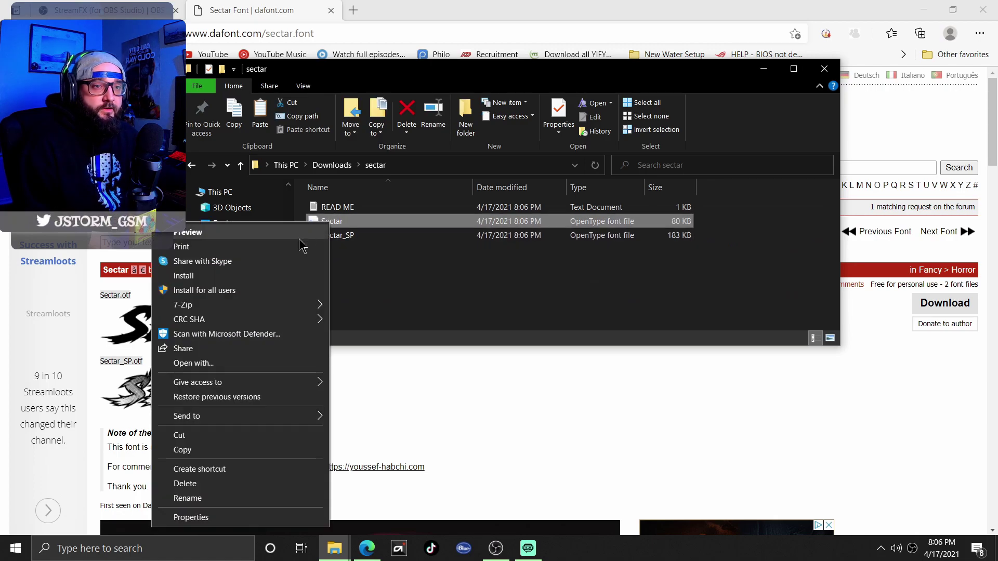
{"action": "left_click", "coordinate": [274, 278]}
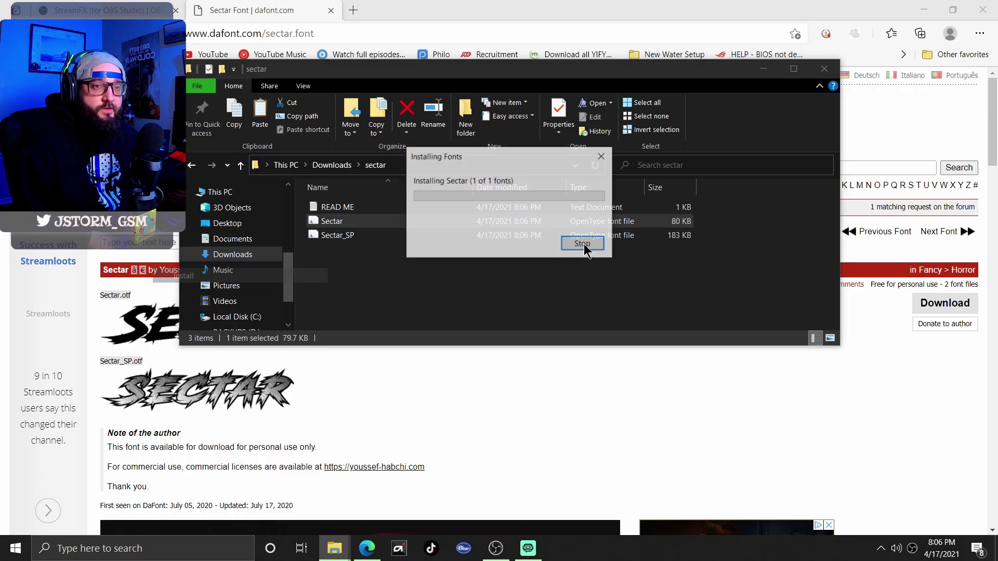
{"action": "right_click", "coordinate": [344, 235]}
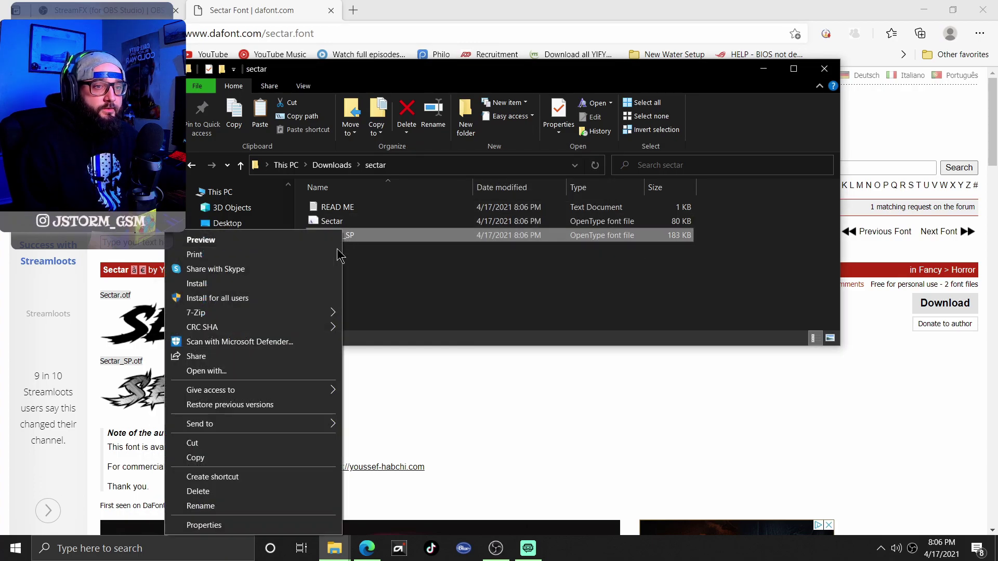
{"action": "left_click", "coordinate": [278, 283]}
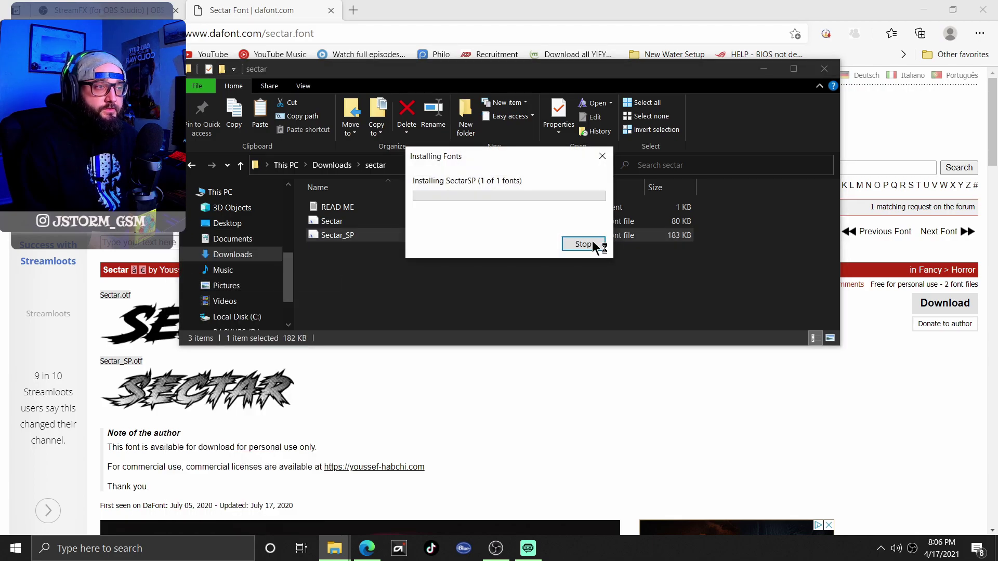
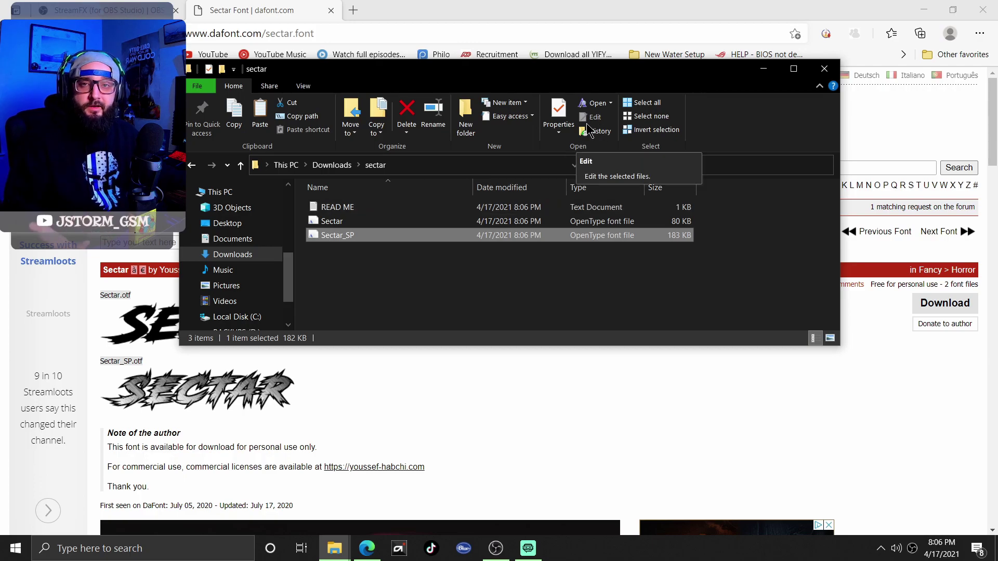
Step: Return to the Edge browser, open the bookmarked Photopea site and create a new blank project
{"action": "left_click", "coordinate": [604, 16]}
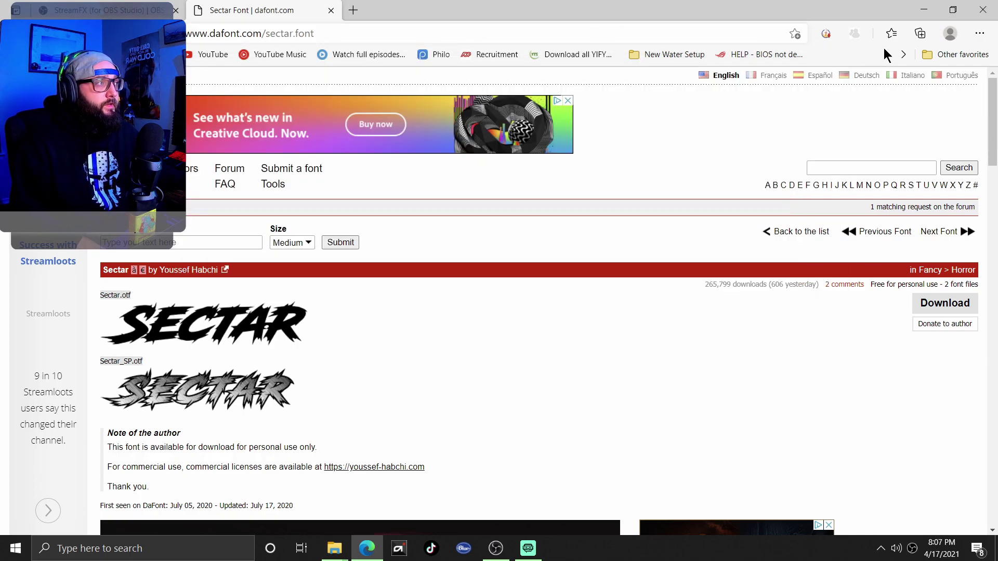
{"action": "left_click", "coordinate": [903, 54]}
{"action": "left_click", "coordinate": [819, 74]}
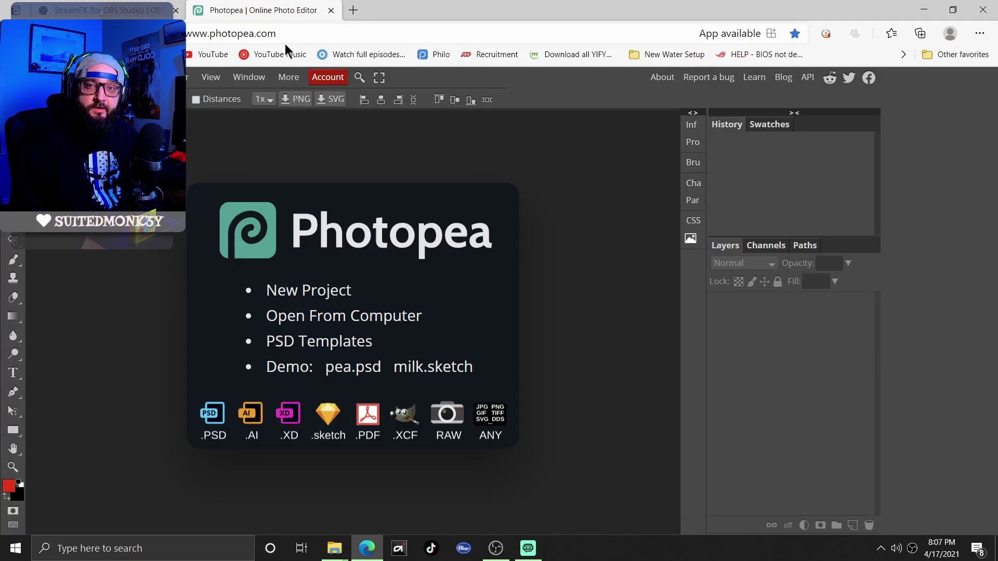
{"action": "left_click", "coordinate": [309, 292]}
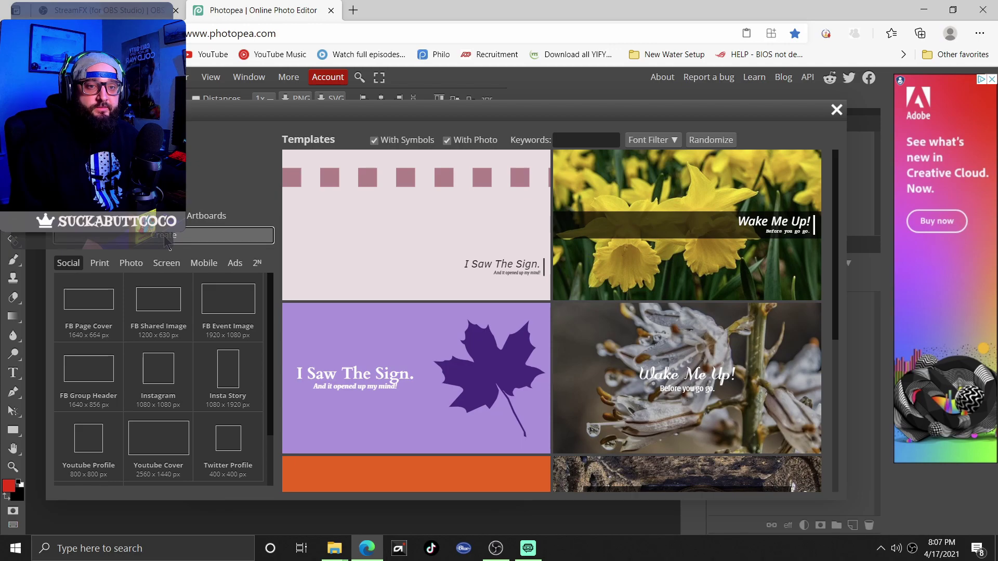
{"action": "left_click", "coordinate": [166, 236]}
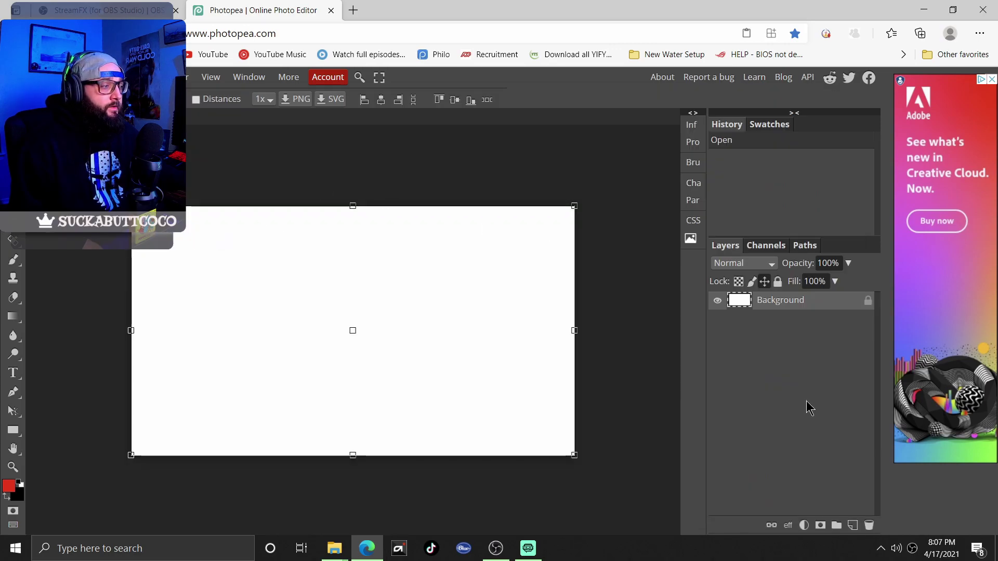
Step: Add a new empty layer, then unlock and delete the white Background layer to get a transparent canvas
{"action": "left_click", "coordinate": [852, 526]}
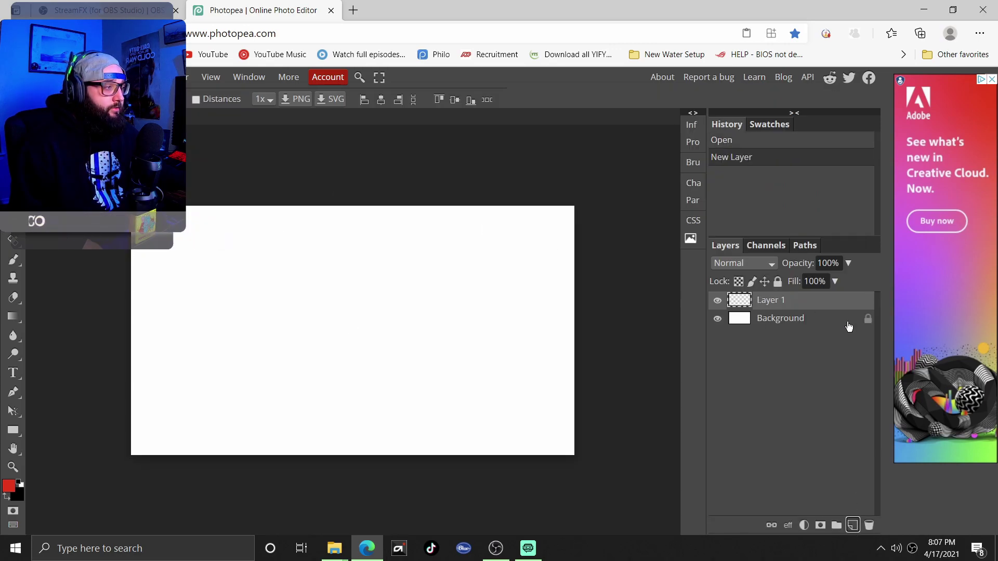
{"action": "left_click", "coordinate": [868, 321]}
{"action": "left_click", "coordinate": [804, 325]}
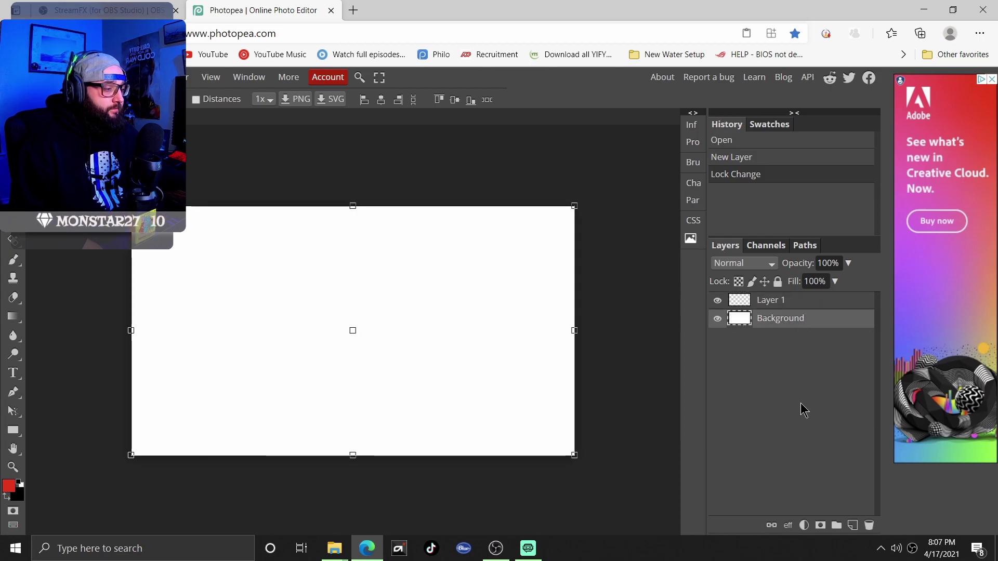
{"action": "key", "text": "Delete"}
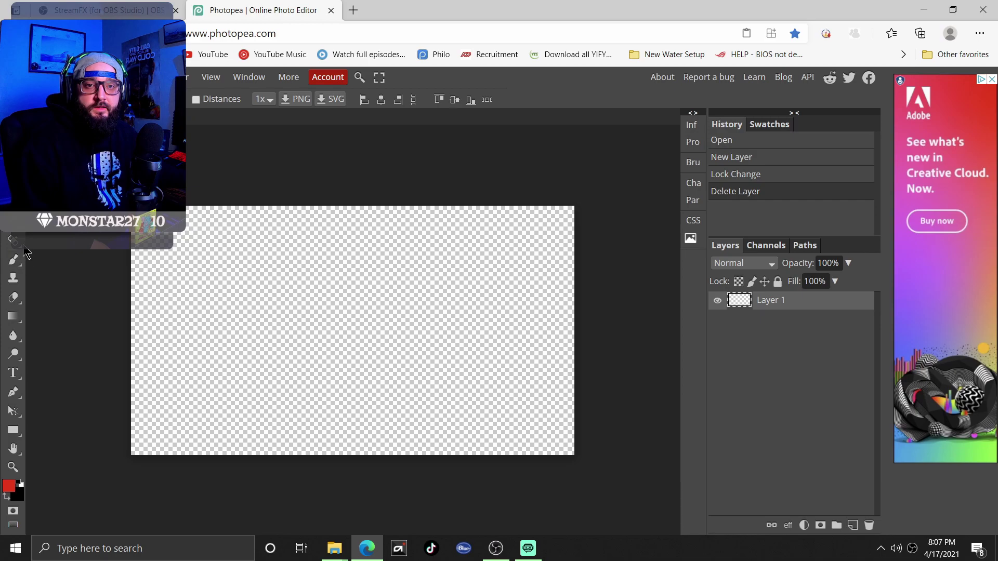
Step: With the Type tool, load the Sectar_SP font file from the sectar folder in Downloads into Photopea
{"action": "left_click", "coordinate": [10, 377]}
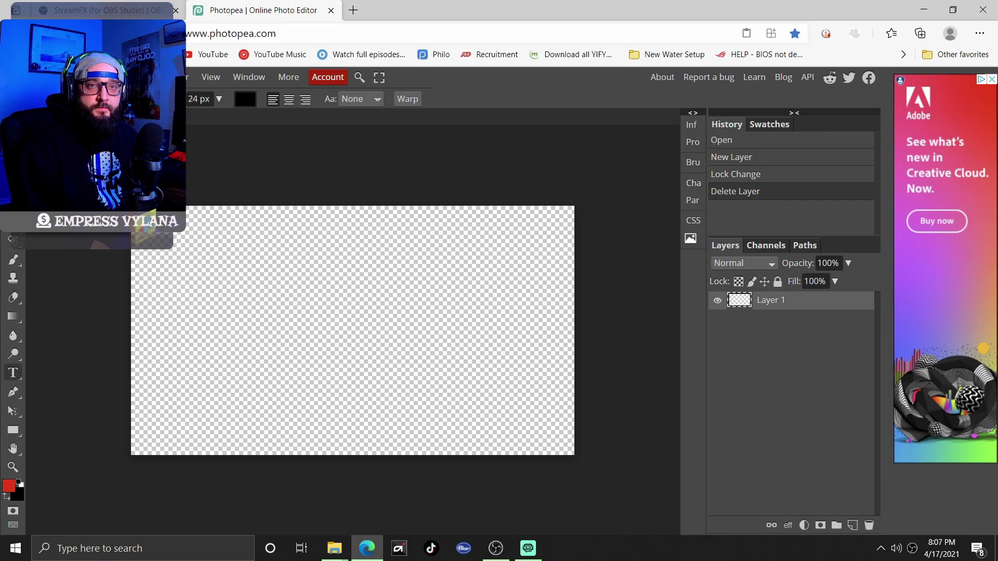
{"action": "left_click", "coordinate": [103, 98]}
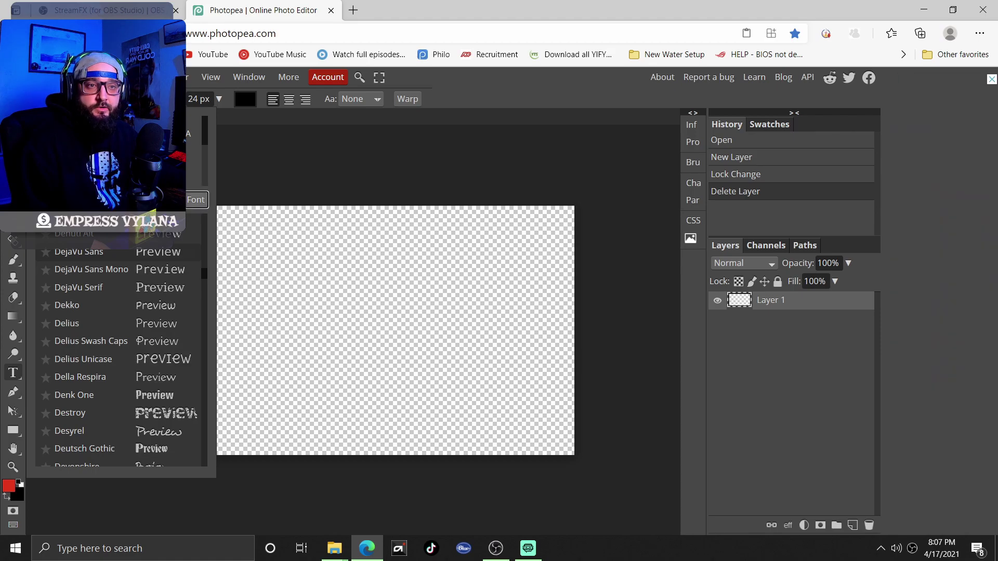
{"action": "key", "text": "ctrl+o"}
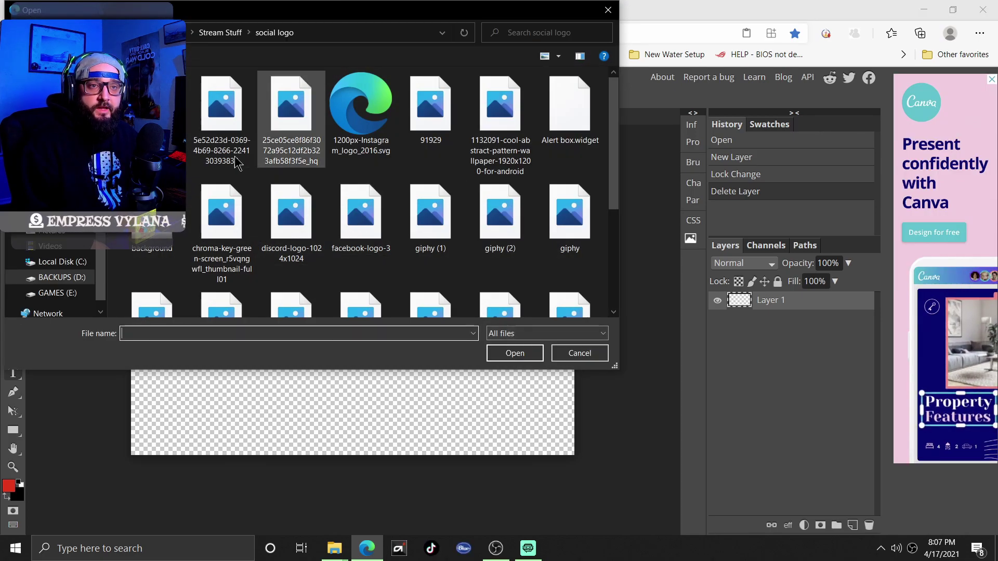
{"action": "left_click", "coordinate": [47, 199]}
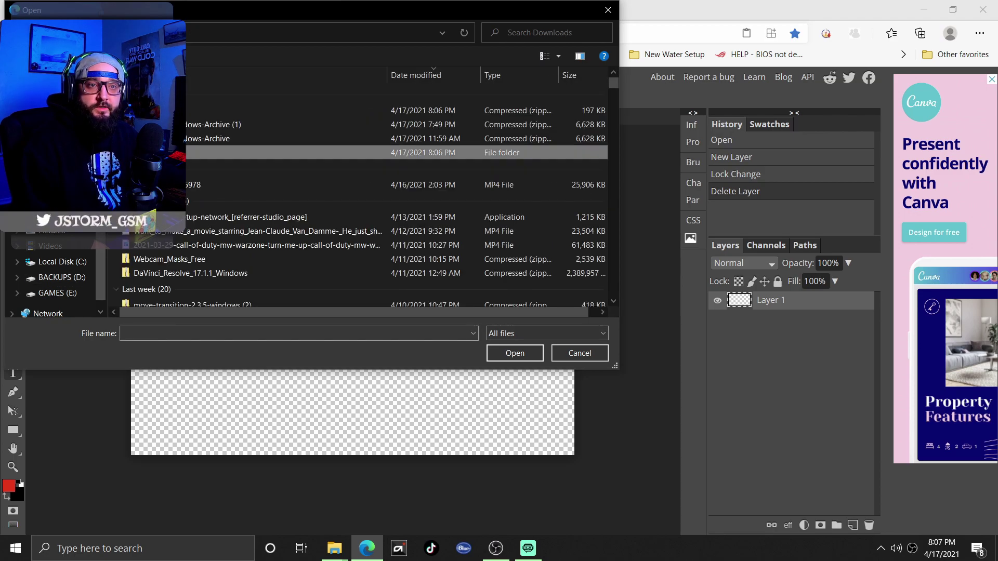
{"action": "double_click", "coordinate": [234, 151]}
{"action": "left_click", "coordinate": [343, 123]}
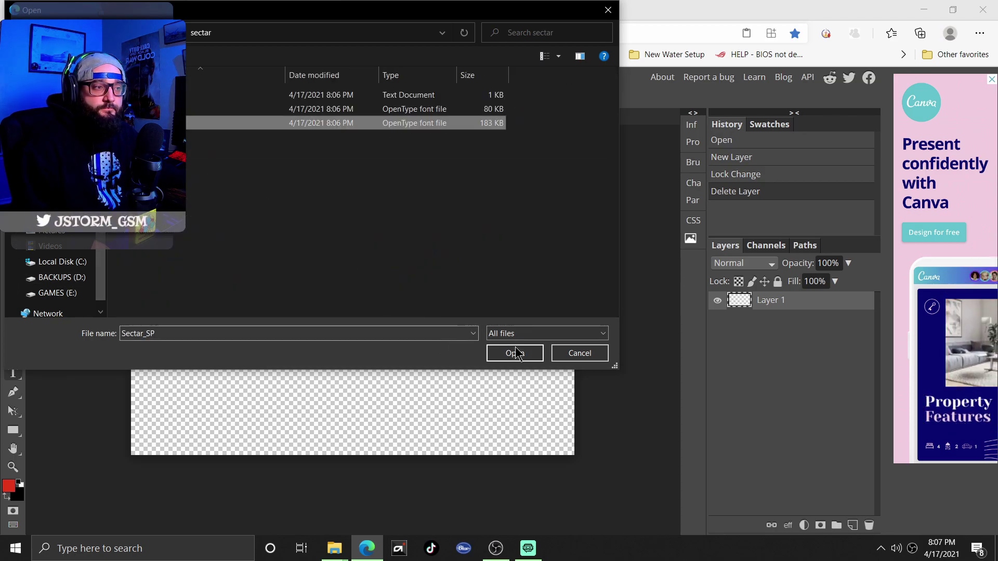
{"action": "left_click", "coordinate": [516, 353]}
{"action": "left_click", "coordinate": [561, 111]}
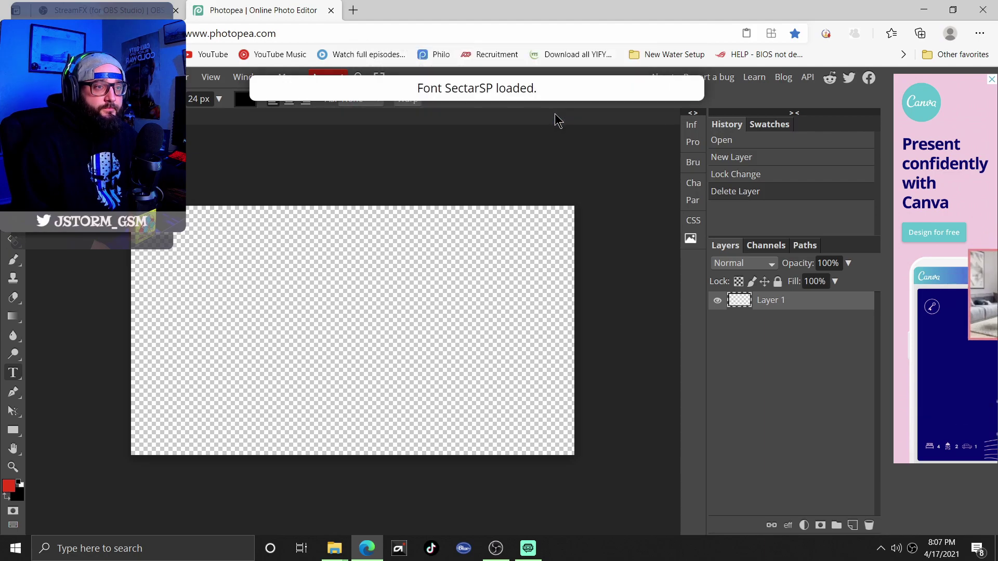
Step: Search the font list for "sec" and choose Sectar SP as the text font
{"action": "left_click", "coordinate": [120, 99]}
{"action": "scroll", "coordinate": [104, 278], "scroll_direction": "up", "scroll_amount": 15}
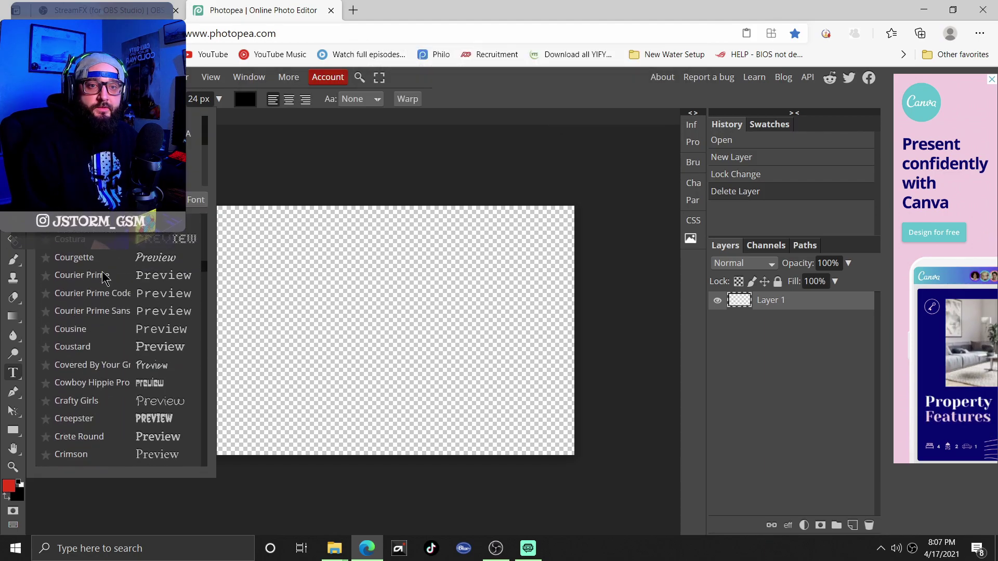
{"action": "scroll", "coordinate": [104, 278], "scroll_direction": "up", "scroll_amount": 10}
{"action": "scroll", "coordinate": [207, 243], "scroll_direction": "up", "scroll_amount": 5}
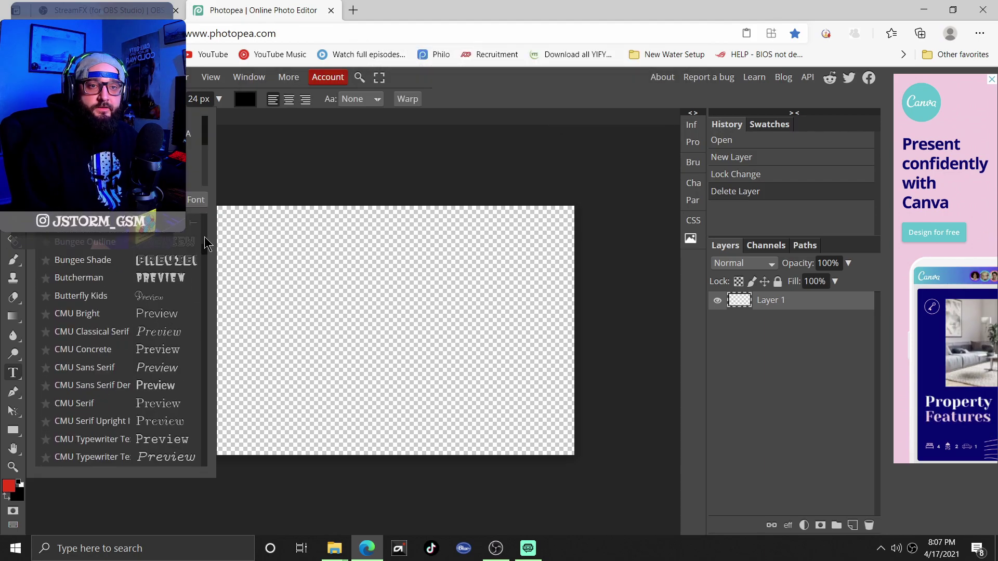
{"action": "left_click_drag", "start_coordinate": [207, 243], "coordinate": [206, 220]}
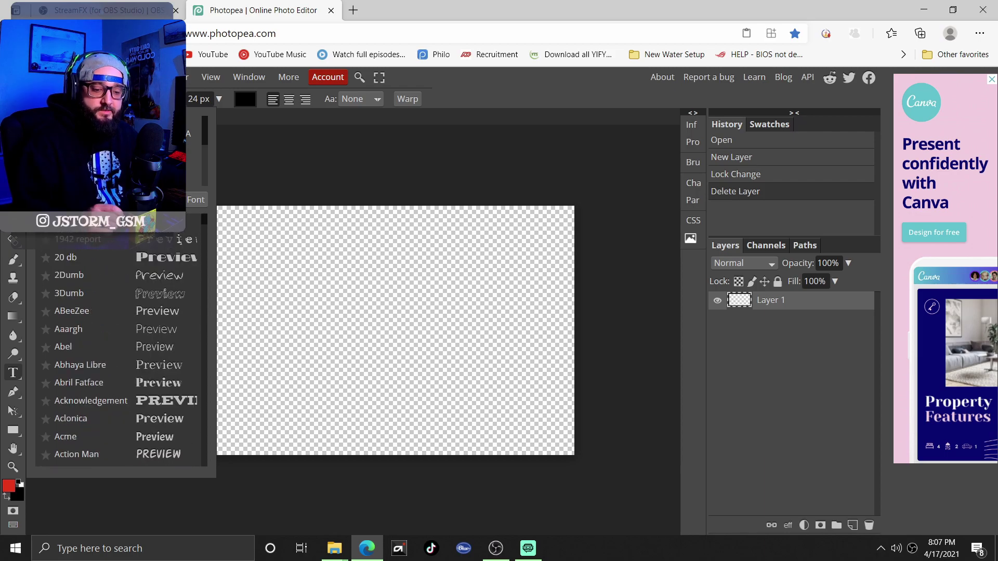
{"action": "type", "text": "sec"}
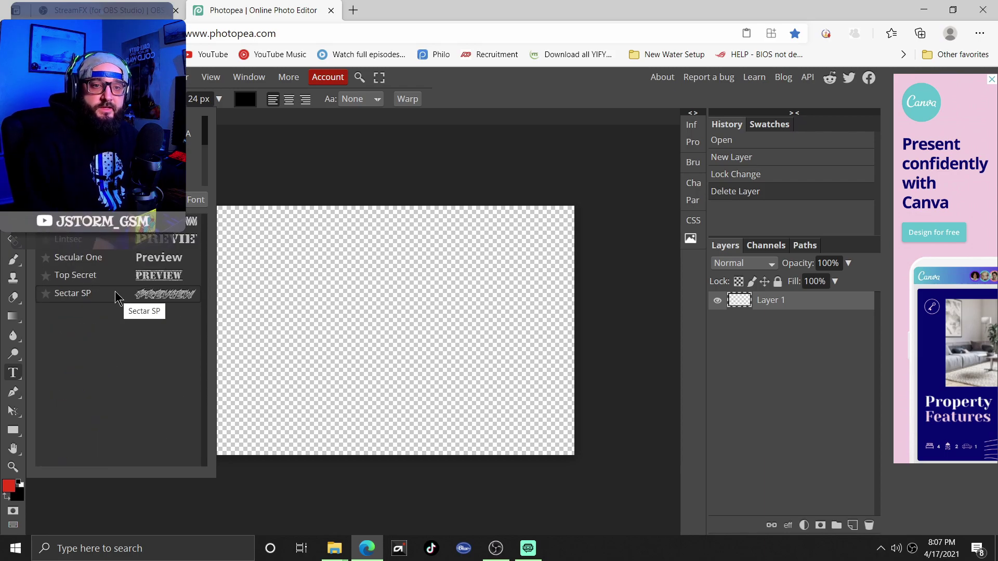
{"action": "left_click", "coordinate": [115, 294]}
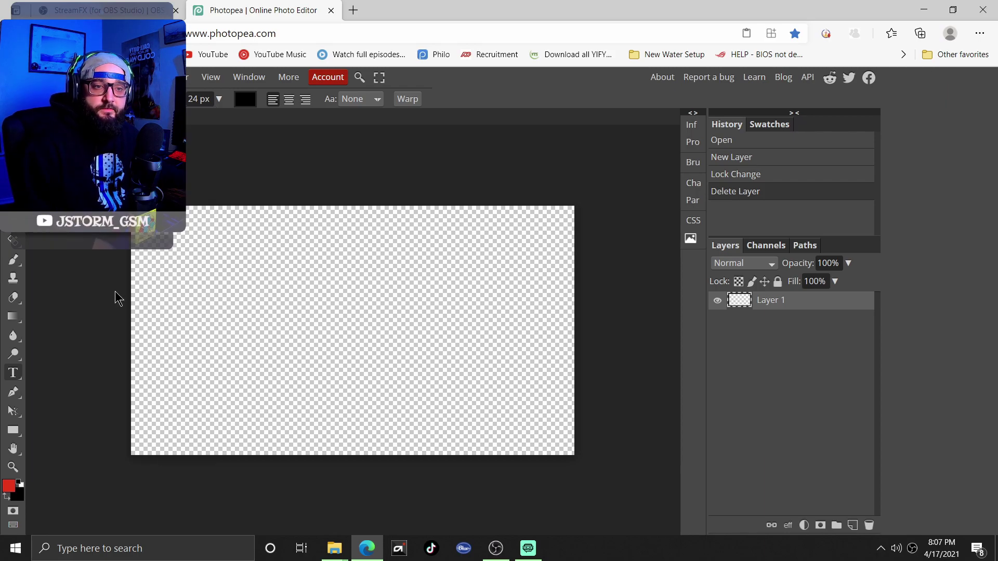
Step: Add the text BE RIGHT BACK on the canvas in a new text layer
{"action": "left_click", "coordinate": [182, 324]}
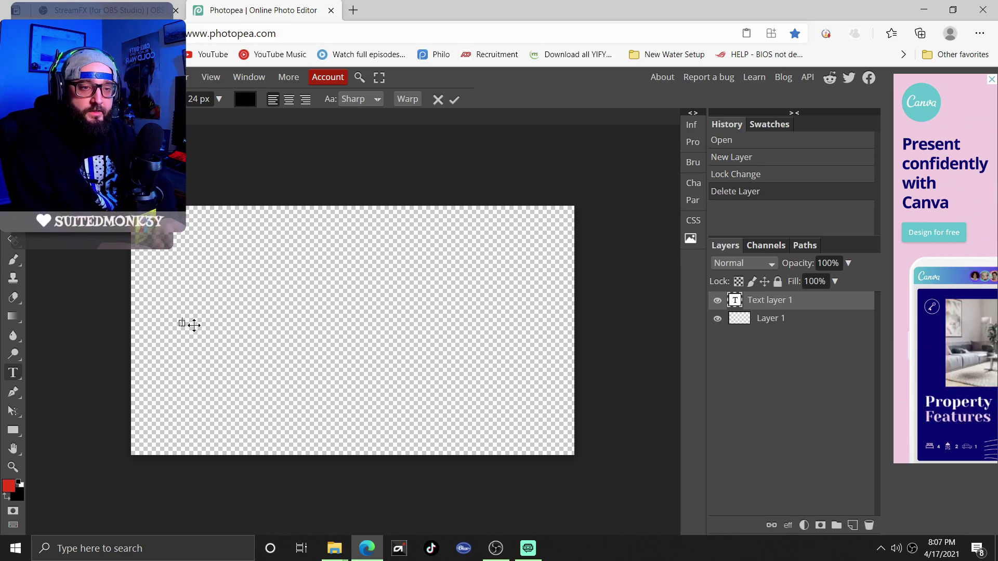
{"action": "type", "text": "test"}
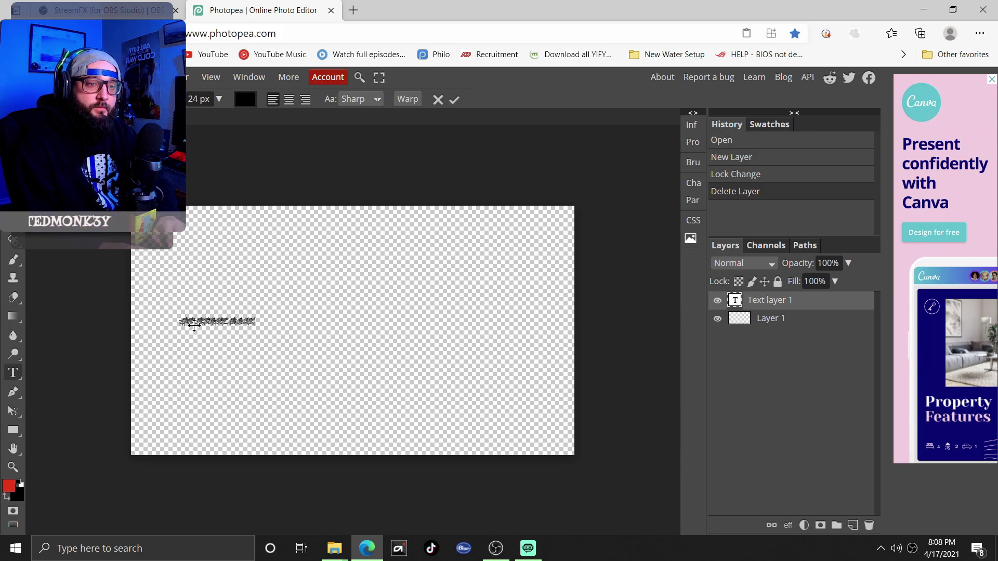
{"action": "key", "text": "ctrl+Return"}
Step: Free Transform the BE RIGHT BACK text to about 949% height, spanning nearly the full canvas width, and centre it horizontally
{"action": "key", "text": "ctrl+t"}
{"action": "left_click_drag", "start_coordinate": [254, 326], "coordinate": [561, 365]}
{"action": "left_click_drag", "start_coordinate": [180, 317], "coordinate": [156, 293]}
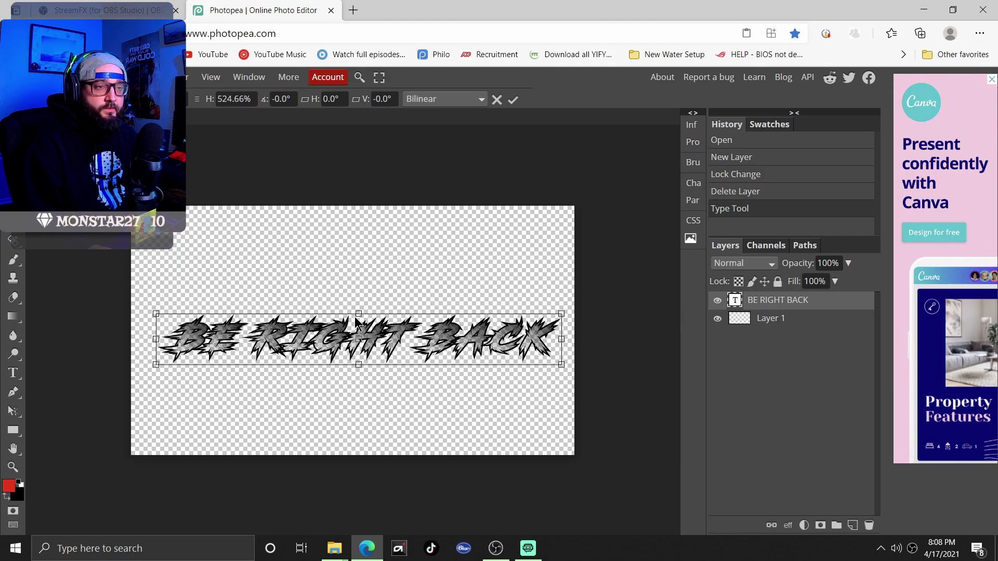
{"action": "left_click_drag", "start_coordinate": [356, 318], "coordinate": [357, 277]}
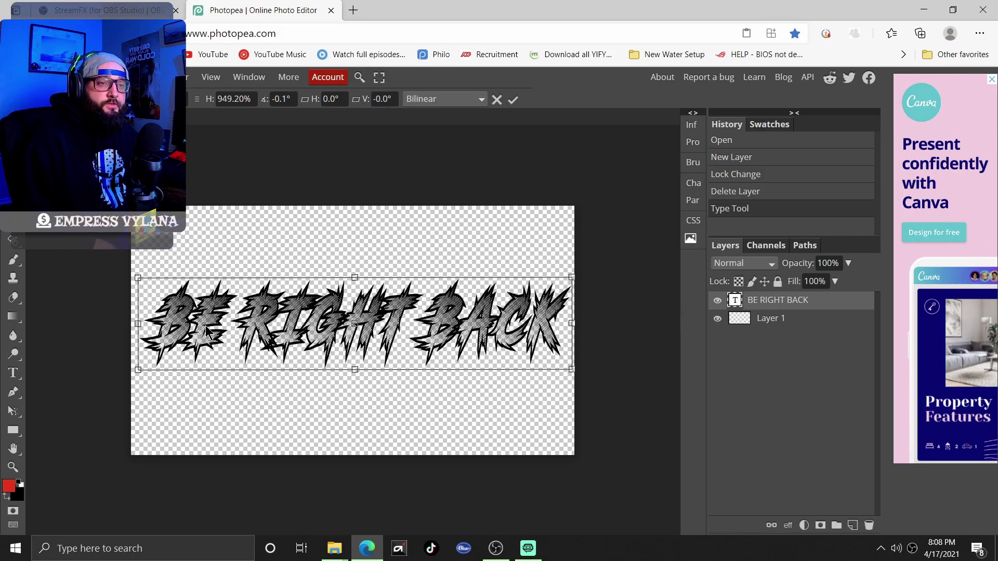
{"action": "left_click_drag", "start_coordinate": [207, 331], "coordinate": [196, 329]}
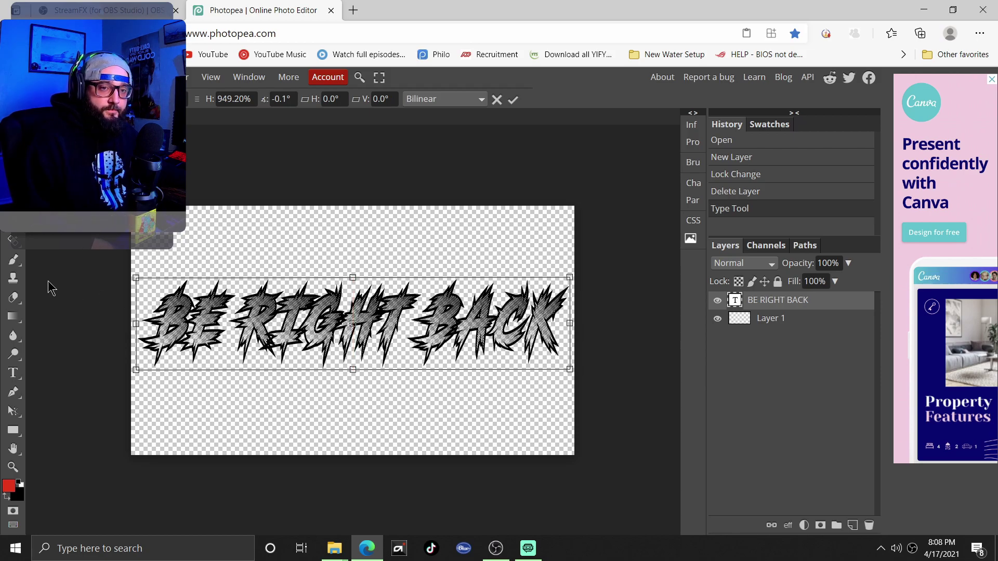
{"action": "key", "text": "Return"}
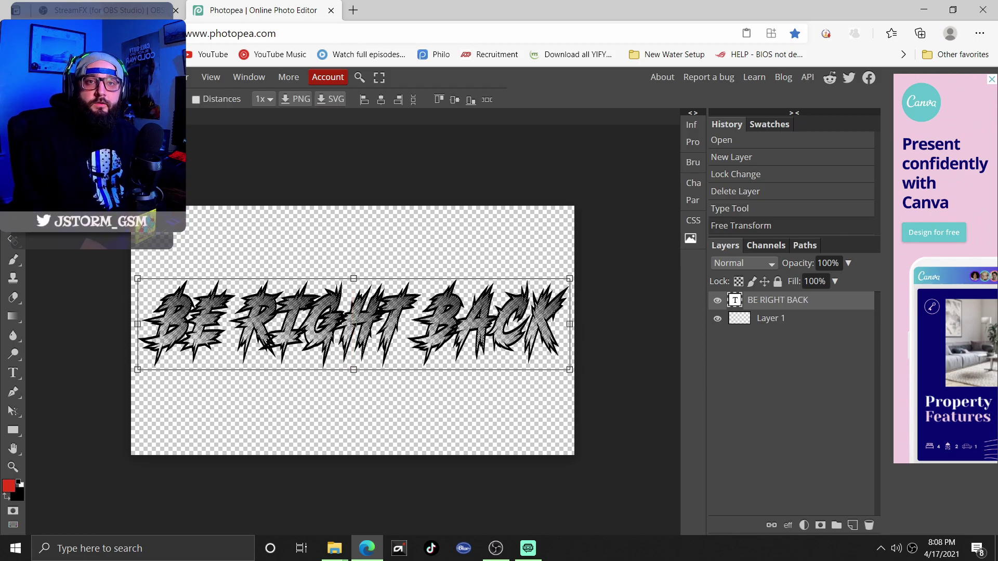
Step: Export the BE RIGHT BACK canvas as a 1280 × 720 PNG at 100% quality
{"action": "left_click", "coordinate": [11, 76]}
{"action": "mouse_move", "coordinate": [64, 265]}
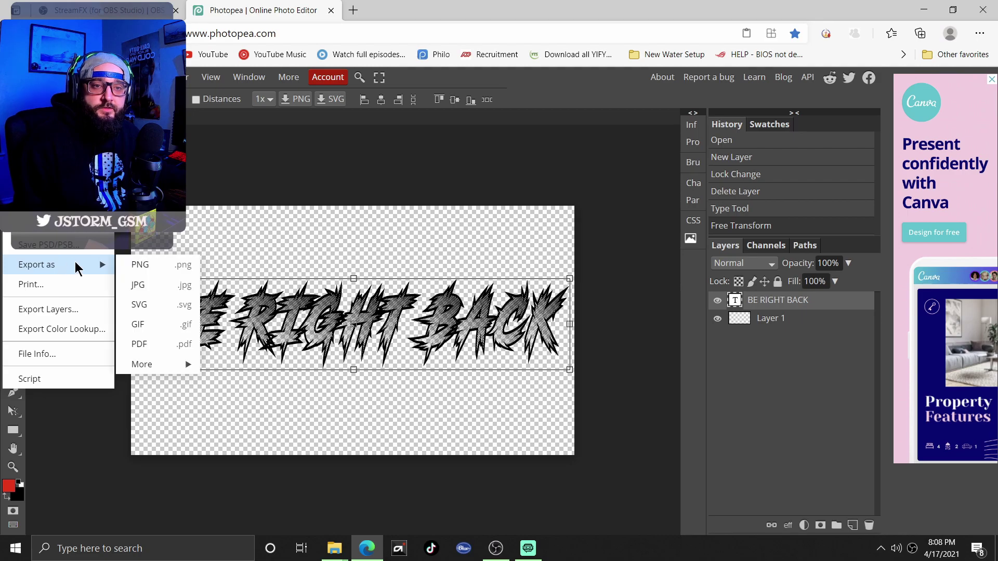
{"action": "left_click", "coordinate": [140, 266]}
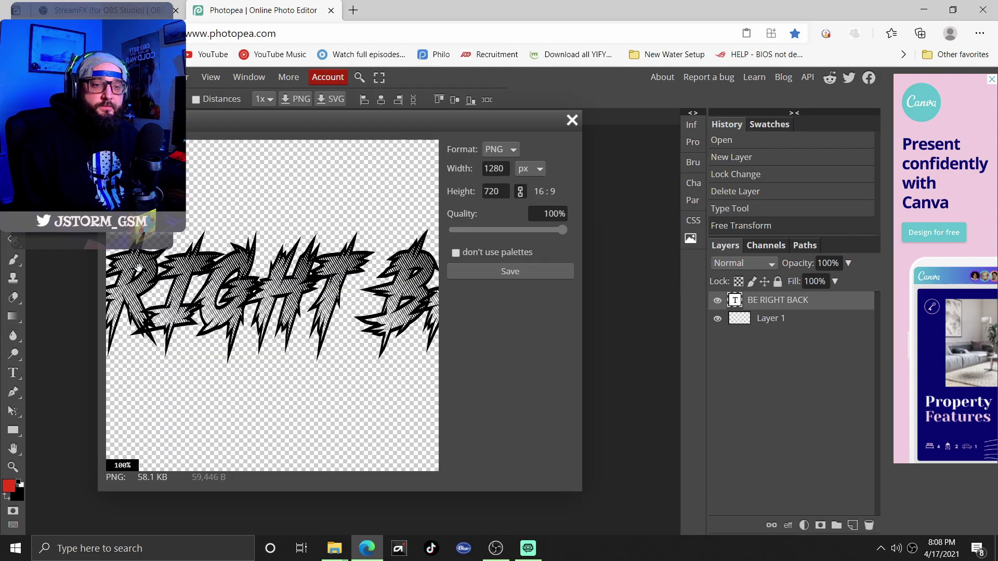
{"action": "left_click", "coordinate": [537, 272]}
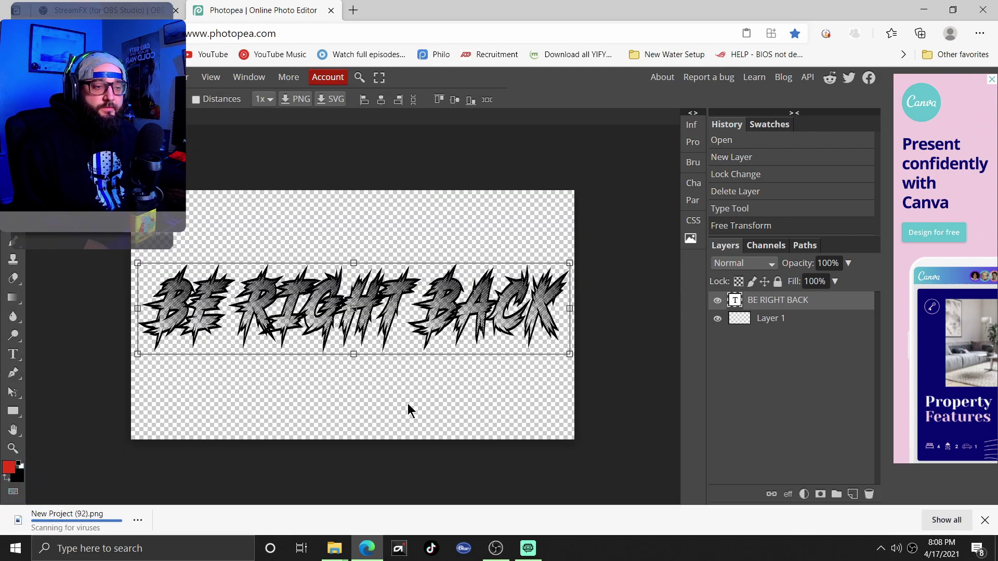
Step: Switch to OBS and add a new Image source to Scene 2 using New Project (92) from the Downloads folder
{"action": "left_click", "coordinate": [496, 549]}
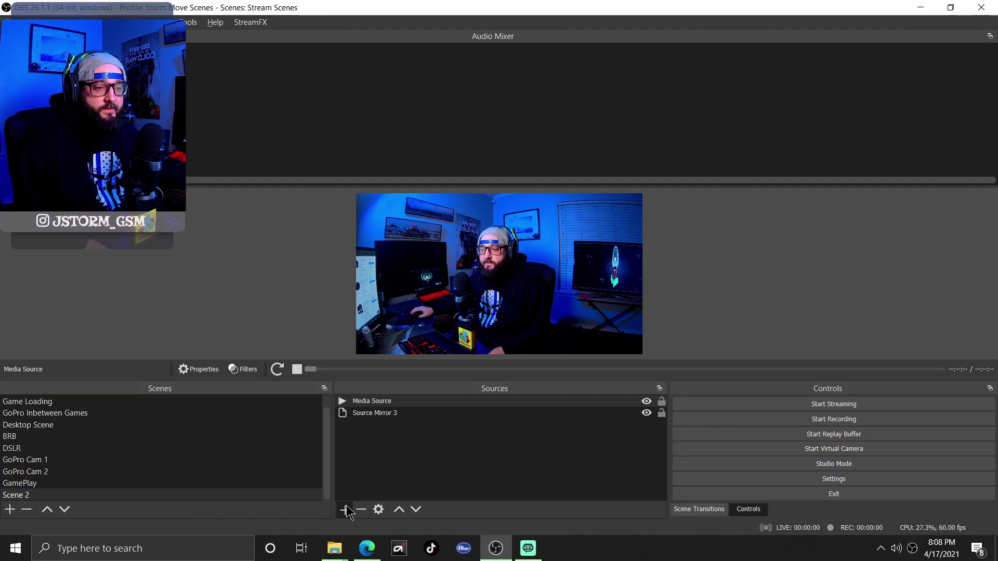
{"action": "left_click", "coordinate": [345, 510]}
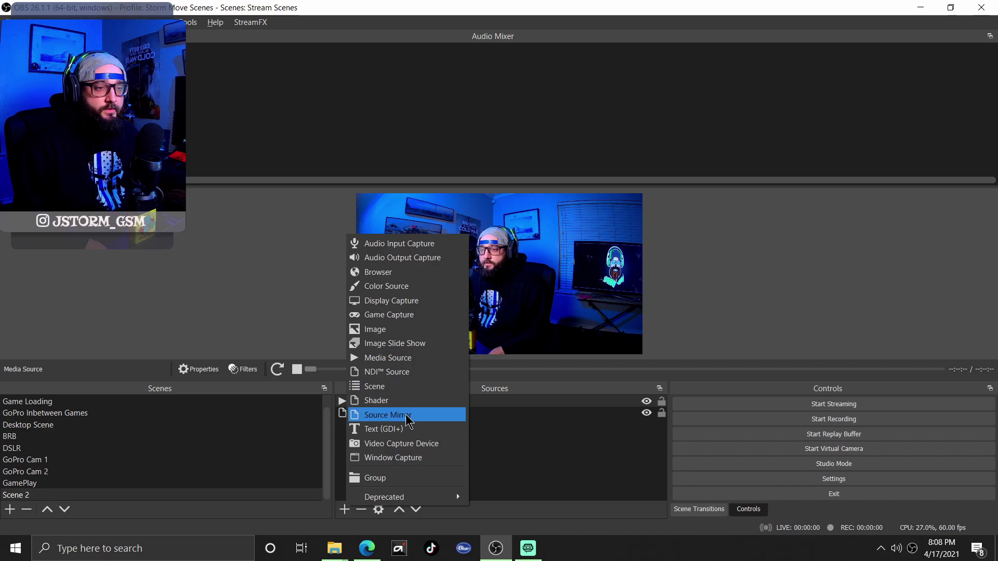
{"action": "left_click", "coordinate": [396, 333]}
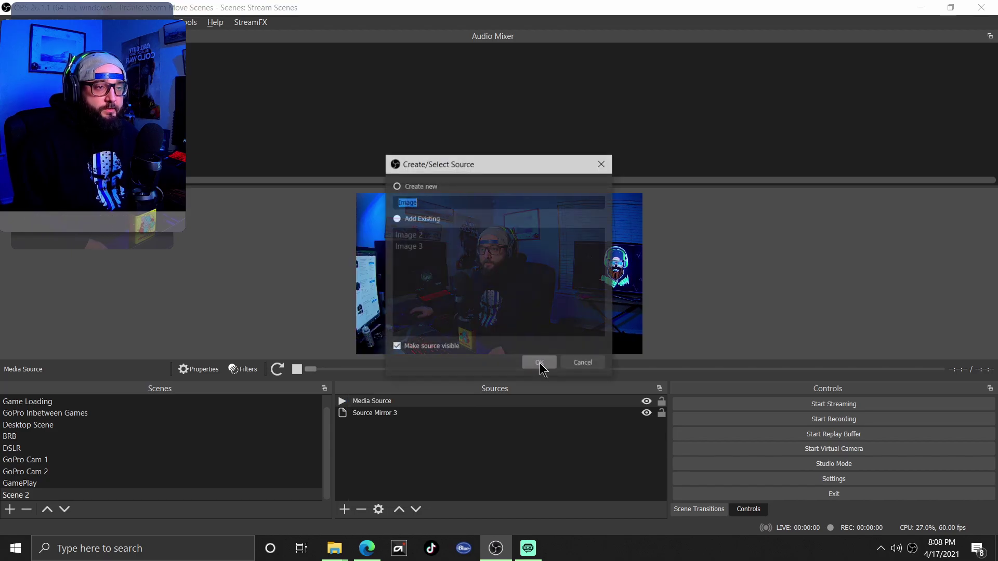
{"action": "left_click", "coordinate": [555, 367]}
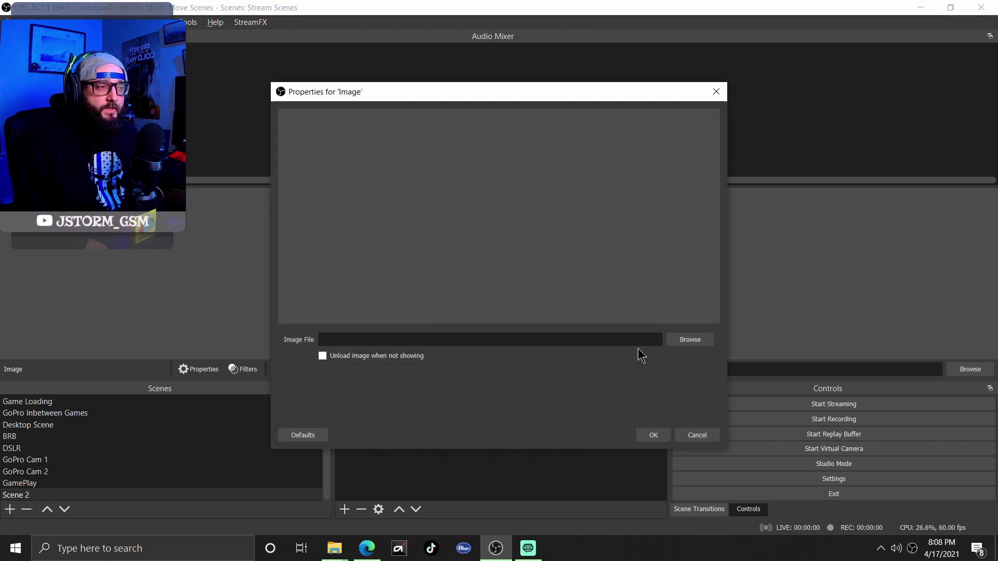
{"action": "left_click", "coordinate": [685, 340]}
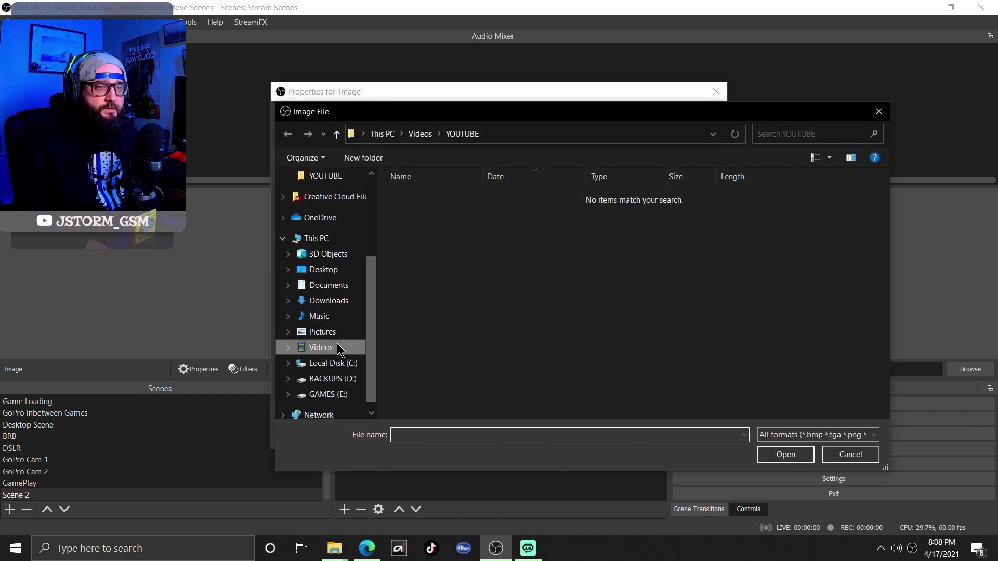
{"action": "left_click", "coordinate": [327, 300]}
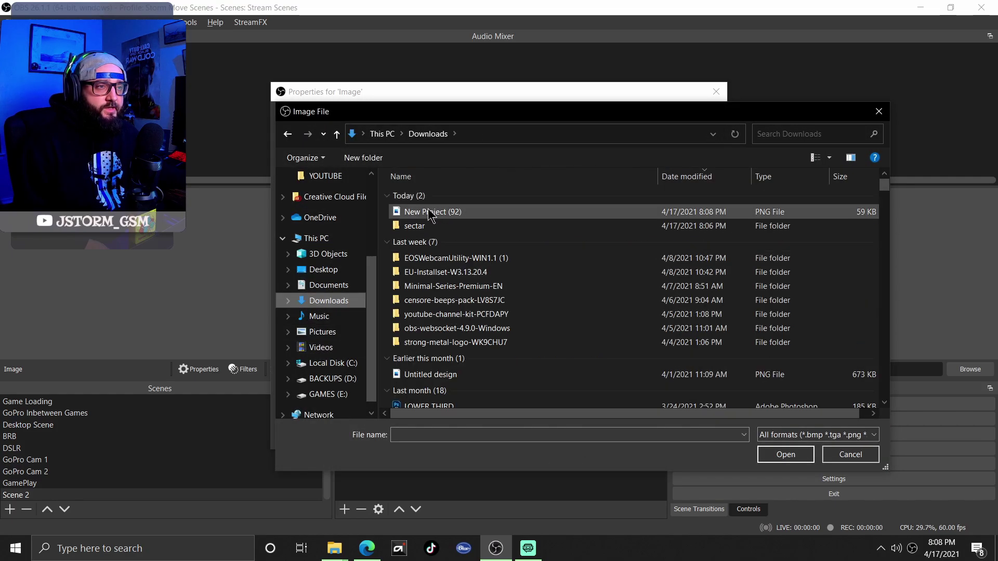
{"action": "left_click", "coordinate": [426, 212]}
{"action": "left_click", "coordinate": [784, 455]}
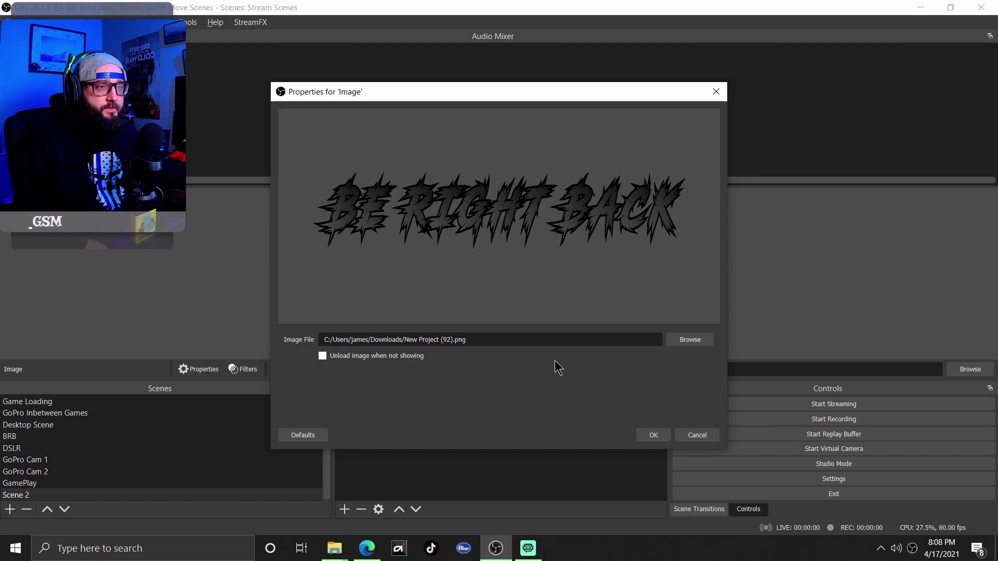
{"action": "left_click", "coordinate": [653, 435]}
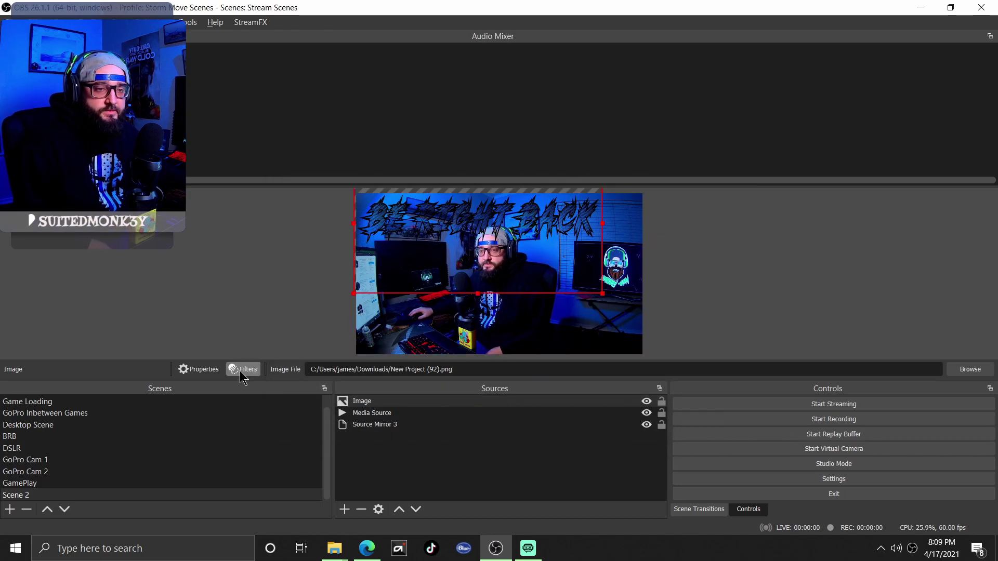
Step: Switch back to Photopea and change the BE RIGHT BACK text to a solid-filled font at about 206 px, spanning nearly the full canvas width
{"action": "left_click", "coordinate": [496, 550]}
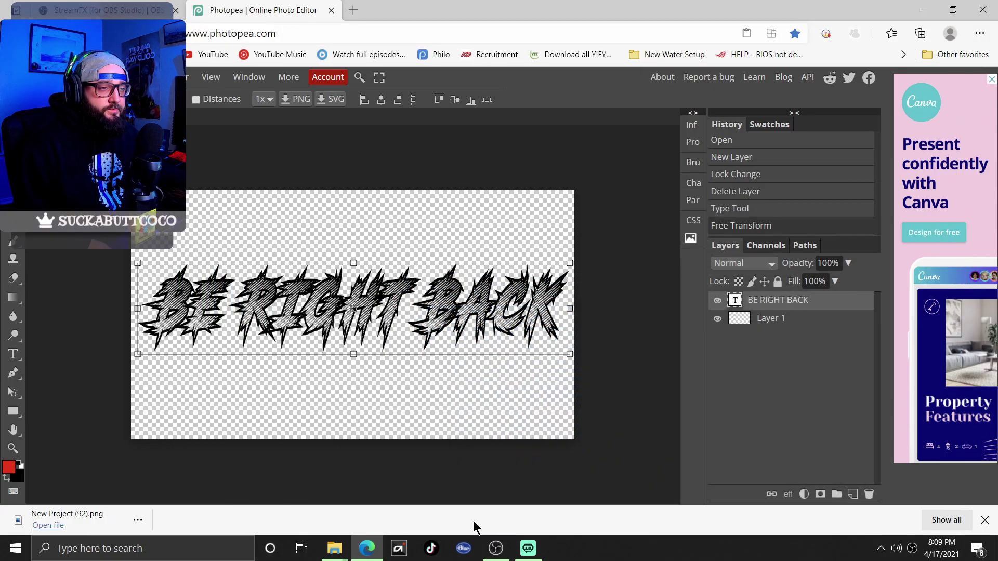
{"action": "double_click", "coordinate": [322, 345]}
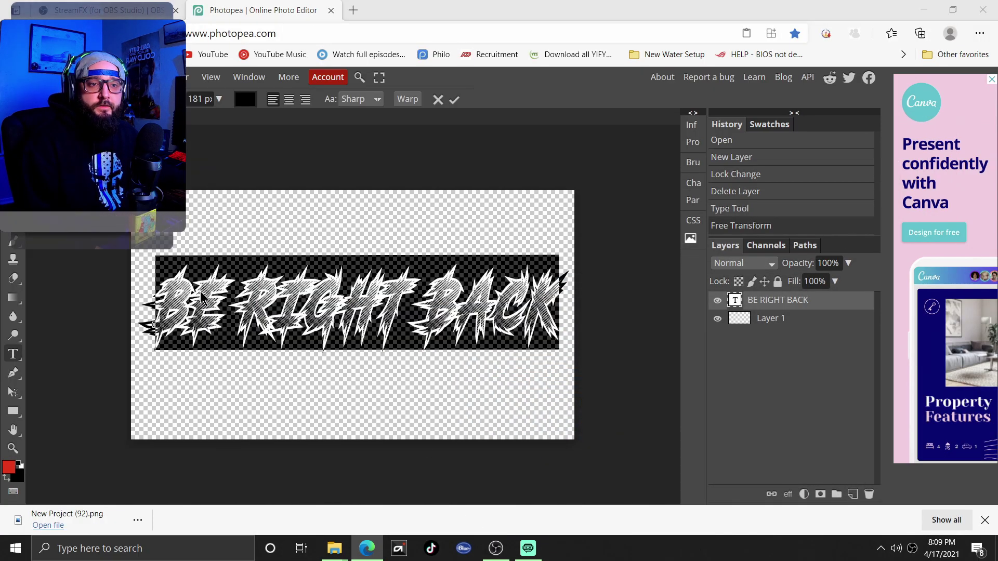
{"action": "key", "text": "ctrl+o"}
{"action": "left_click", "coordinate": [528, 352]}
{"action": "key", "text": "ctrl+Return"}
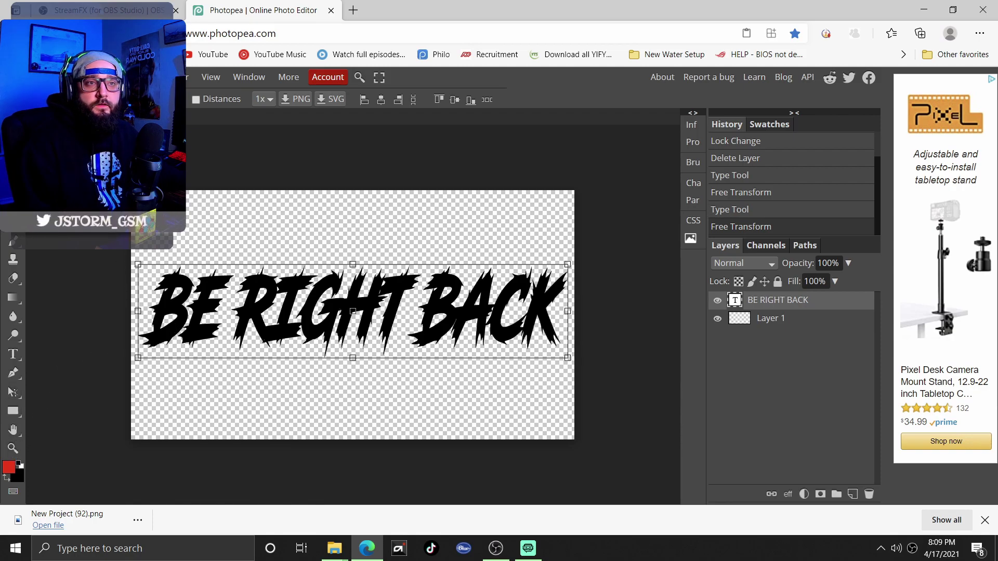
Step: Select all of the BE RIGHT BACK text with the Type tool and set its colour to bright red
{"action": "left_click", "coordinate": [22, 351]}
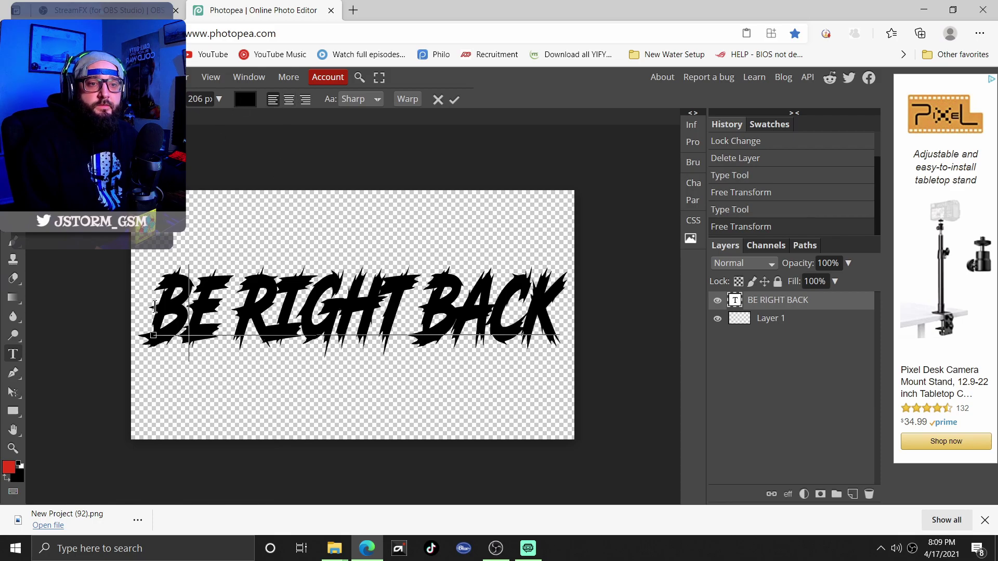
{"action": "left_click_drag", "start_coordinate": [155, 307], "coordinate": [553, 319]}
{"action": "left_click", "coordinate": [245, 100]}
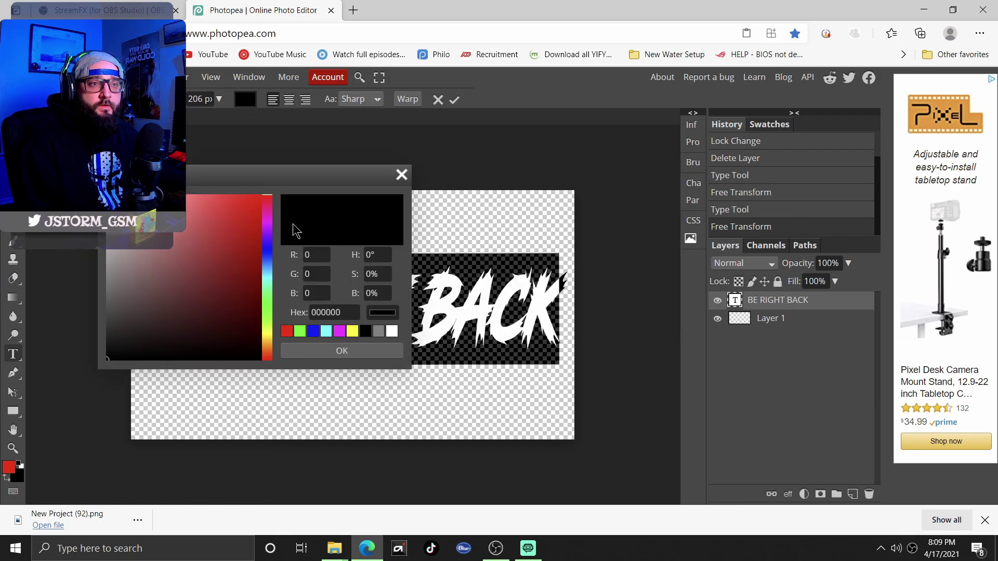
{"action": "left_click_drag", "start_coordinate": [254, 230], "coordinate": [280, 182]}
{"action": "left_click", "coordinate": [338, 354]}
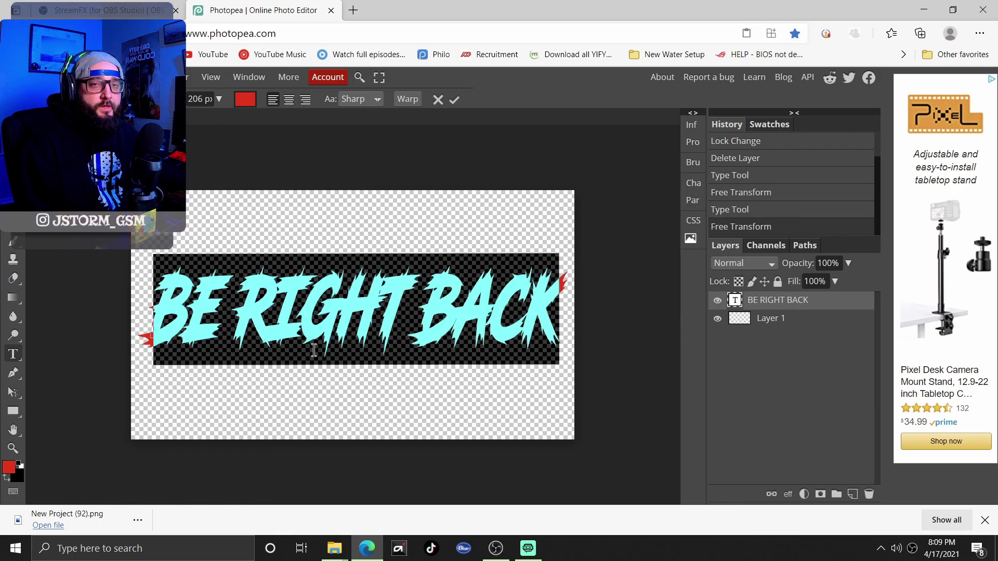
Step: Export the red version of the BE RIGHT BACK text as a PNG
{"action": "left_click", "coordinate": [14, 77]}
{"action": "mouse_move", "coordinate": [35, 267]}
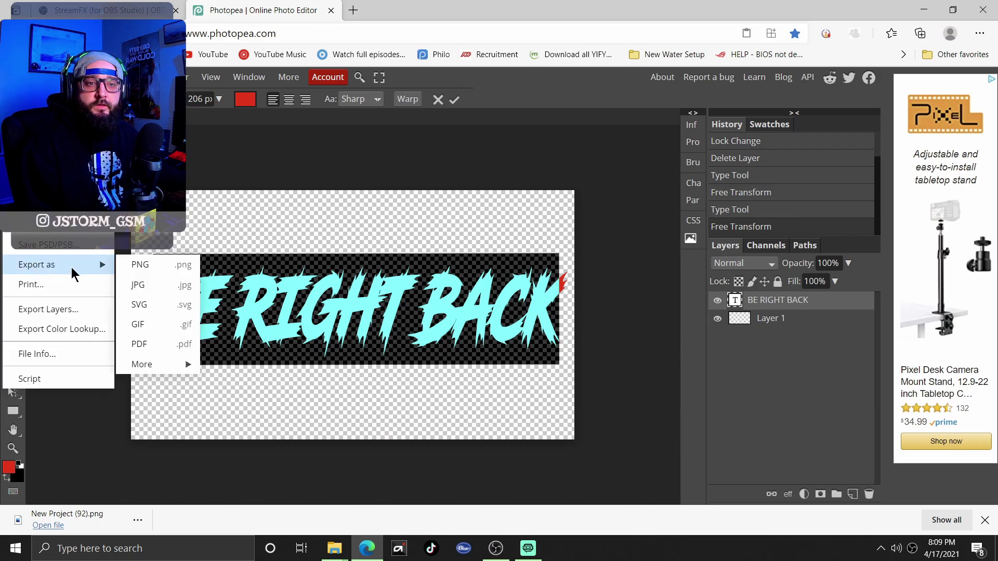
{"action": "left_click", "coordinate": [137, 265]}
{"action": "left_click", "coordinate": [488, 257]}
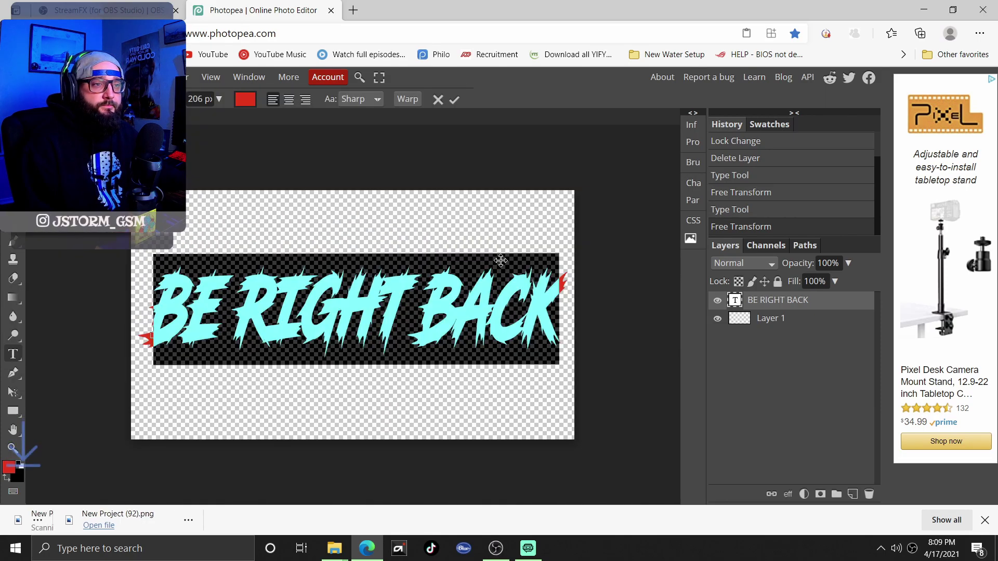
Step: Switch to OBS, replace the Image source's file with New Project (93) from Downloads, and shrink the image very slightly
{"action": "left_click", "coordinate": [496, 549]}
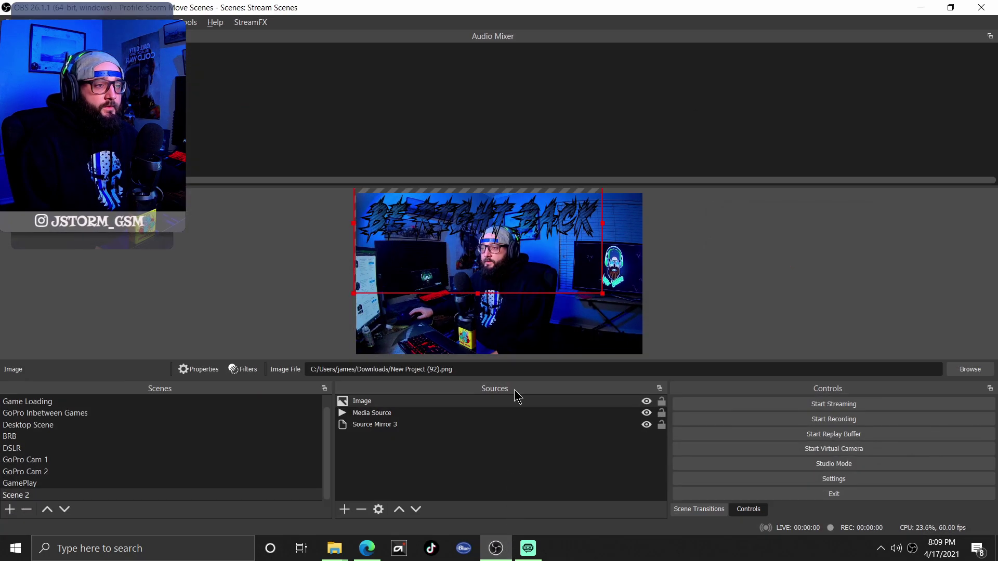
{"action": "double_click", "coordinate": [453, 400]}
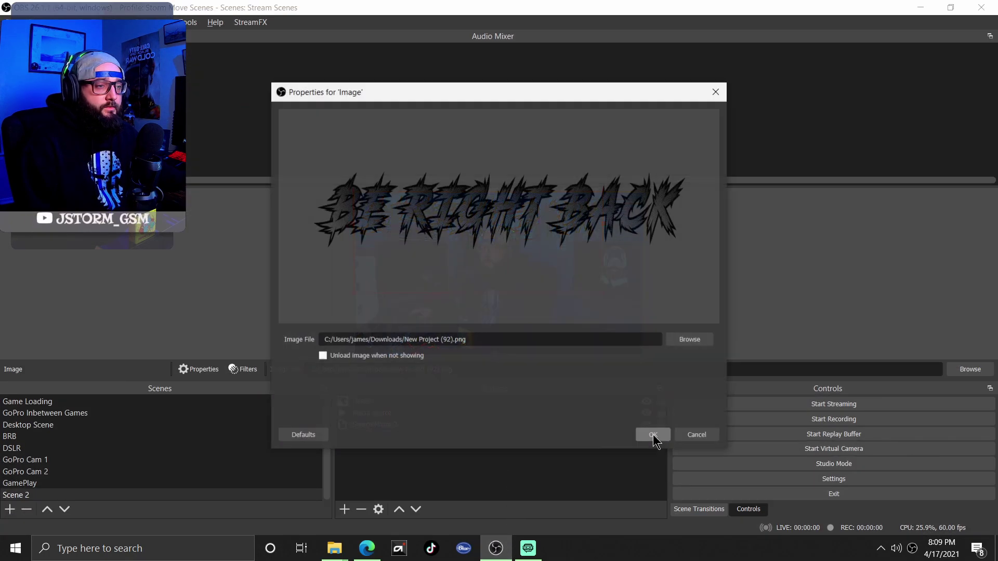
{"action": "left_click", "coordinate": [694, 339]}
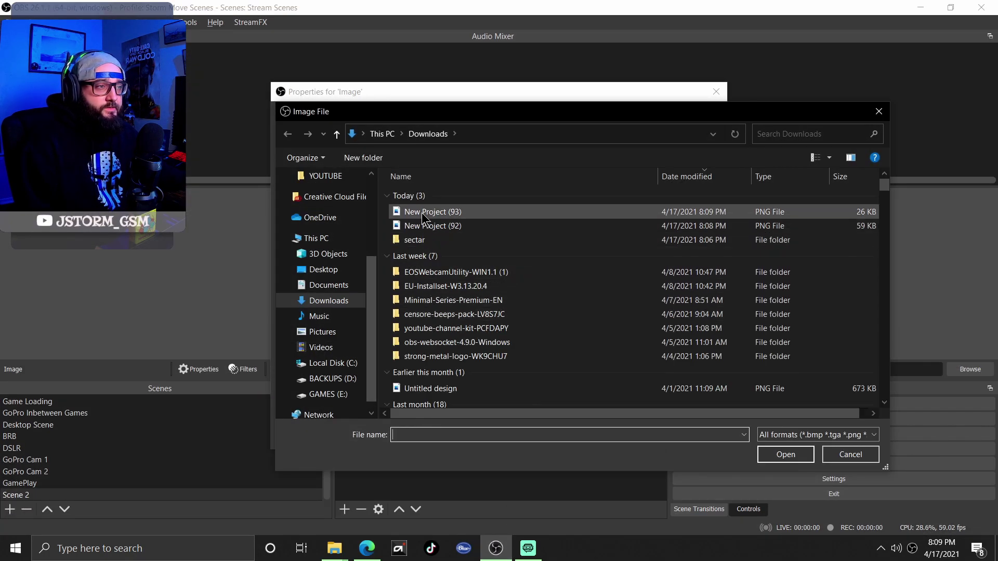
{"action": "left_click", "coordinate": [422, 213]}
{"action": "left_click", "coordinate": [785, 456]}
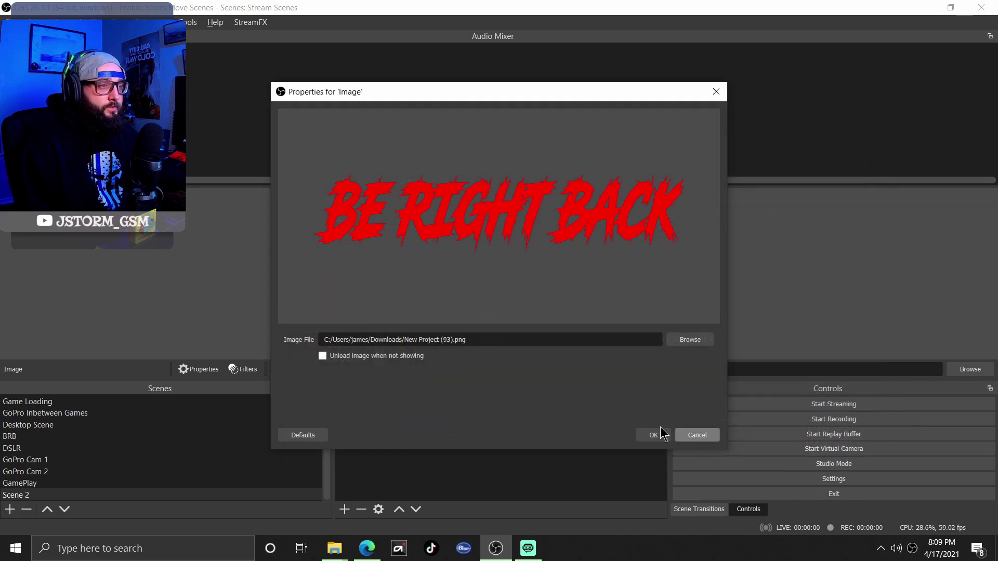
{"action": "left_click", "coordinate": [653, 435]}
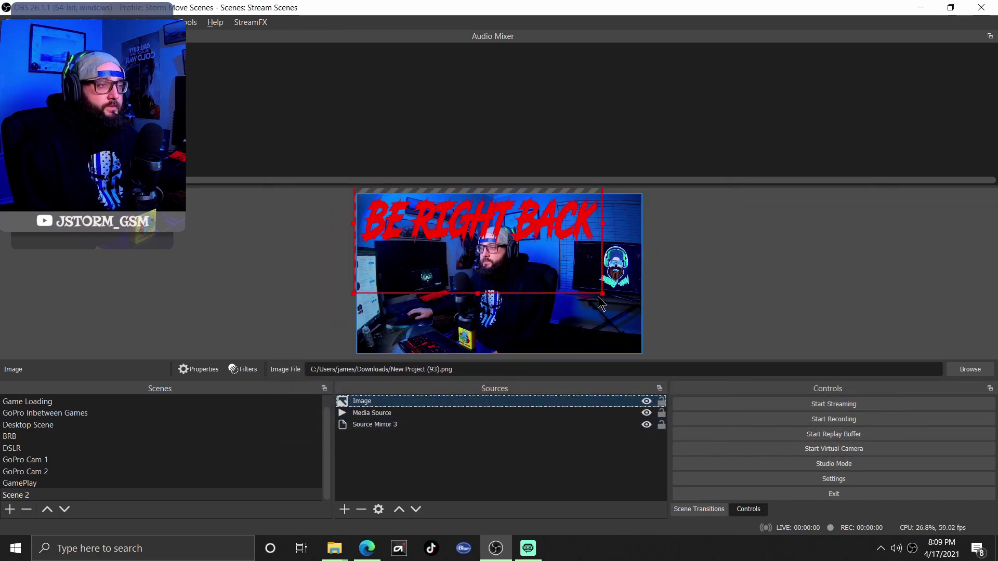
{"action": "left_click_drag", "start_coordinate": [598, 294], "coordinate": [600, 291]}
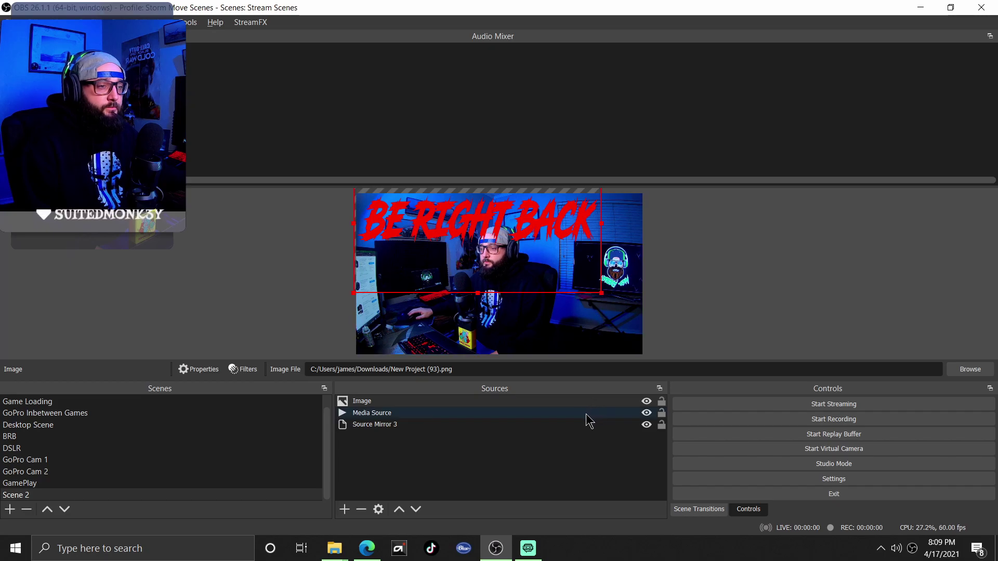
Step: Restart the gameplay clip by confirming the Media Source properties, and move the BE RIGHT BACK image slightly up along the scene's upper edge
{"action": "left_click", "coordinate": [564, 416]}
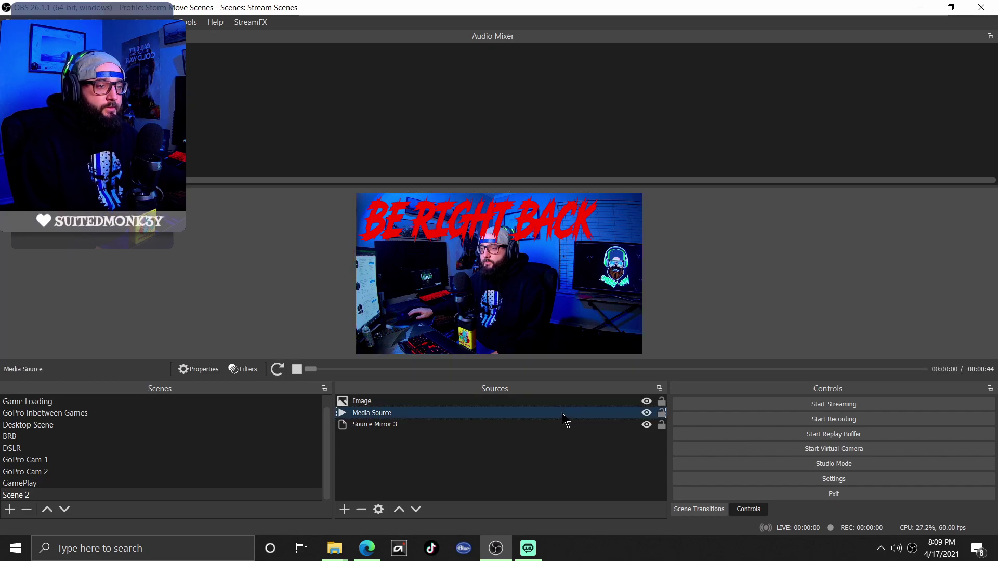
{"action": "right_click", "coordinate": [382, 418]}
{"action": "left_click", "coordinate": [405, 403]}
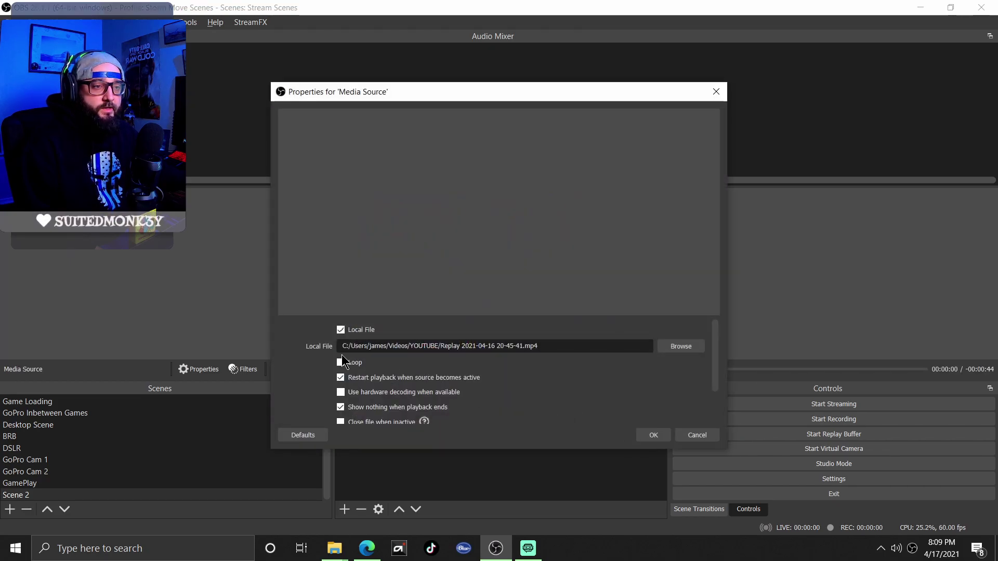
{"action": "left_click", "coordinate": [639, 436]}
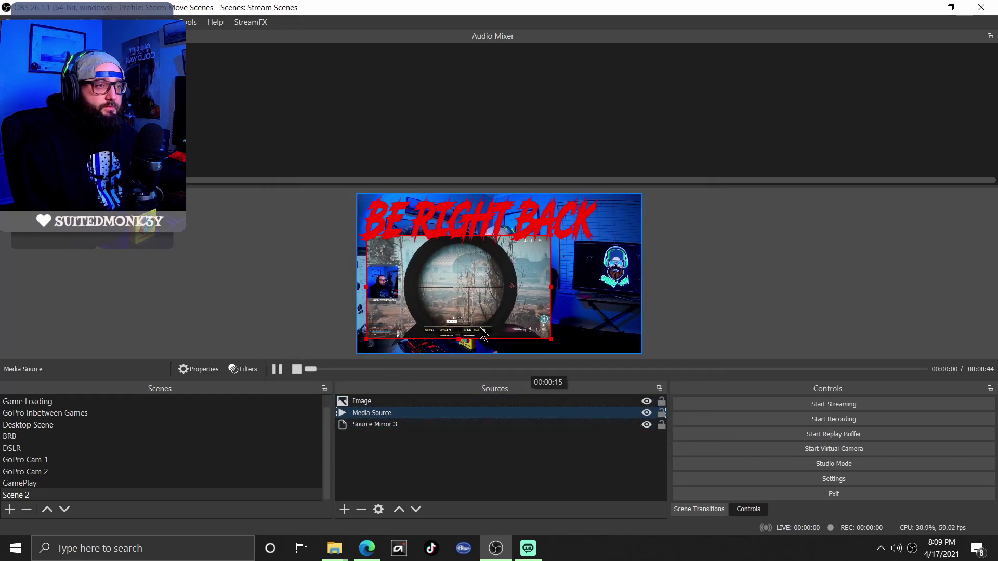
{"action": "left_click_drag", "start_coordinate": [502, 234], "coordinate": [498, 229]}
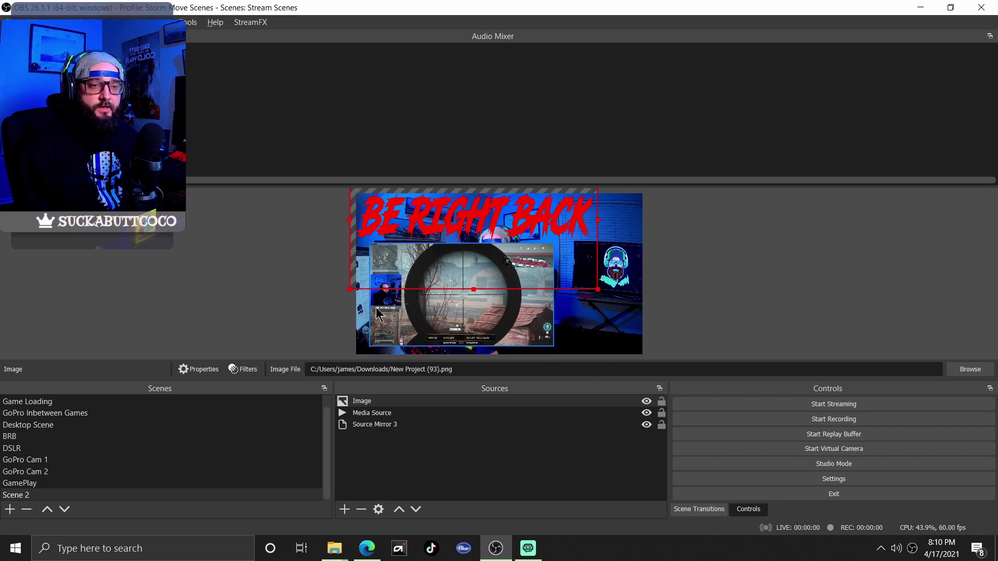
{"action": "left_click", "coordinate": [221, 290]}
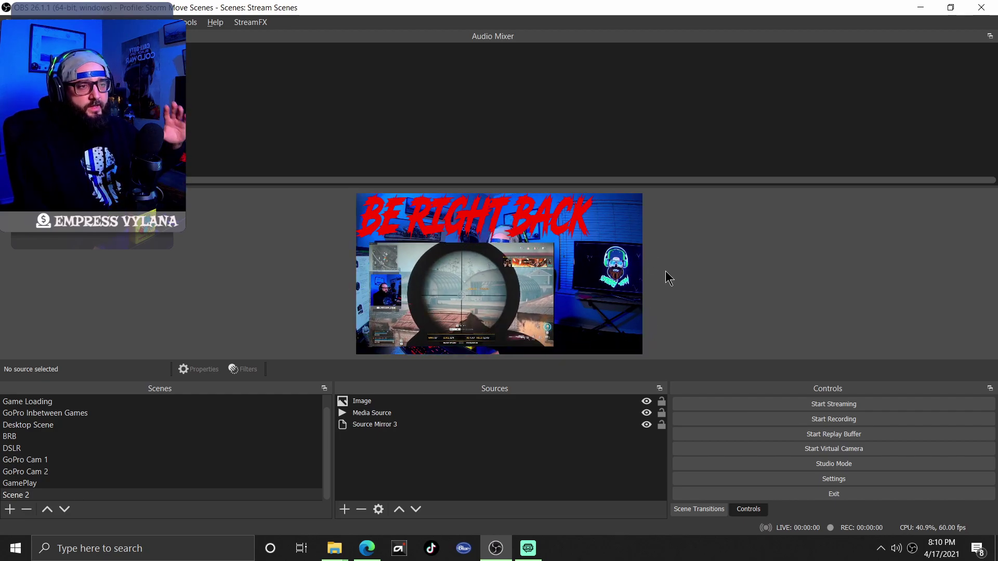
Step: Add a Color Correction effect filter to the Media Source
{"action": "left_click", "coordinate": [364, 413]}
{"action": "right_click", "coordinate": [364, 413]}
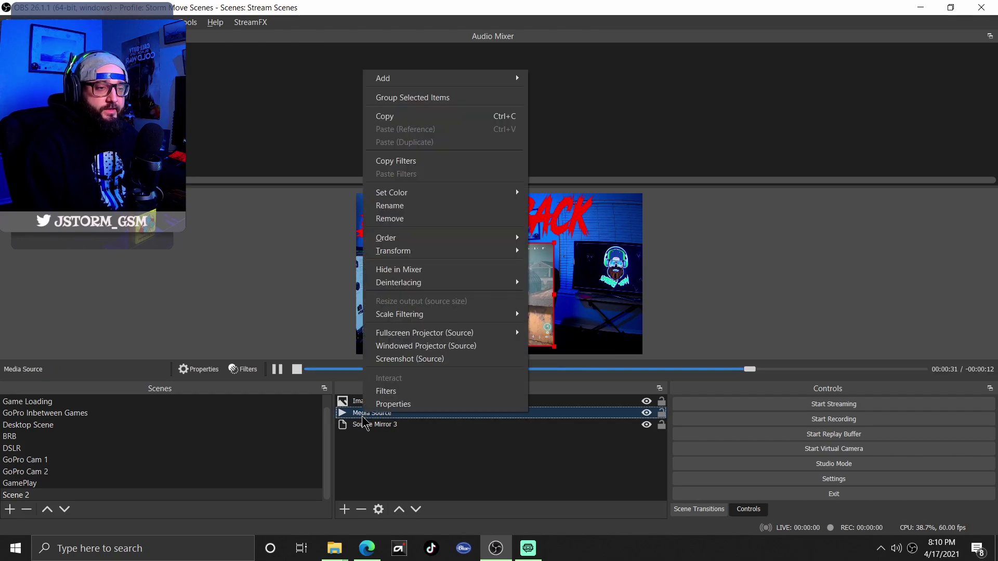
{"action": "left_click", "coordinate": [389, 394]}
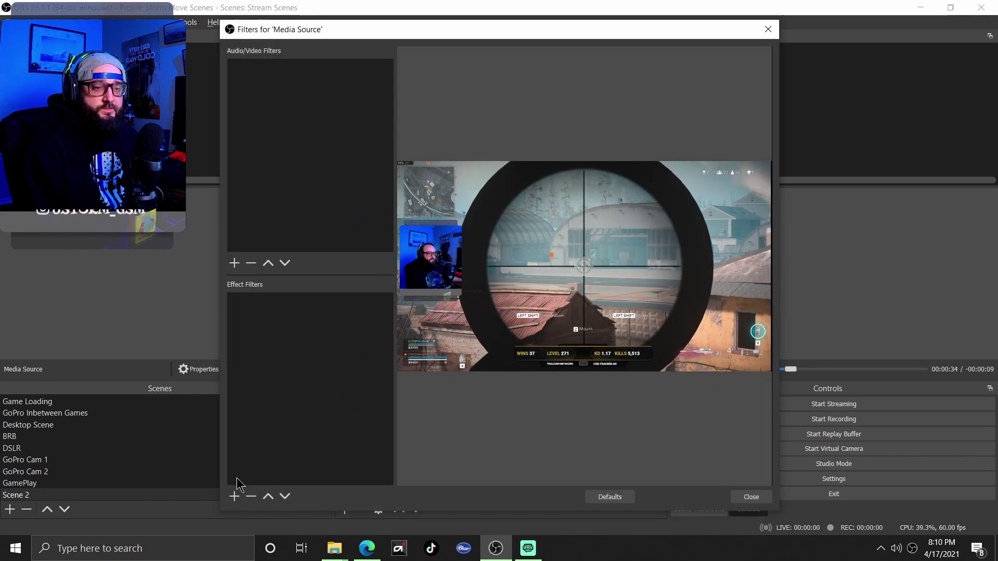
{"action": "left_click", "coordinate": [232, 496]}
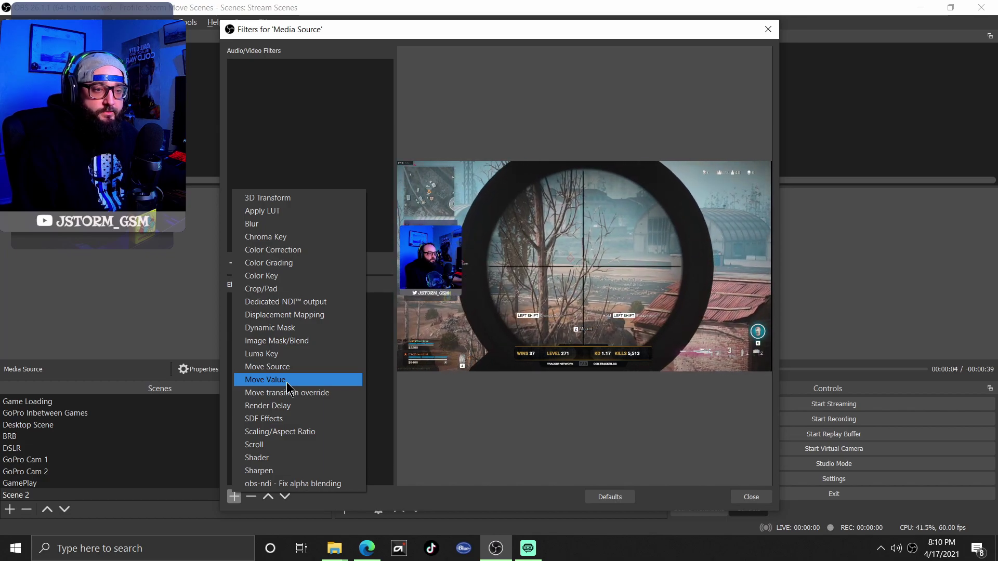
{"action": "left_click", "coordinate": [273, 249]}
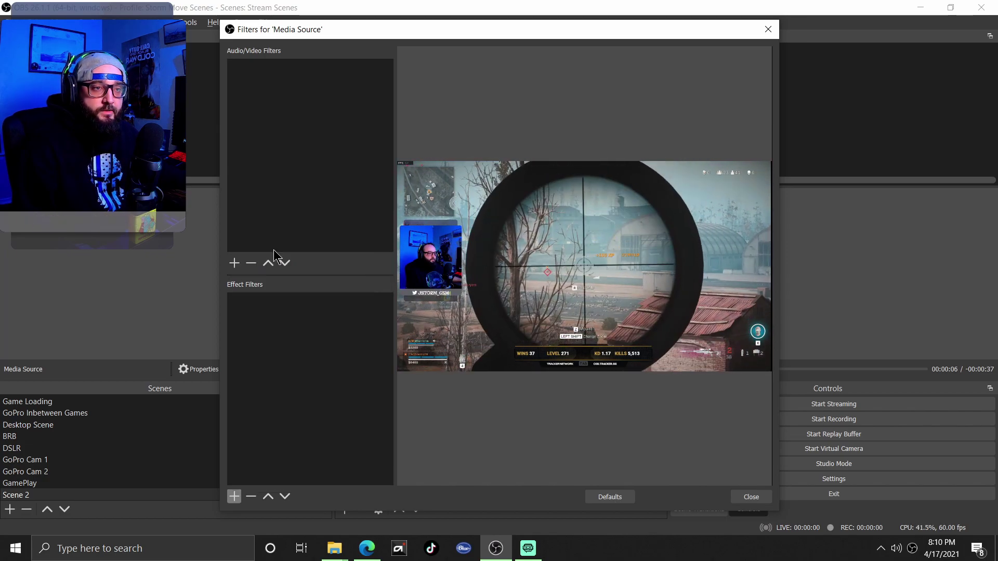
{"action": "left_click", "coordinate": [482, 296]}
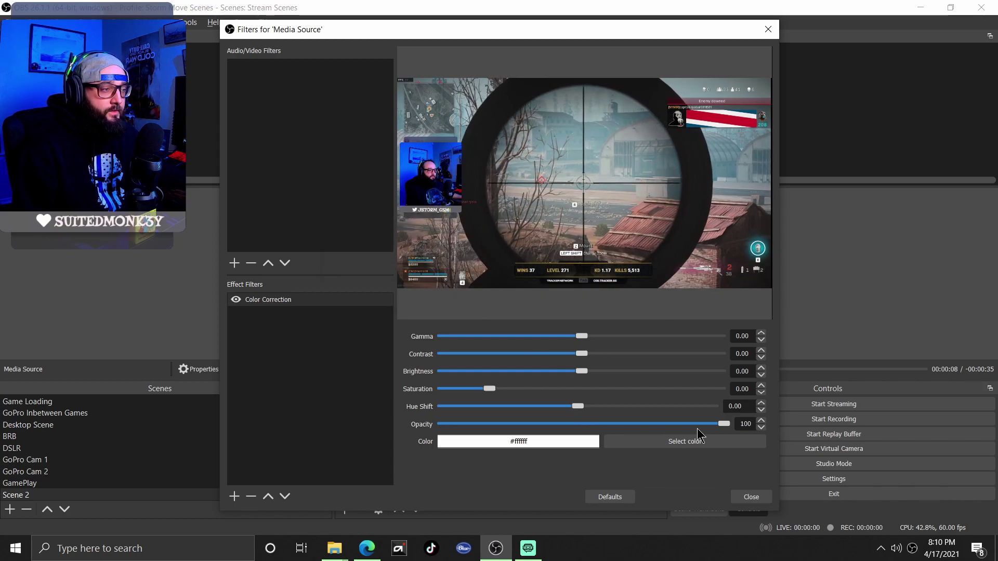
Step: Set the Color Correction opacity to 0 and add two Move Value filters to the Media Source, naming the first TRANSPARENT
{"action": "left_click_drag", "start_coordinate": [731, 425], "coordinate": [402, 424]}
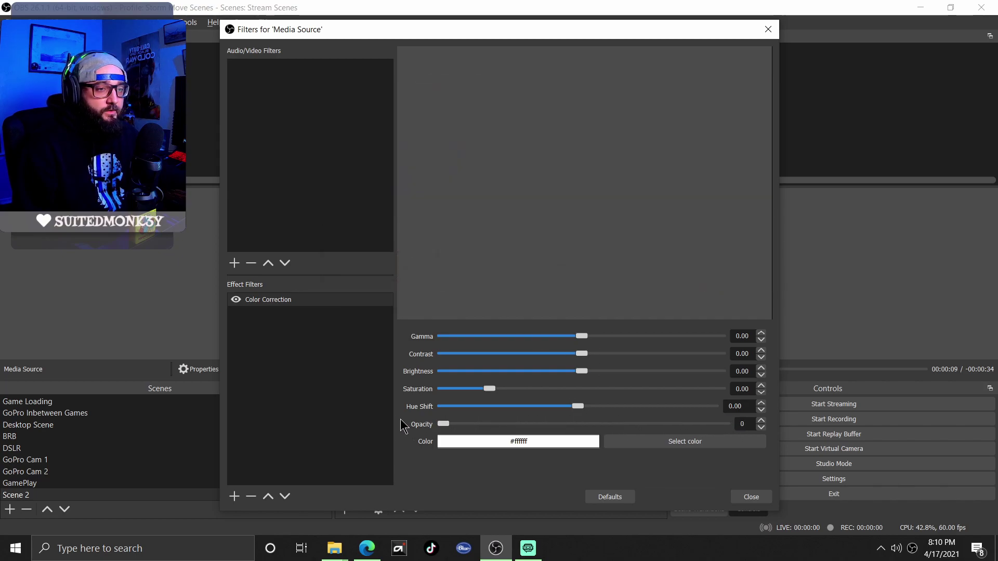
{"action": "left_click", "coordinate": [234, 496]}
{"action": "left_click", "coordinate": [281, 385]}
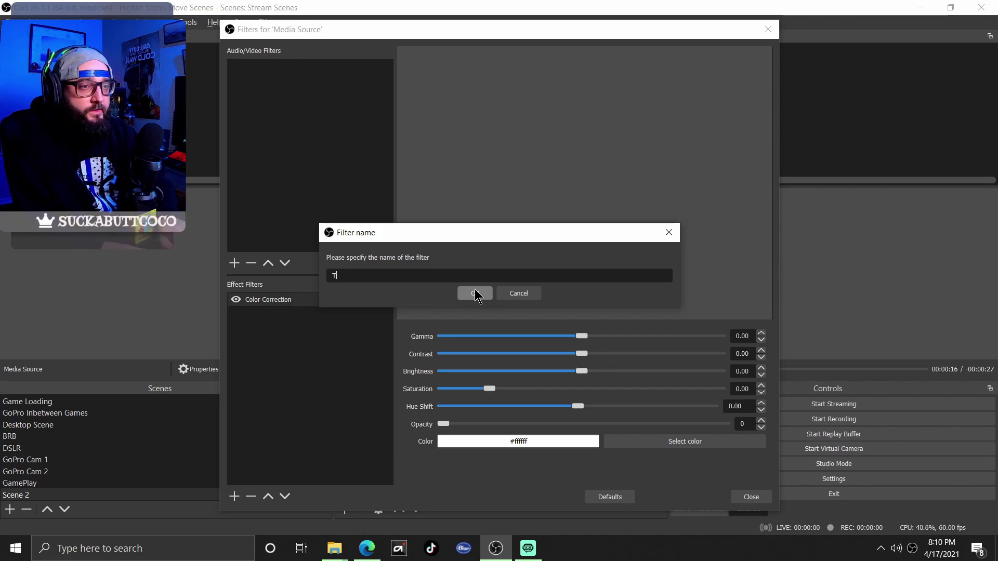
{"action": "left_click", "coordinate": [475, 293]}
{"action": "left_click", "coordinate": [235, 496]}
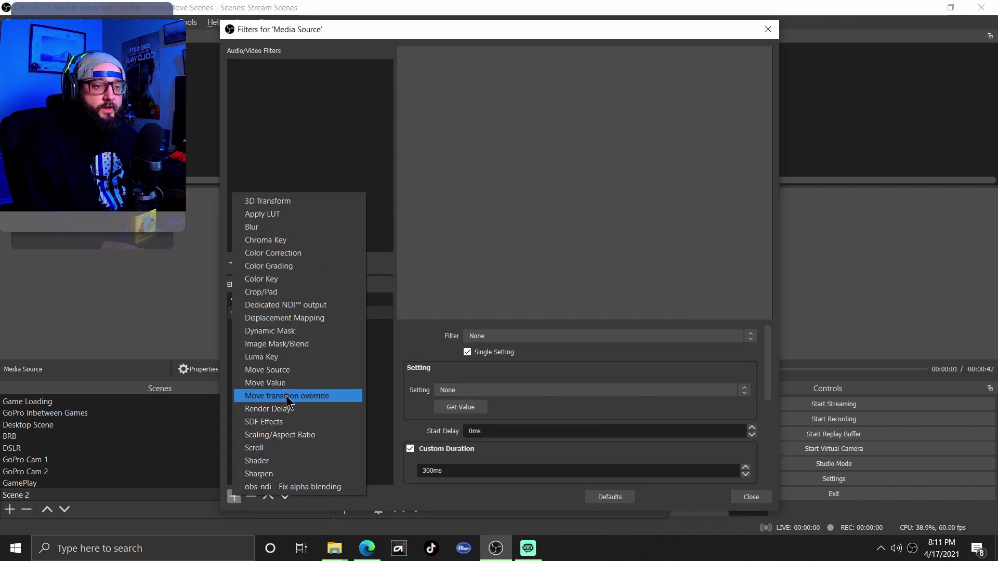
{"action": "left_click", "coordinate": [281, 384]}
{"action": "left_click", "coordinate": [485, 295]}
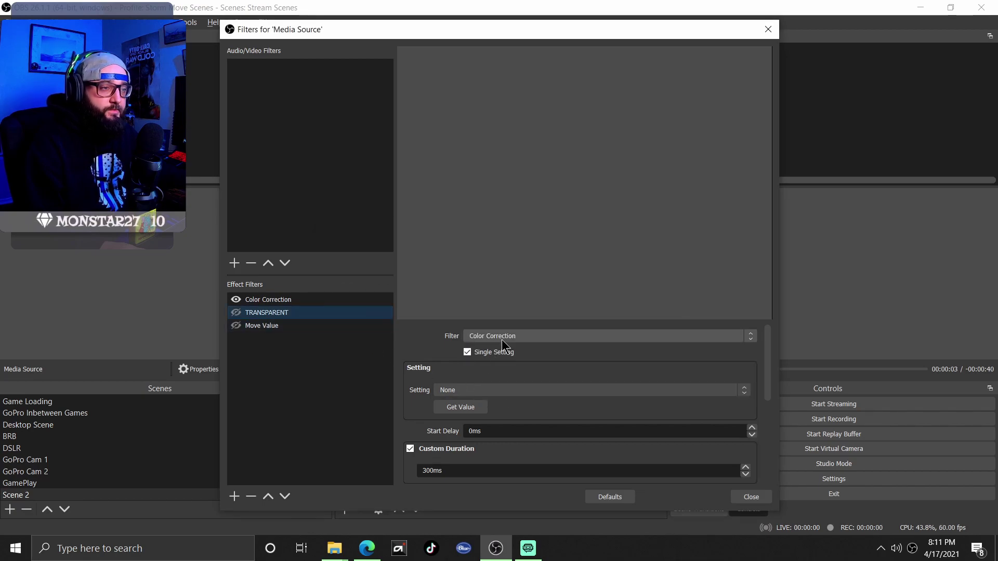
Step: Make the TRANSPARENT filter control the Opacity setting of Color Correction, with the value 0
{"action": "left_click", "coordinate": [503, 337]}
{"action": "left_click", "coordinate": [484, 358]}
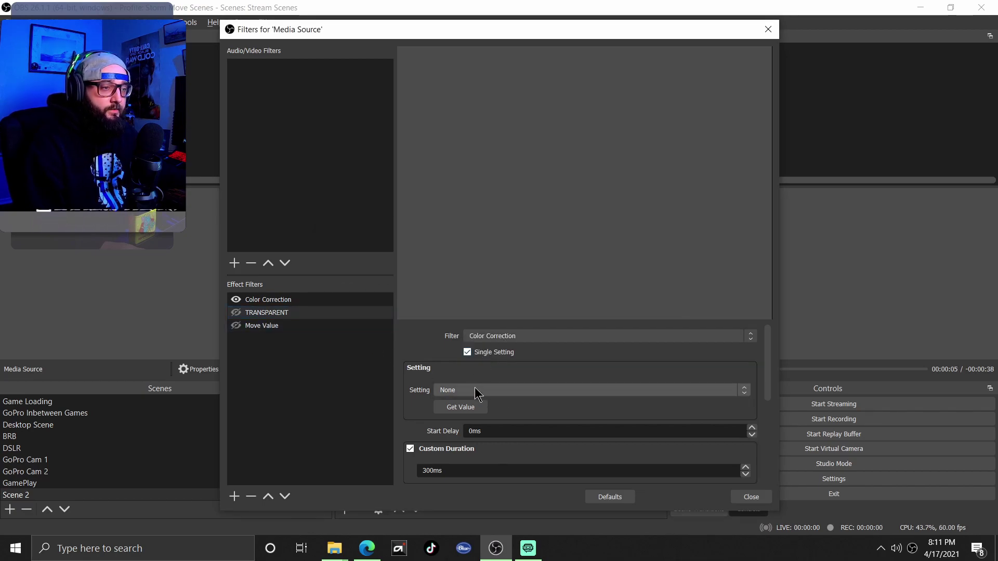
{"action": "left_click", "coordinate": [476, 391]}
{"action": "left_click", "coordinate": [464, 451]}
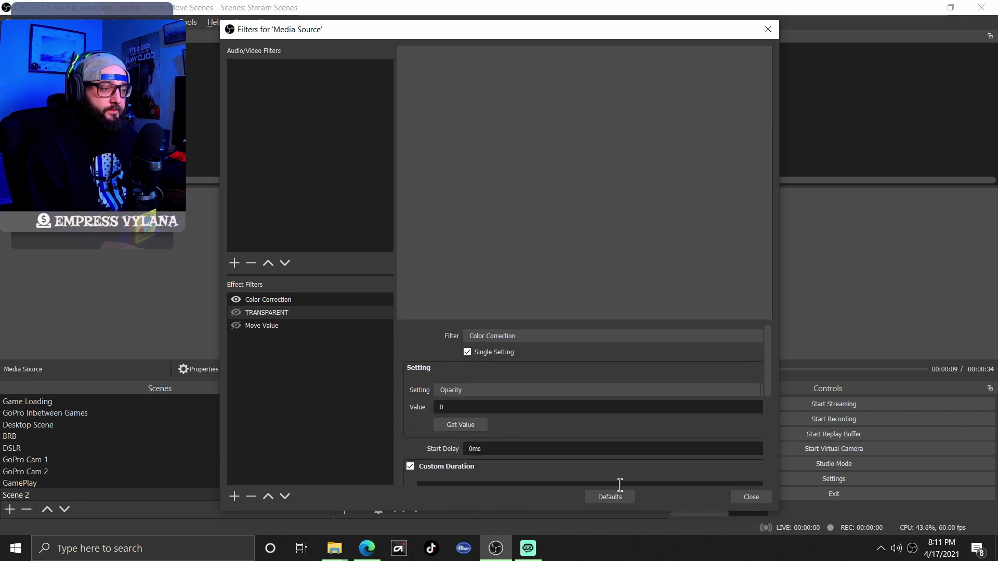
Step: Set the TRANSPARENT filter's start delay and custom duration to 1000 ms each
{"action": "scroll", "coordinate": [428, 388], "scroll_direction": "down", "scroll_amount": 4}
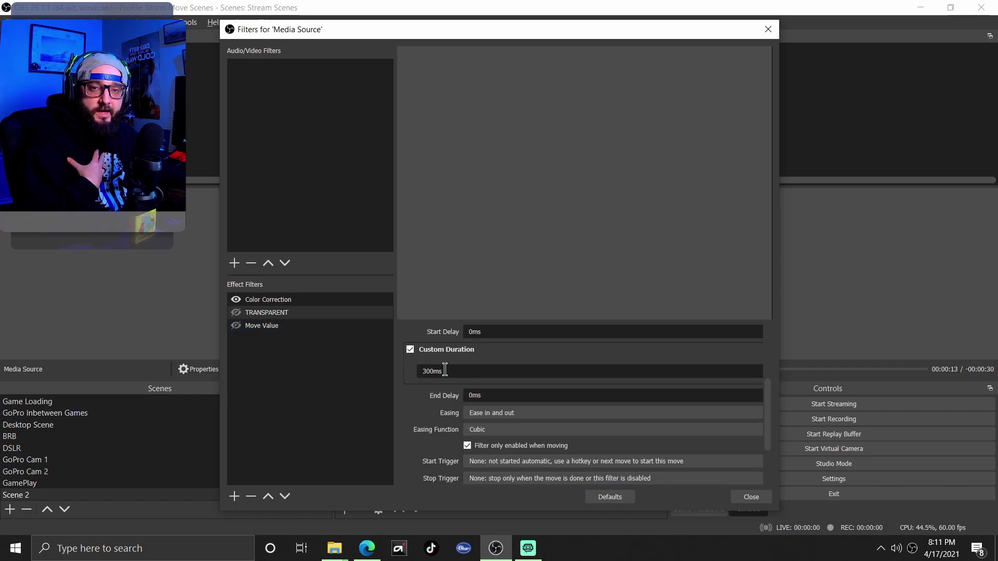
{"action": "left_click_drag", "start_coordinate": [485, 331], "coordinate": [457, 332]}
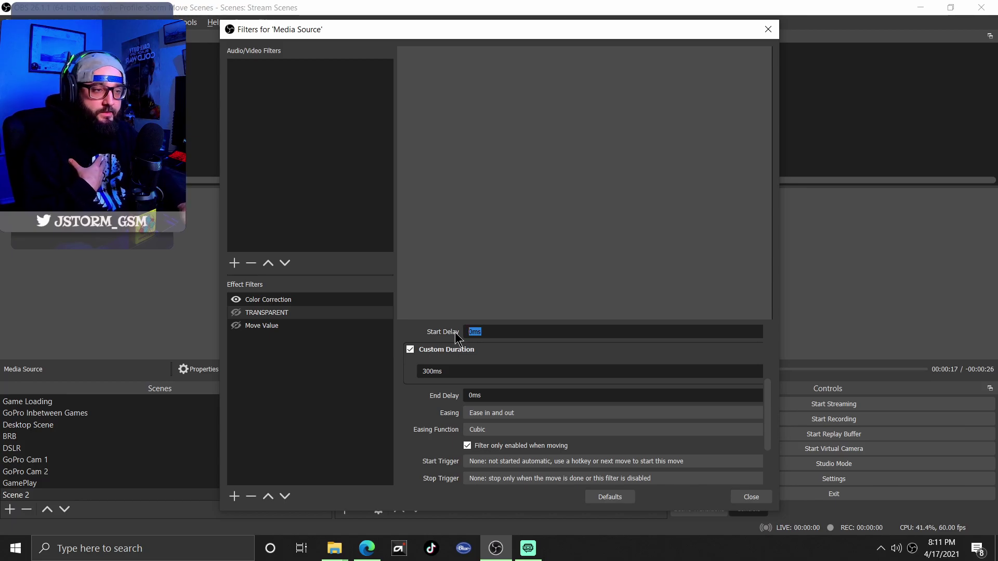
{"action": "type", "text": "1000"}
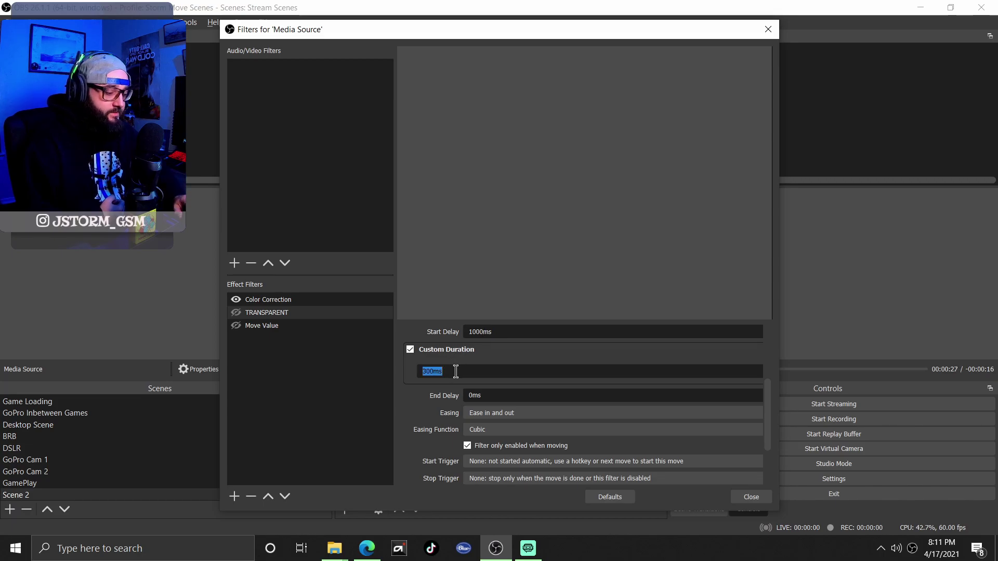
{"action": "type", "text": "100"}
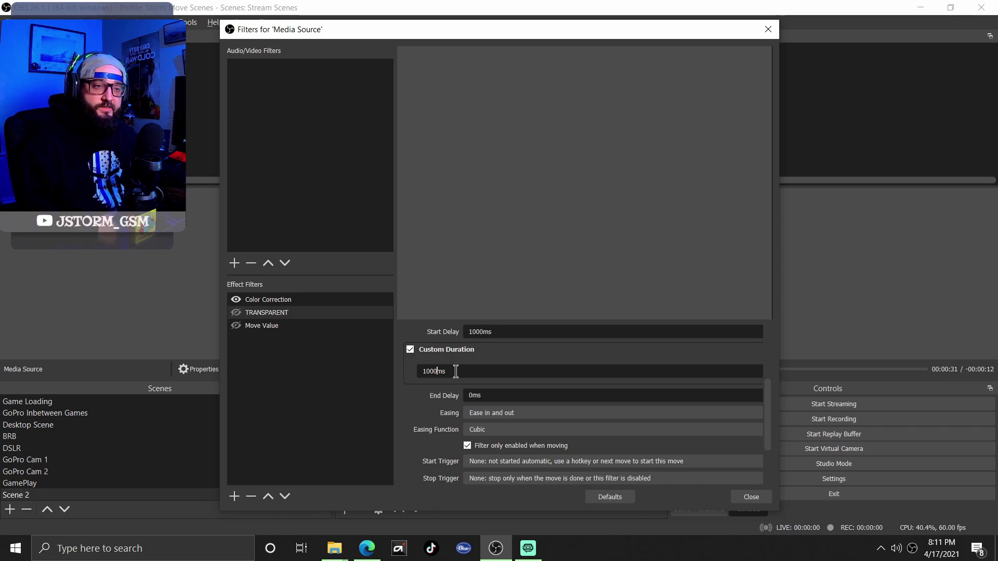
Step: Make the Media Source's second Move Value filter control the Opacity setting of Color Correction
{"action": "left_click", "coordinate": [254, 328]}
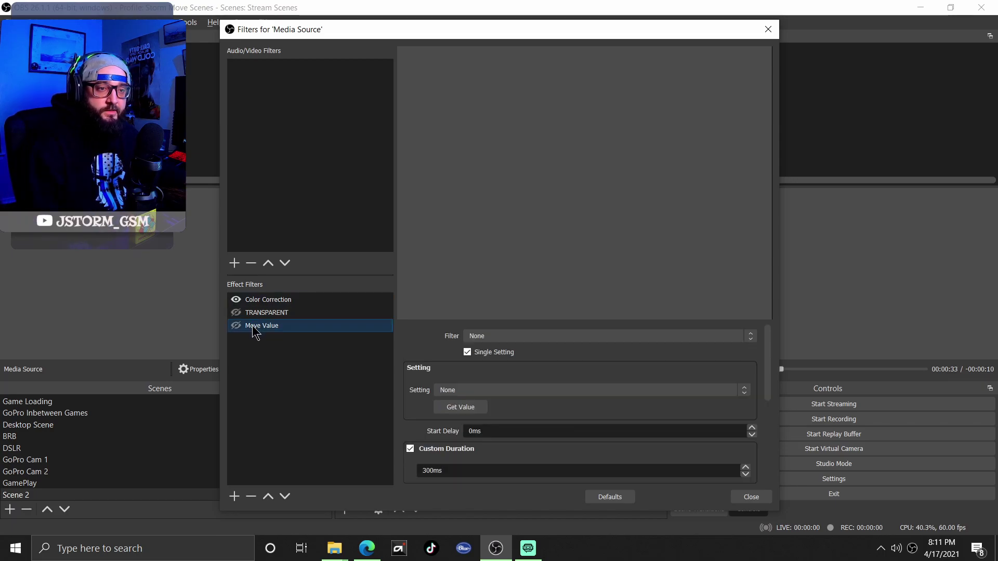
{"action": "left_click", "coordinate": [473, 336]}
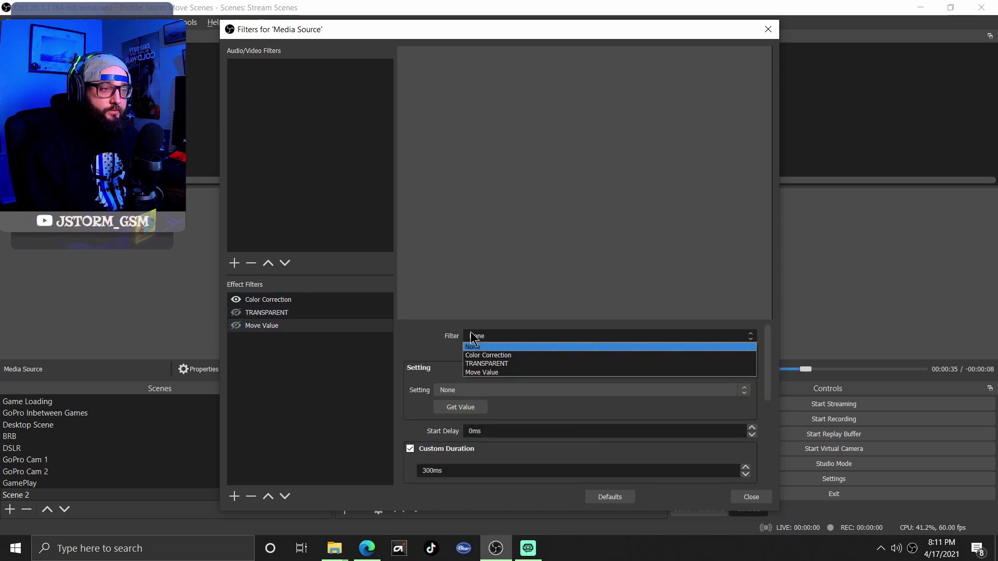
{"action": "left_click", "coordinate": [483, 356]}
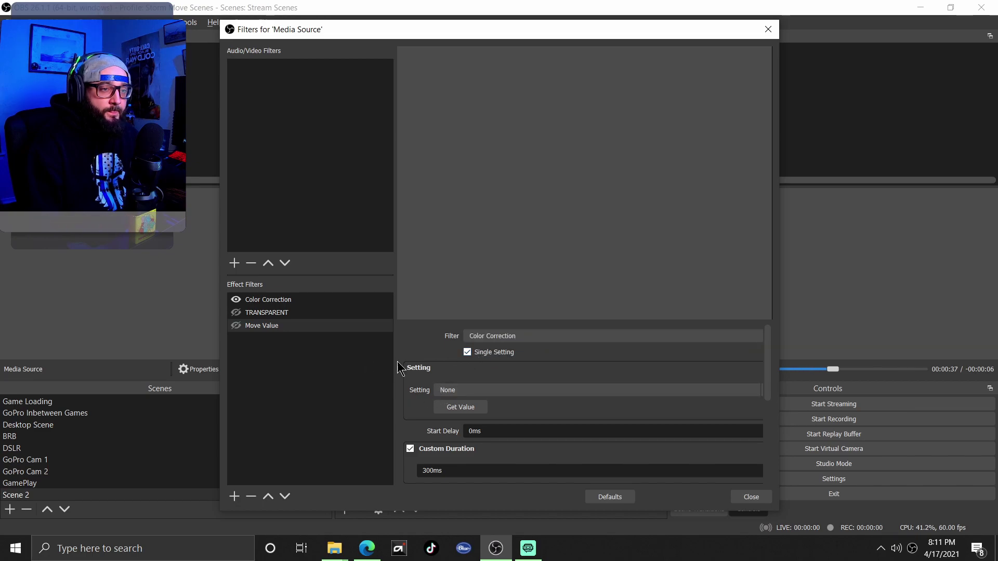
{"action": "left_click", "coordinate": [458, 391]}
{"action": "left_click", "coordinate": [458, 444]}
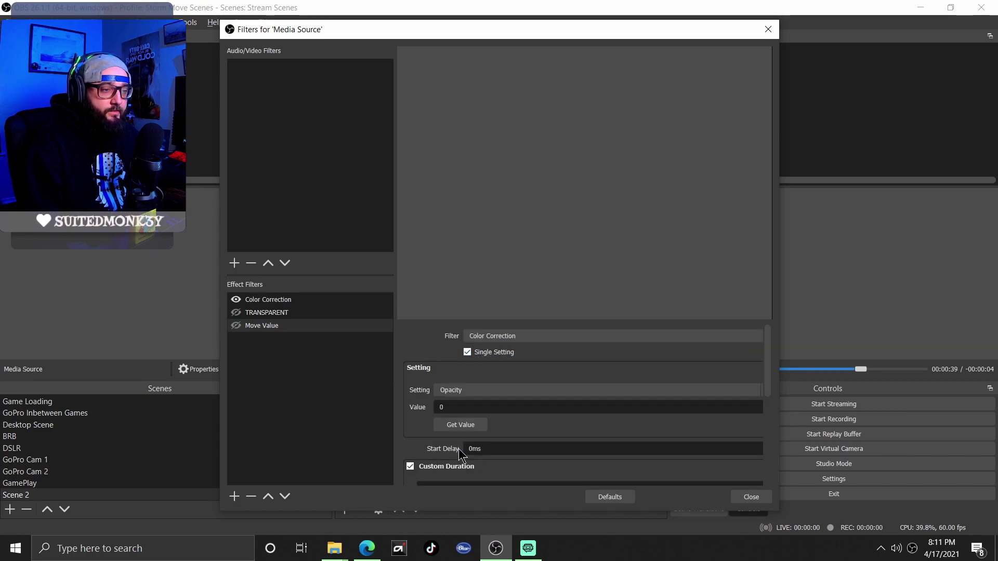
Step: Raise the Media Source's Color Correction opacity to 100, get that value in the second Move Value filter, and close the filters
{"action": "left_click", "coordinate": [289, 300]}
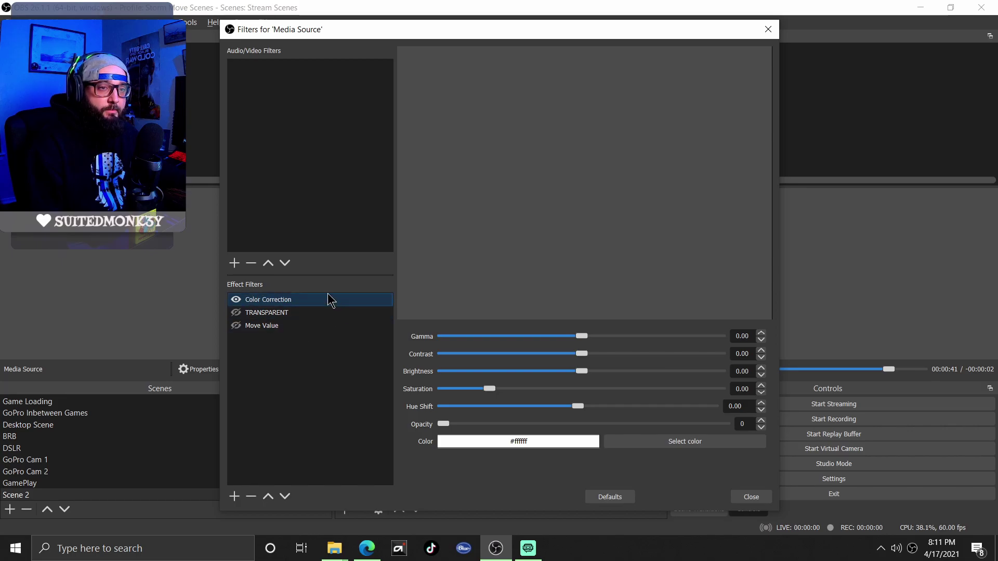
{"action": "left_click_drag", "start_coordinate": [443, 424], "coordinate": [725, 424]}
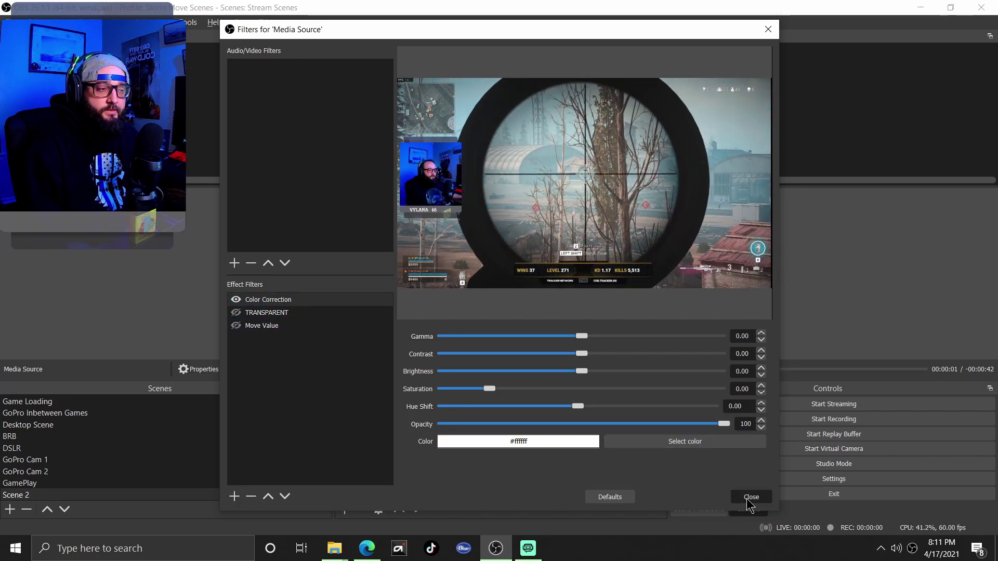
{"action": "left_click", "coordinate": [261, 325]}
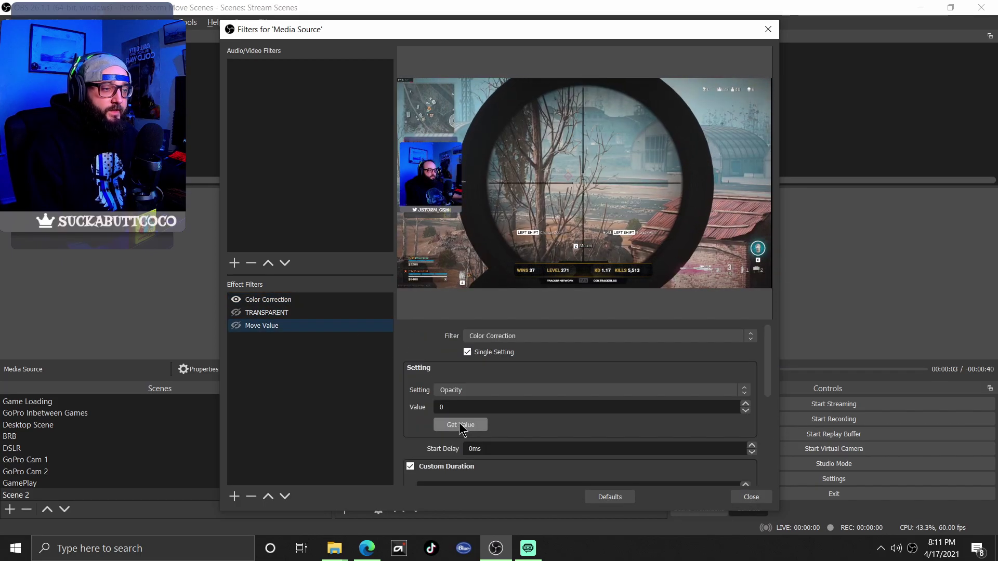
{"action": "left_click", "coordinate": [751, 498]}
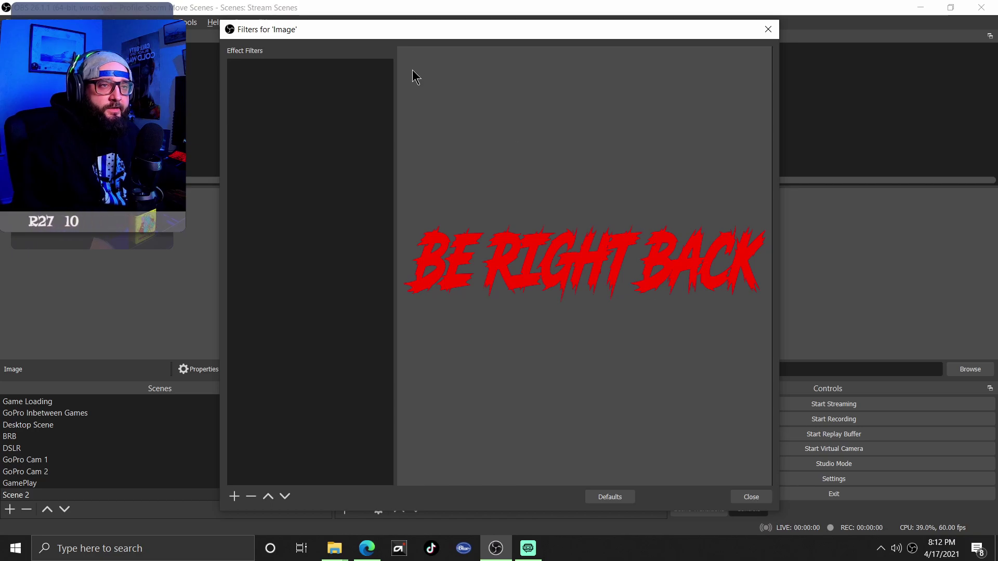
Step: Add a Color Correction filter to the BE RIGHT BACK Image source and set its opacity to 0
{"action": "left_click", "coordinate": [233, 496]}
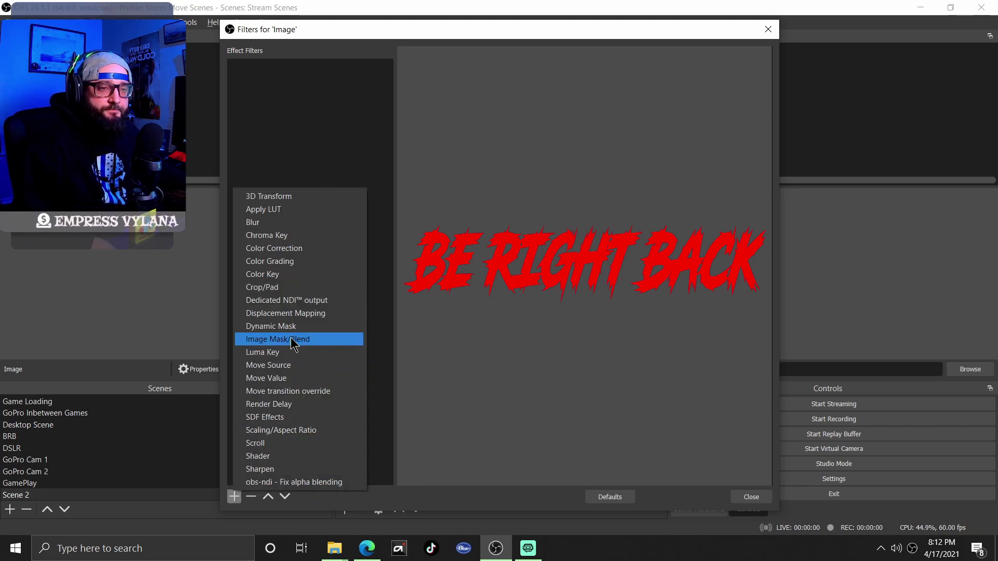
{"action": "left_click", "coordinate": [274, 248]}
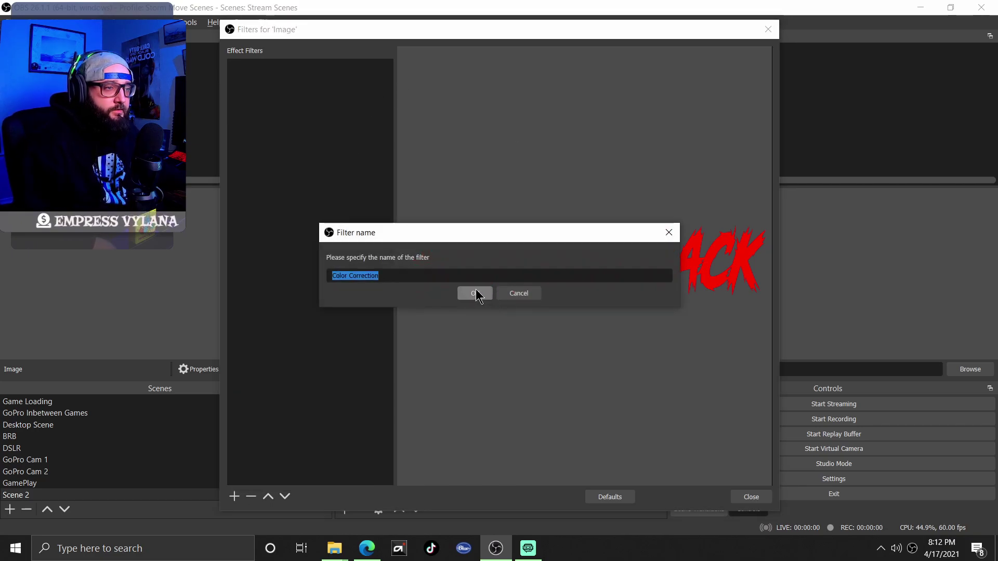
{"action": "left_click", "coordinate": [474, 291]}
Step: Add a Move Value filter named SEE THRU to the Image source
{"action": "left_click", "coordinate": [233, 497]}
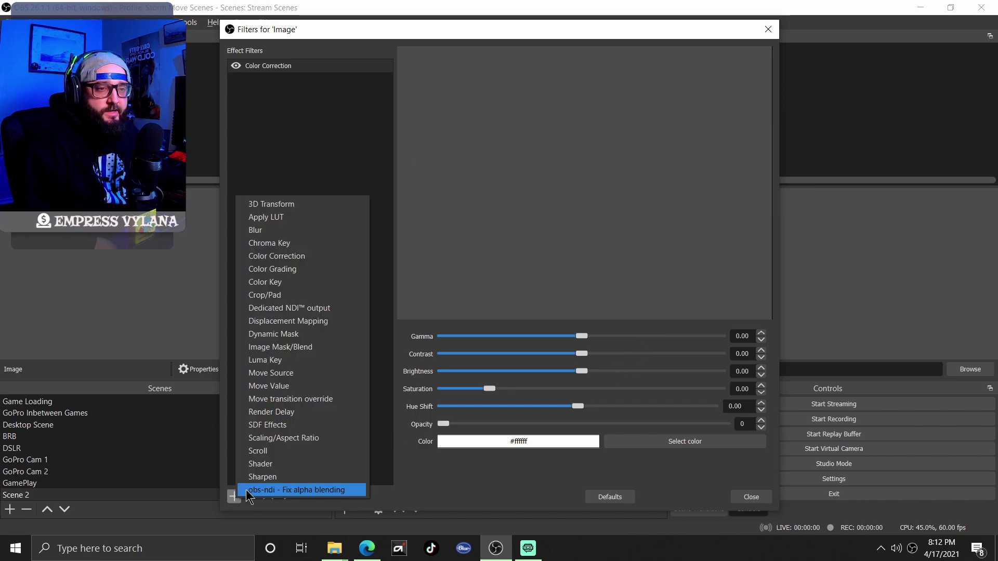
{"action": "left_click", "coordinate": [288, 388]}
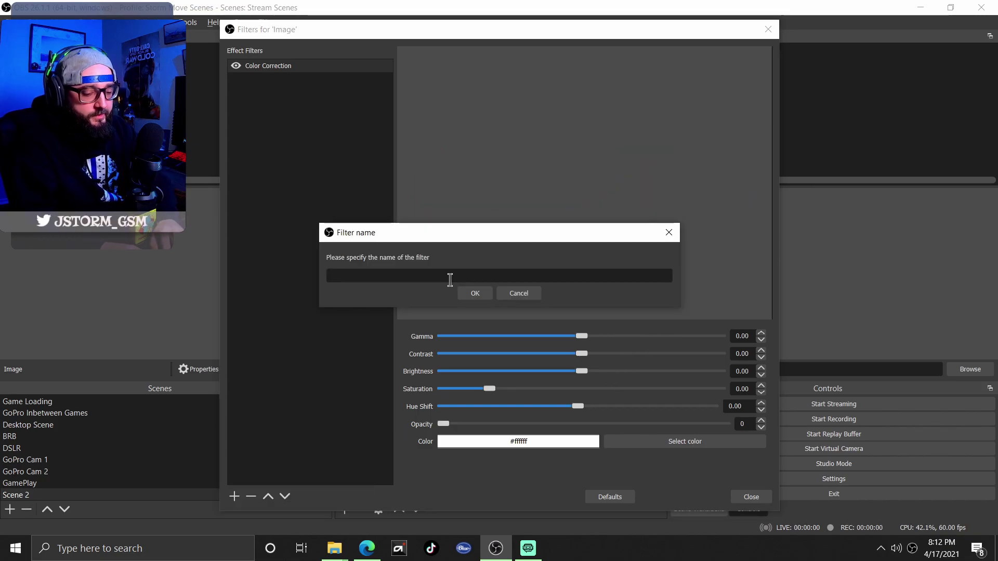
{"action": "type", "text": "SEE THRU"}
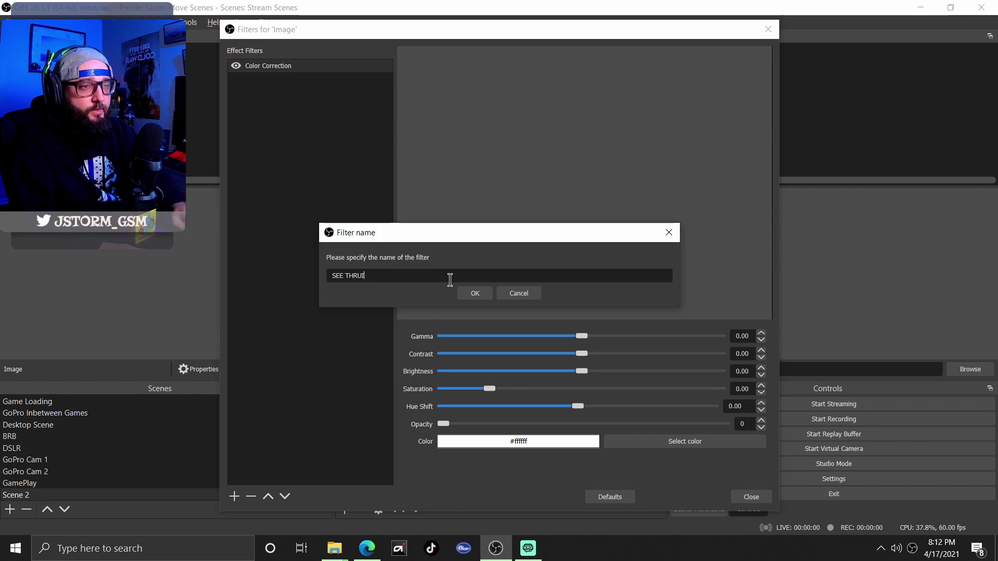
{"action": "key", "text": "Return"}
Step: Make the SEE THRU filter control the Opacity setting of Color Correction, with the value 0
{"action": "left_click", "coordinate": [488, 337]}
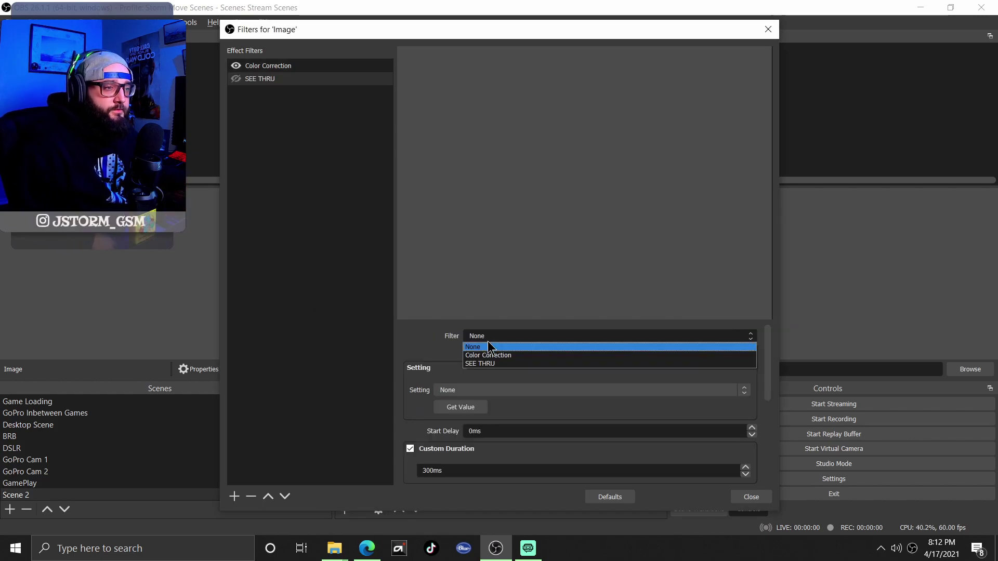
{"action": "left_click", "coordinate": [486, 363]}
{"action": "left_click", "coordinate": [490, 336]}
{"action": "left_click", "coordinate": [488, 355]}
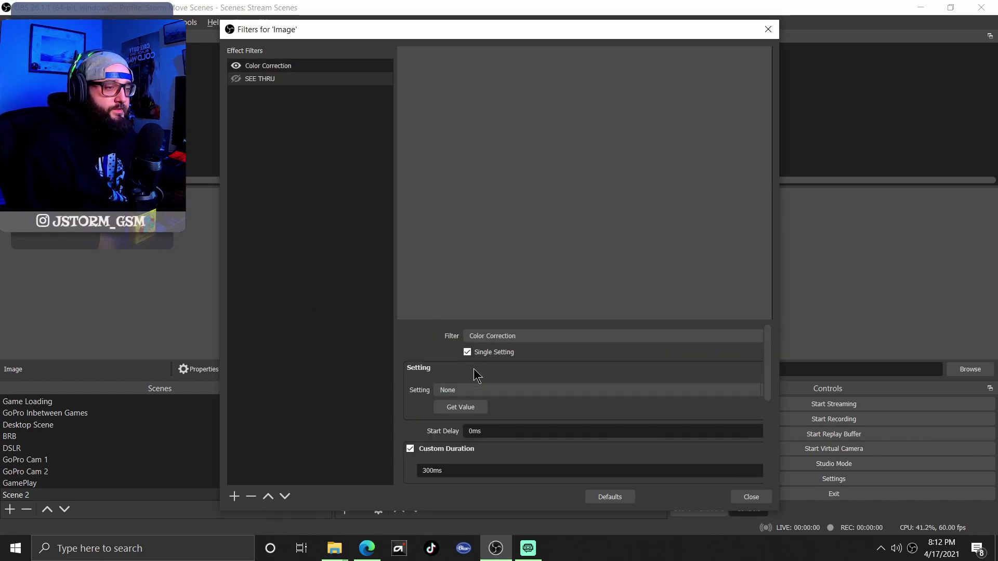
{"action": "left_click", "coordinate": [470, 389]}
{"action": "left_click", "coordinate": [463, 450]}
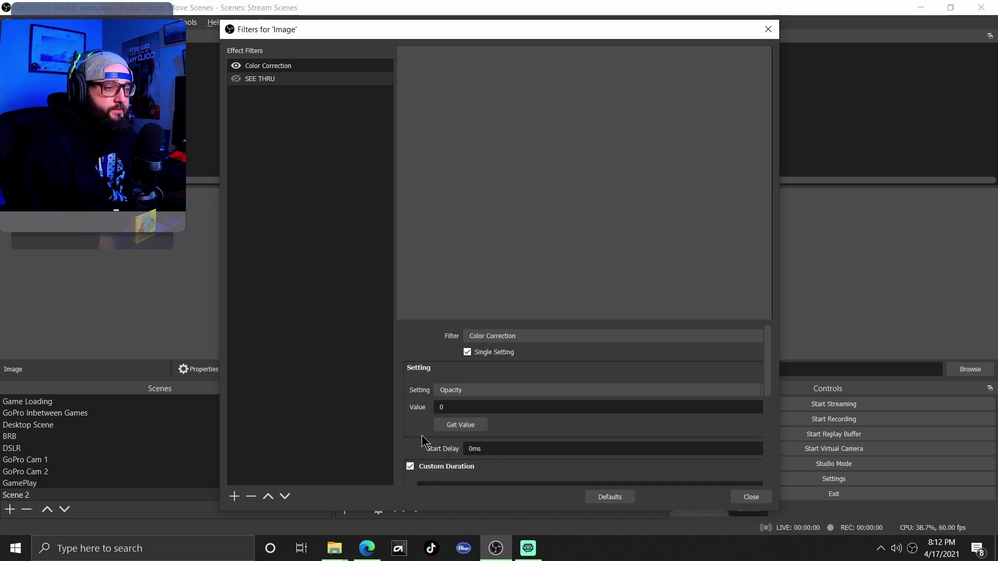
Step: Set the SEE THRU filter's start delay and custom duration to 1000 ms each
{"action": "scroll", "coordinate": [471, 363], "scroll_direction": "down", "scroll_amount": 4}
{"action": "type", "text": "1000"}
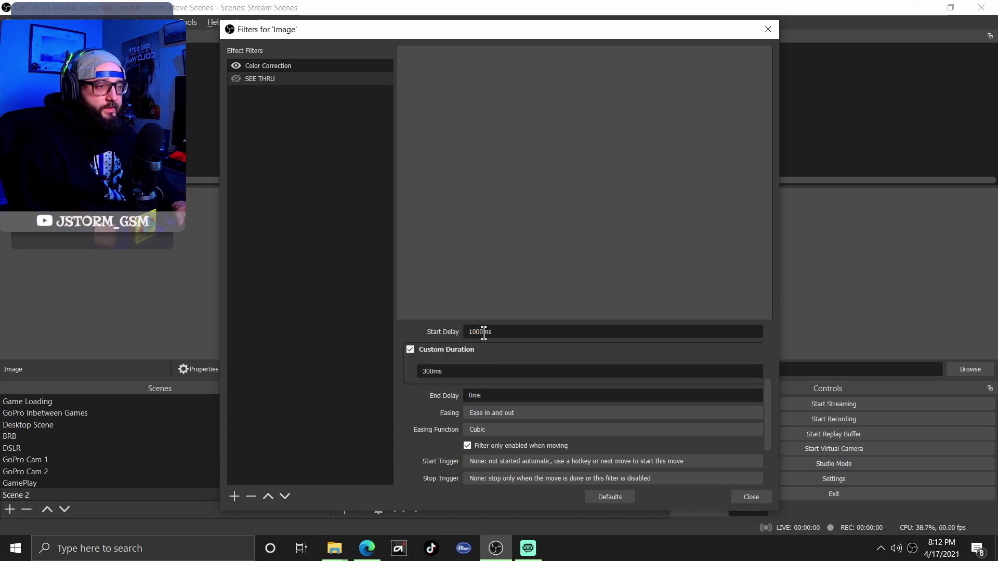
{"action": "key", "text": "Tab"}
{"action": "key", "text": "Tab"}
{"action": "type", "text": "1000"}
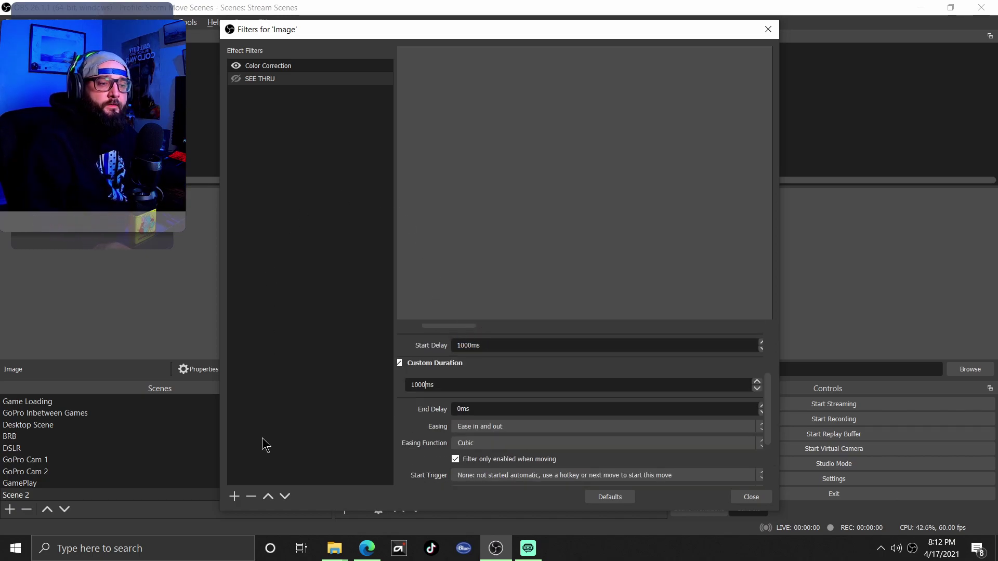
Step: Add a second Move Value filter with the default name to the Image source and raise its Color Correction opacity to 100
{"action": "left_click", "coordinate": [234, 496]}
{"action": "left_click", "coordinate": [276, 385]}
{"action": "left_click", "coordinate": [473, 294]}
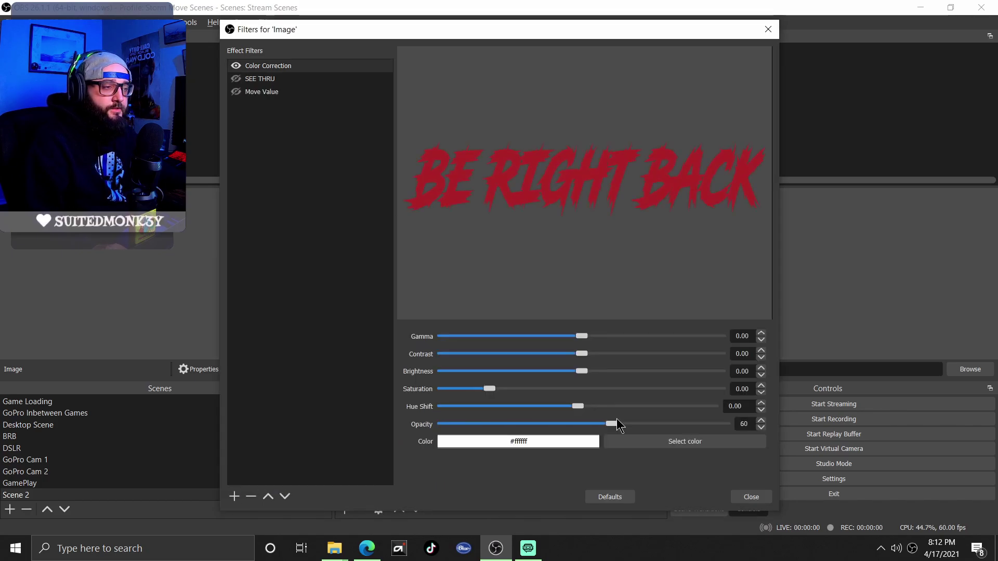
Step: Make the Image's second Move Value filter control Color Correction Opacity with the current value 100, and open its start delay for editing
{"action": "left_click", "coordinate": [278, 92]}
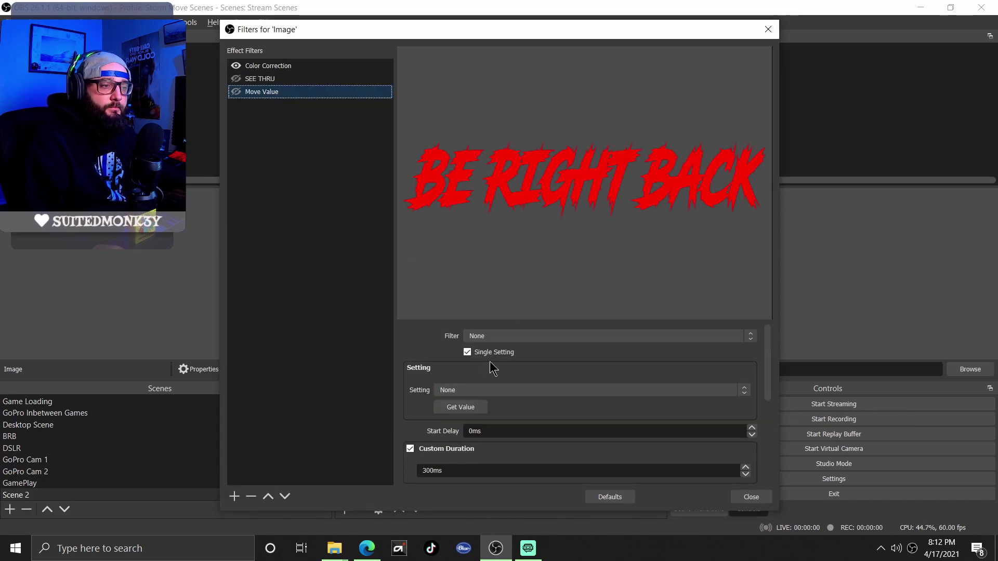
{"action": "left_click", "coordinate": [474, 336]}
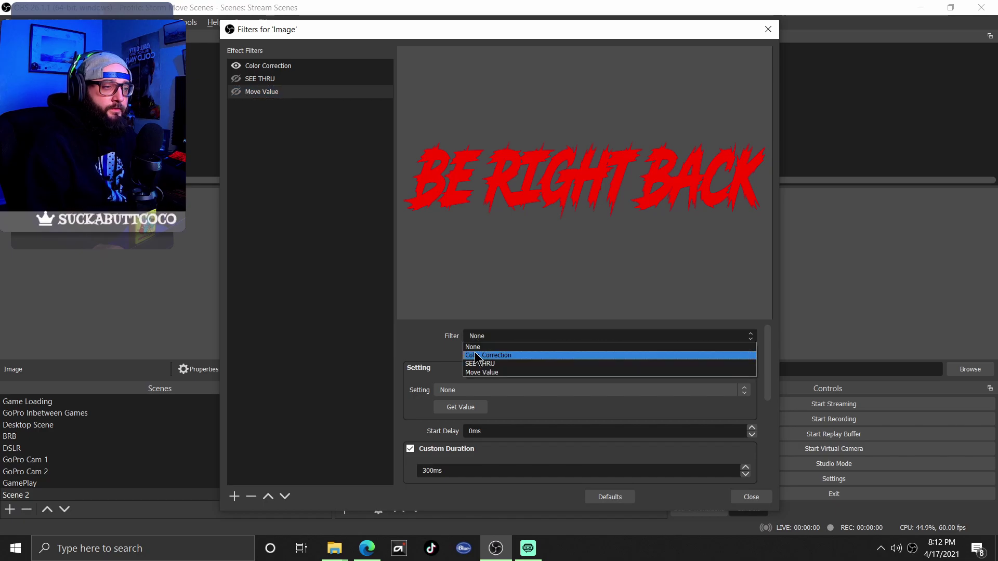
{"action": "left_click", "coordinate": [477, 355]}
{"action": "left_click", "coordinate": [455, 390]}
{"action": "left_click", "coordinate": [456, 429]}
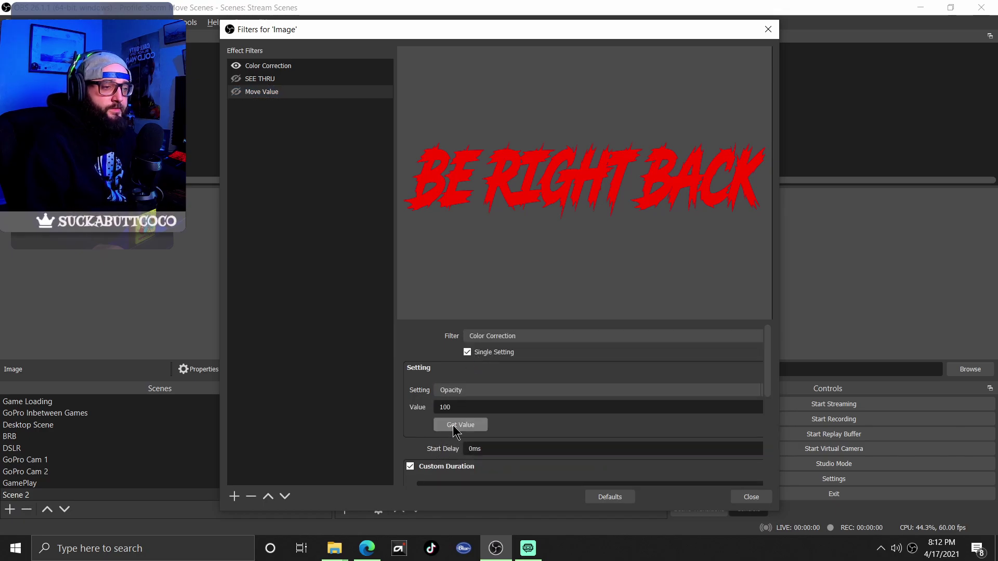
{"action": "scroll", "coordinate": [421, 429], "scroll_direction": "down", "scroll_amount": 3}
{"action": "double_click", "coordinate": [484, 331]}
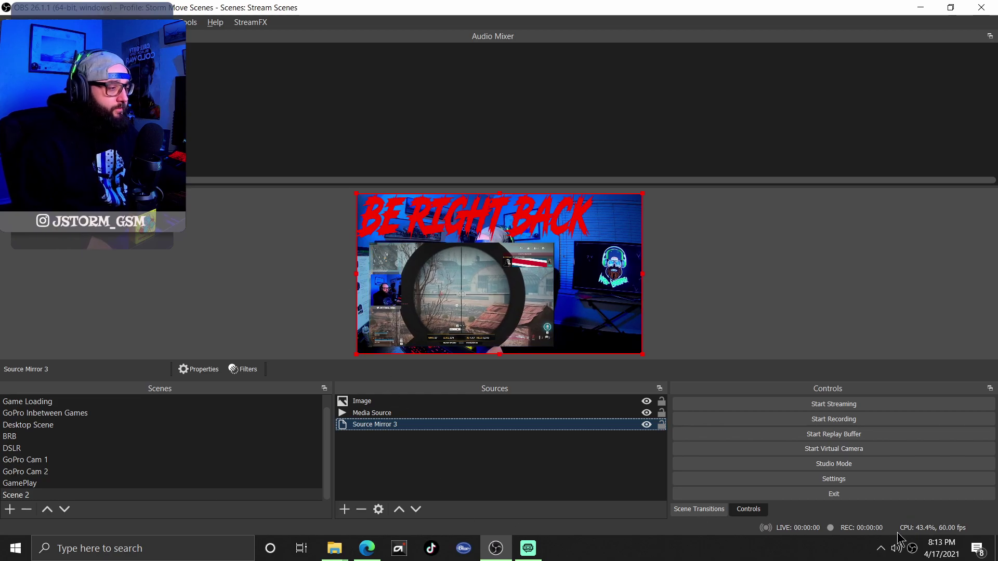
Step: Switch to Touch Portal and open an empty touch button for editing
{"action": "left_click", "coordinate": [880, 548]}
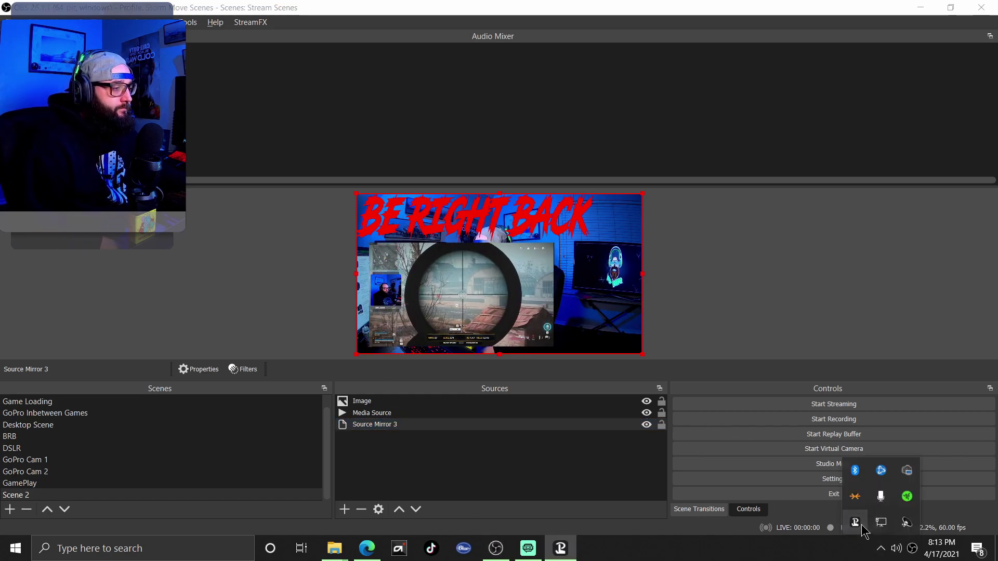
{"action": "left_click", "coordinate": [855, 522]}
{"action": "left_click", "coordinate": [495, 228]}
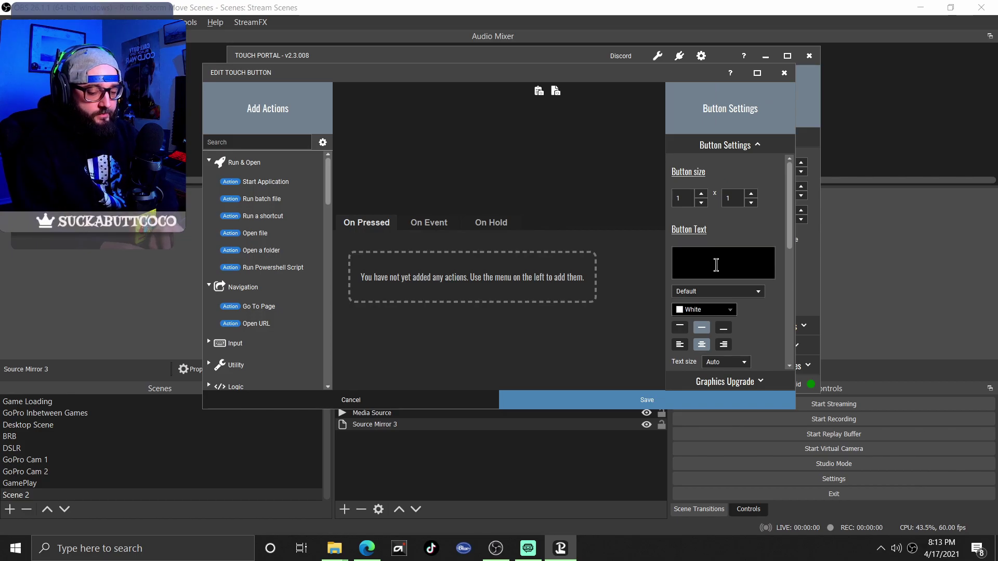
Step: Label the touch button BRB and add an OBS Set Scene action that switches to Scene 2
{"action": "type", "text": "BRB"}
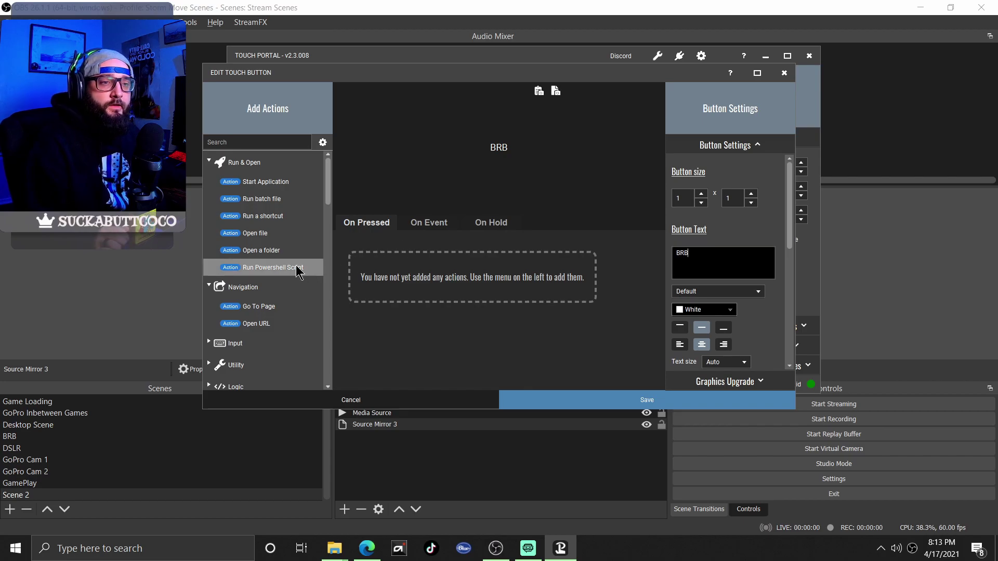
{"action": "scroll", "coordinate": [301, 274], "scroll_direction": "down", "scroll_amount": 5}
{"action": "scroll", "coordinate": [301, 274], "scroll_direction": "down", "scroll_amount": 3}
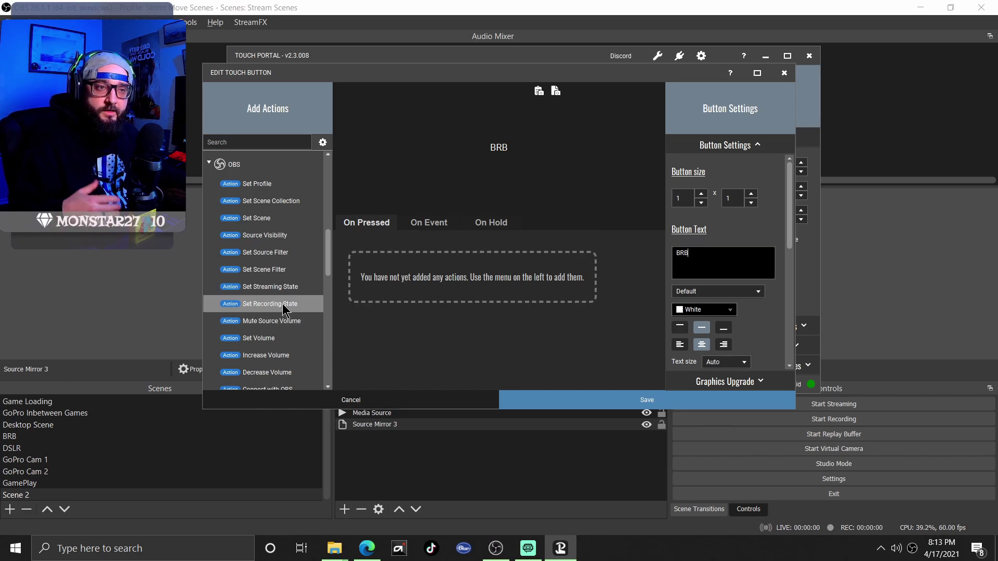
{"action": "double_click", "coordinate": [261, 218]}
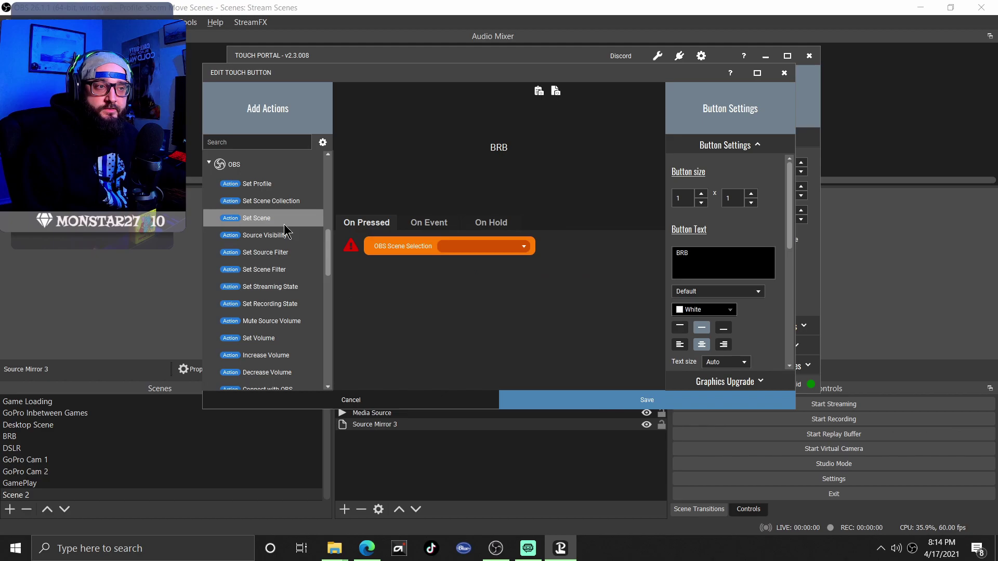
{"action": "left_click", "coordinate": [458, 249]}
{"action": "left_click", "coordinate": [451, 367]}
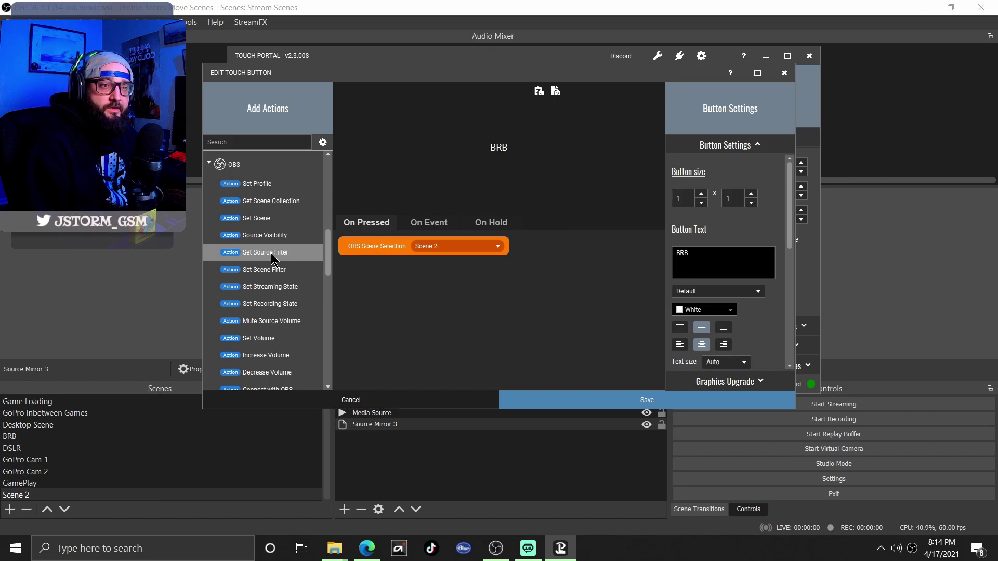
Step: Add a Set Source Filter action that turns on the lowercase blur filter for Source Mirror 3
{"action": "left_click_drag", "start_coordinate": [265, 256], "coordinate": [357, 263]}
{"action": "left_click", "coordinate": [459, 267]}
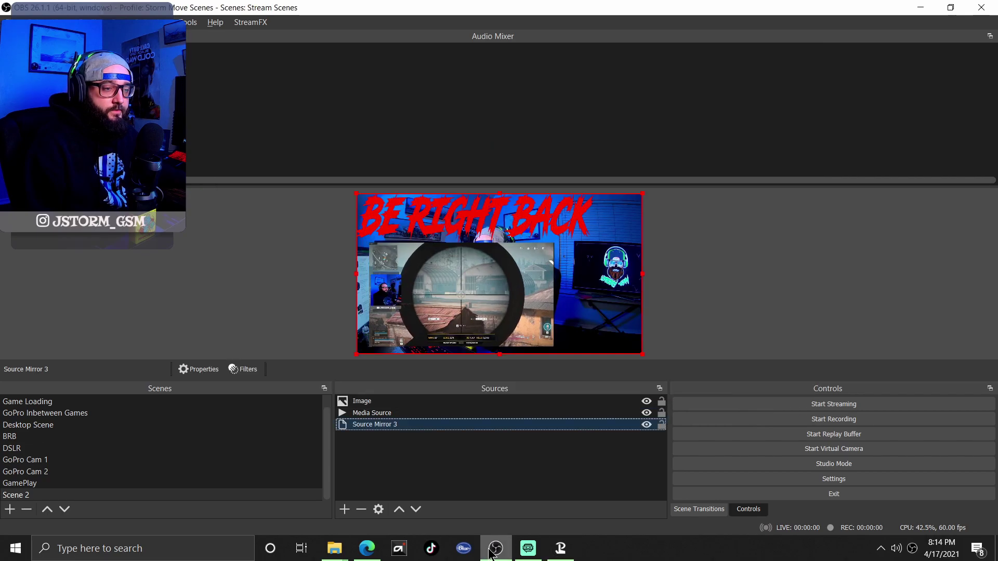
{"action": "left_click", "coordinate": [548, 548]}
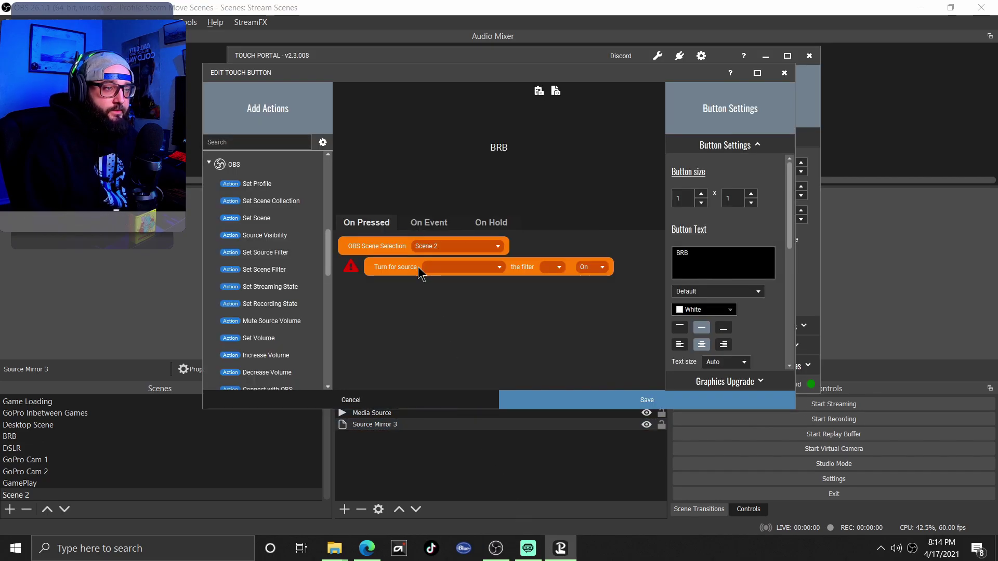
{"action": "left_click", "coordinate": [434, 269]}
{"action": "left_click", "coordinate": [445, 304]}
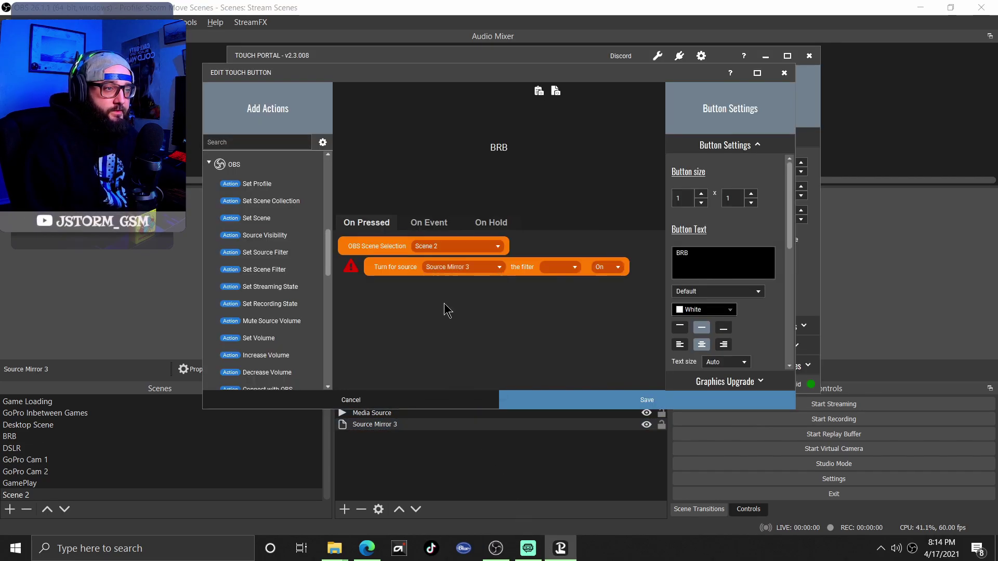
{"action": "left_click", "coordinate": [560, 268]}
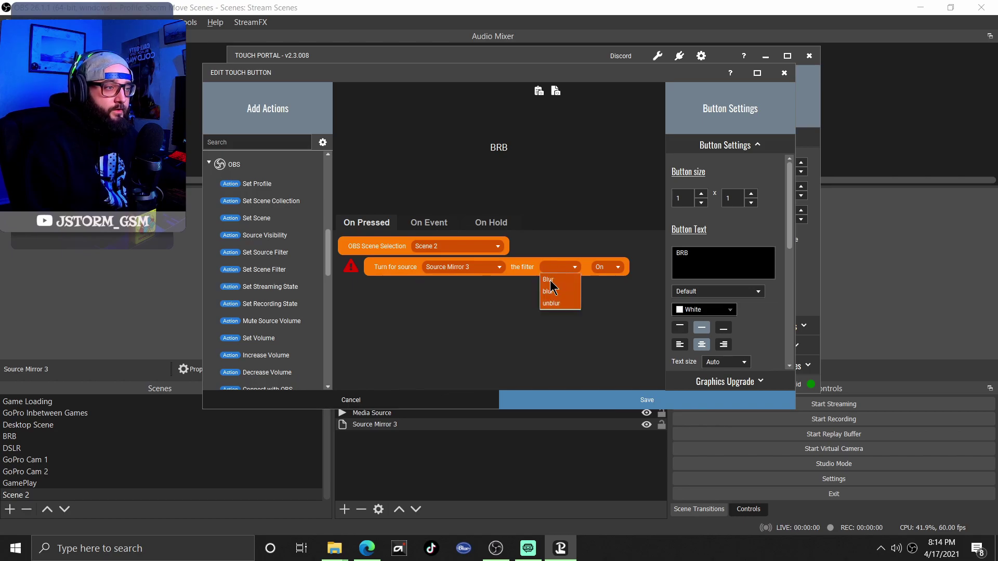
{"action": "left_click", "coordinate": [551, 280]}
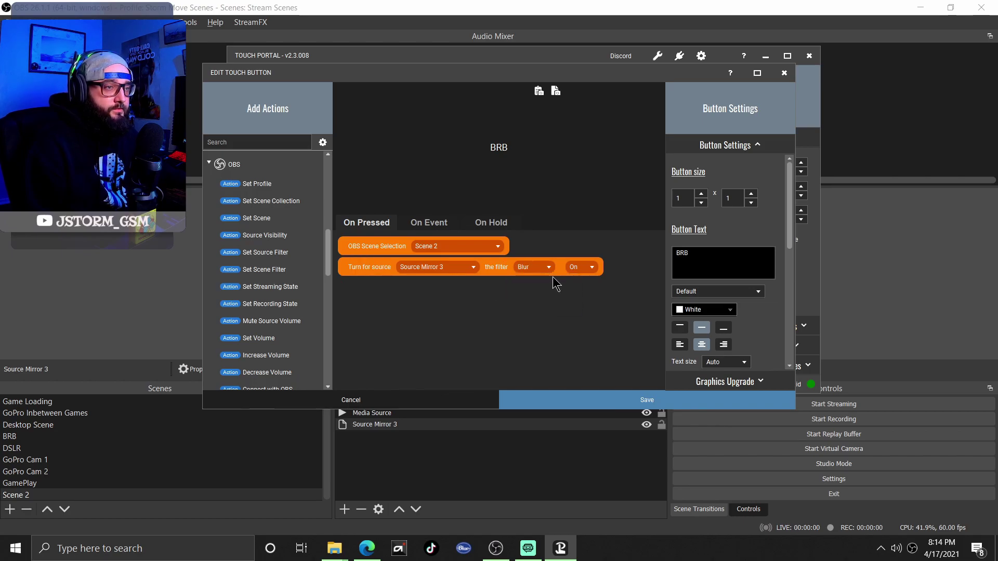
{"action": "left_click", "coordinate": [545, 269]}
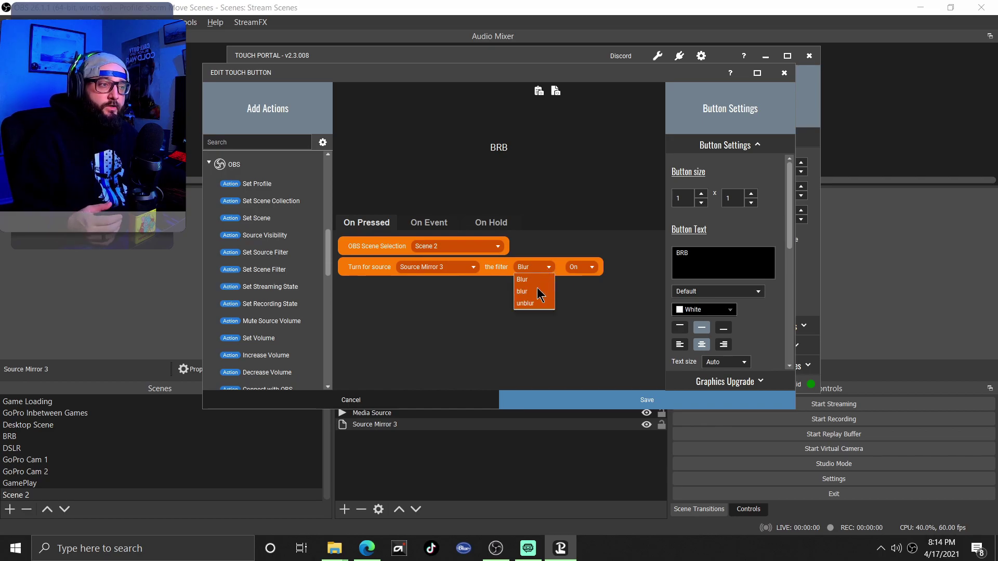
{"action": "left_click", "coordinate": [536, 291]}
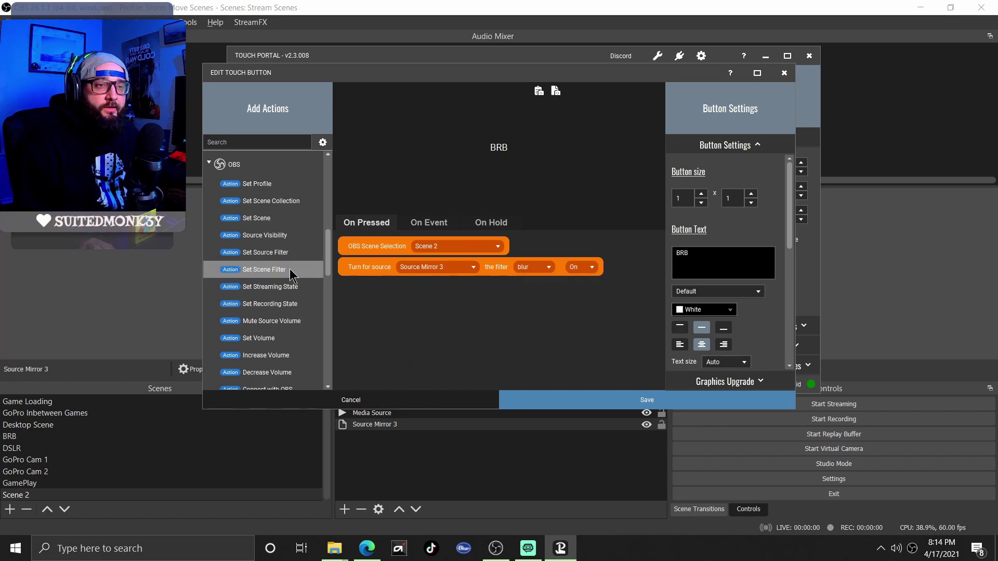
Step: Add another Set Source Filter action that turns on the Move Value filter for Media Source
{"action": "double_click", "coordinate": [276, 253]}
{"action": "left_click", "coordinate": [458, 290]}
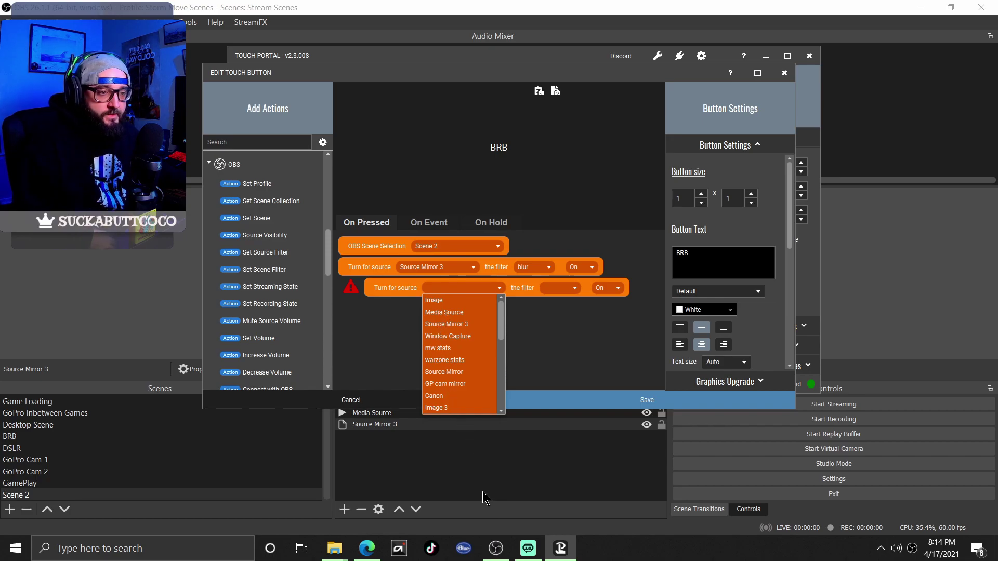
{"action": "left_click", "coordinate": [446, 313]}
{"action": "left_click", "coordinate": [601, 289]}
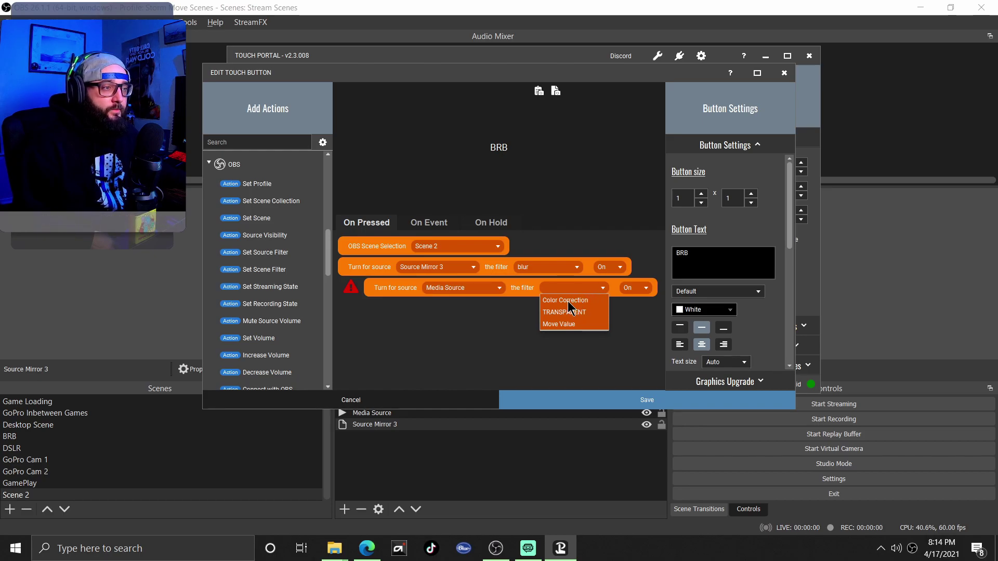
{"action": "left_click", "coordinate": [555, 324]}
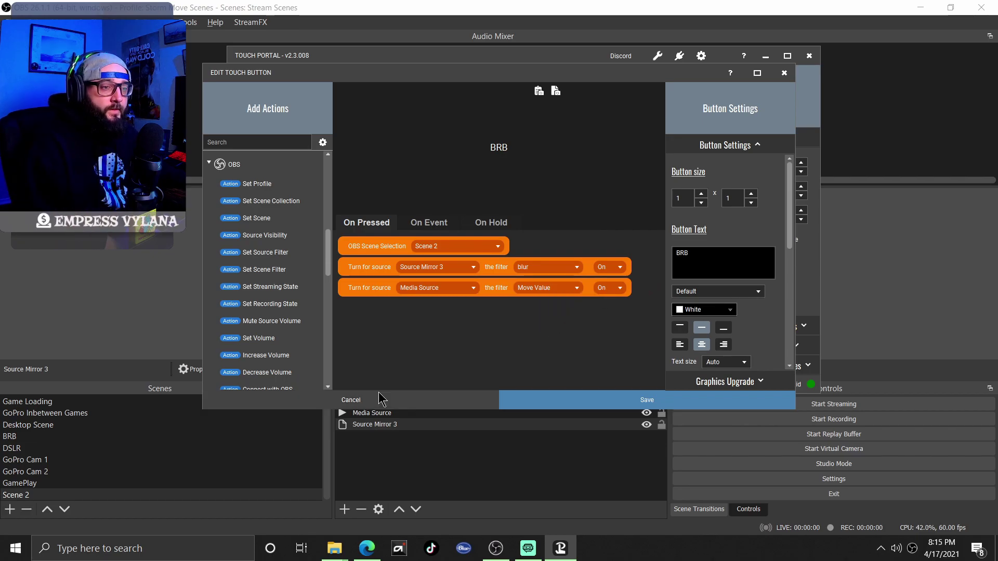
Step: Add a Set Source Filter action that turns on the Move Value filter for Image, and save the button
{"action": "double_click", "coordinate": [285, 253]}
{"action": "left_click", "coordinate": [452, 309]}
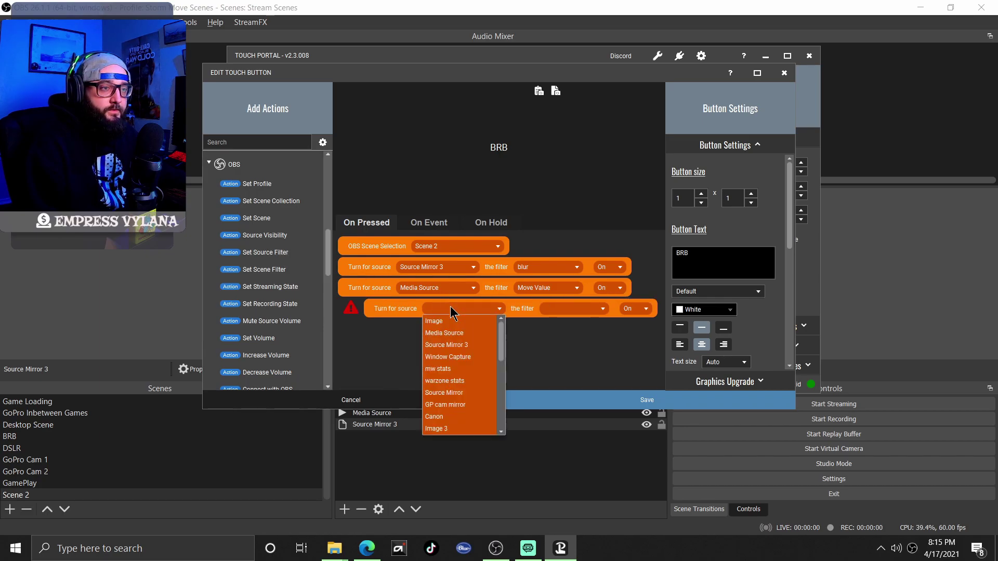
{"action": "left_click", "coordinate": [437, 322]}
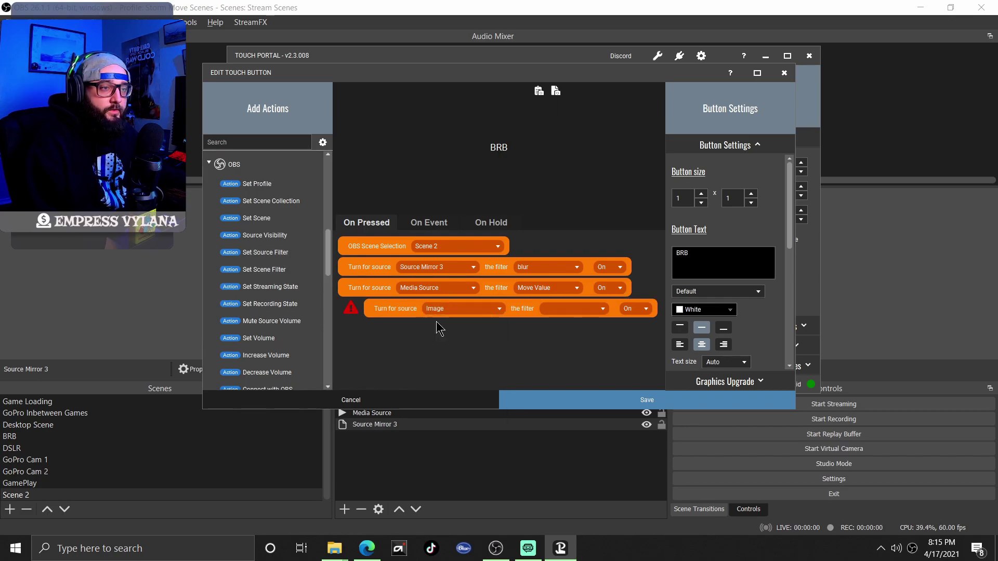
{"action": "left_click", "coordinate": [593, 310]}
{"action": "left_click", "coordinate": [169, 328]}
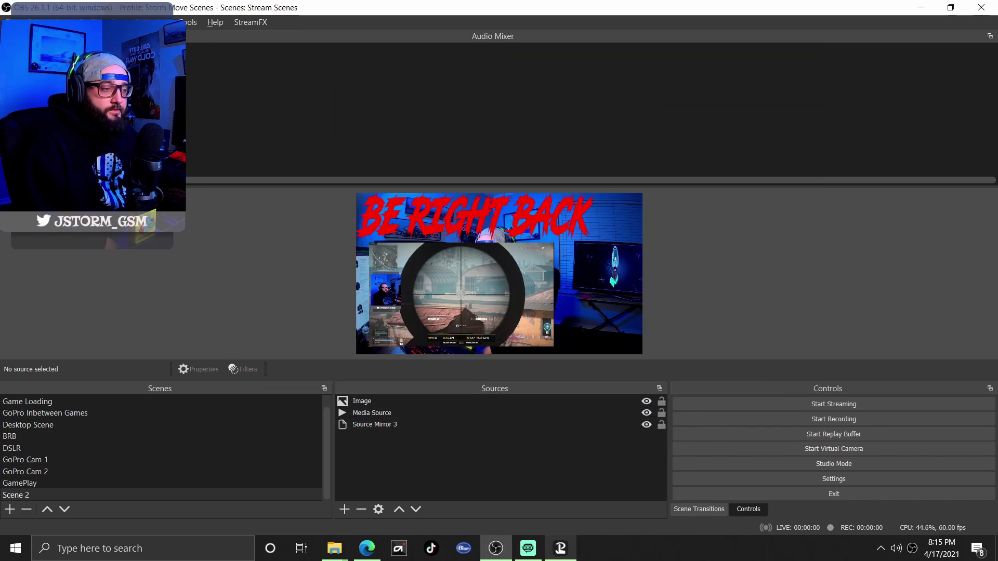
{"action": "left_click", "coordinate": [560, 548]}
{"action": "left_click", "coordinate": [563, 312]}
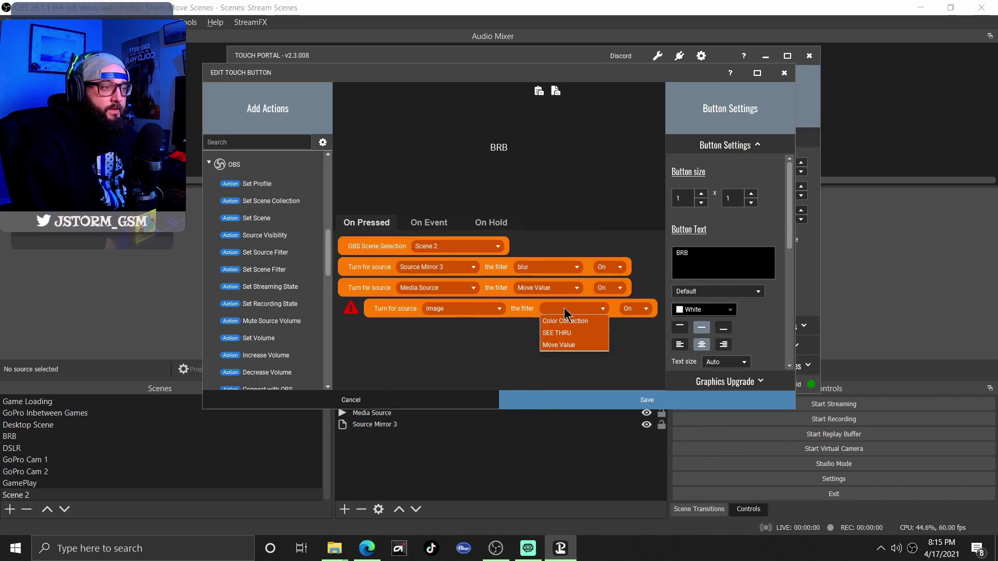
{"action": "left_click", "coordinate": [561, 344]}
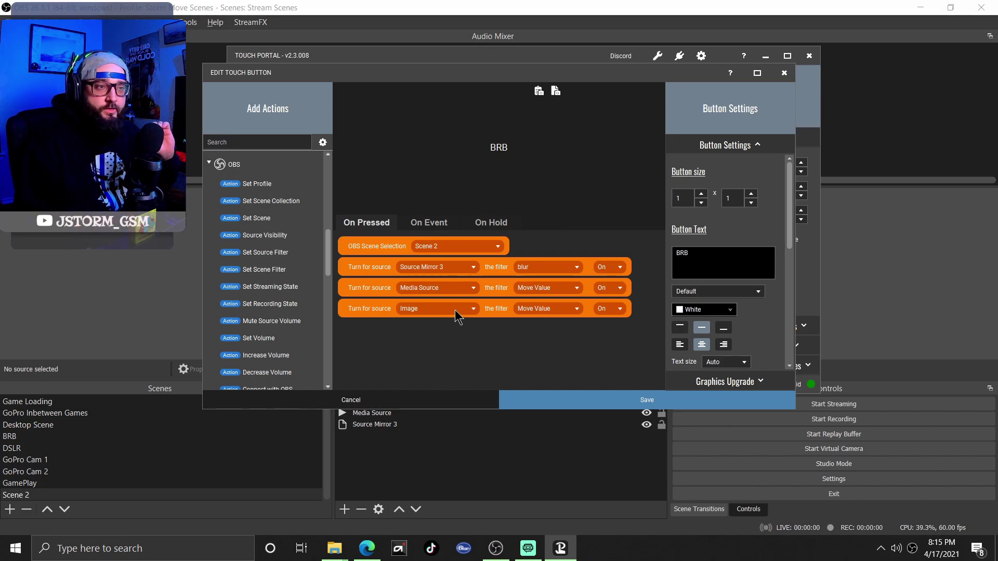
{"action": "left_click", "coordinate": [540, 400]}
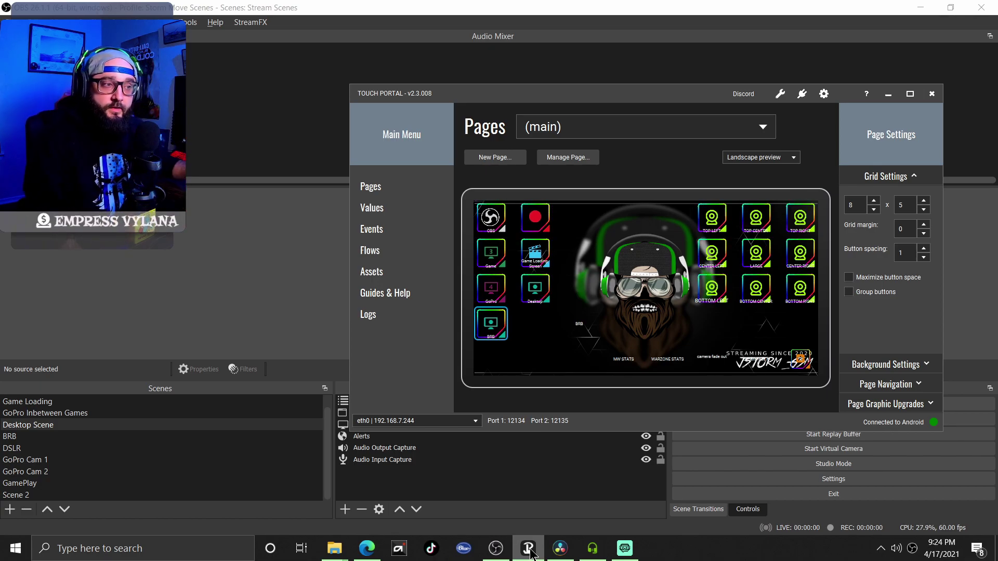
Step: Open the existing Desktop touch button and review its scene and filter actions
{"action": "left_click", "coordinate": [530, 289]}
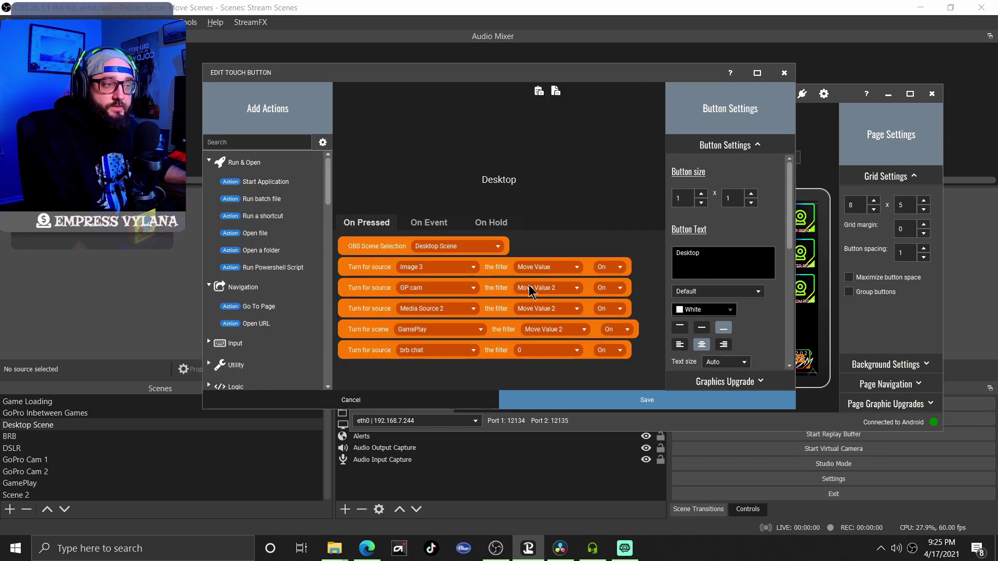
{"action": "scroll", "coordinate": [276, 309], "scroll_direction": "down", "scroll_amount": 3}
{"action": "scroll", "coordinate": [276, 309], "scroll_direction": "down", "scroll_amount": 4}
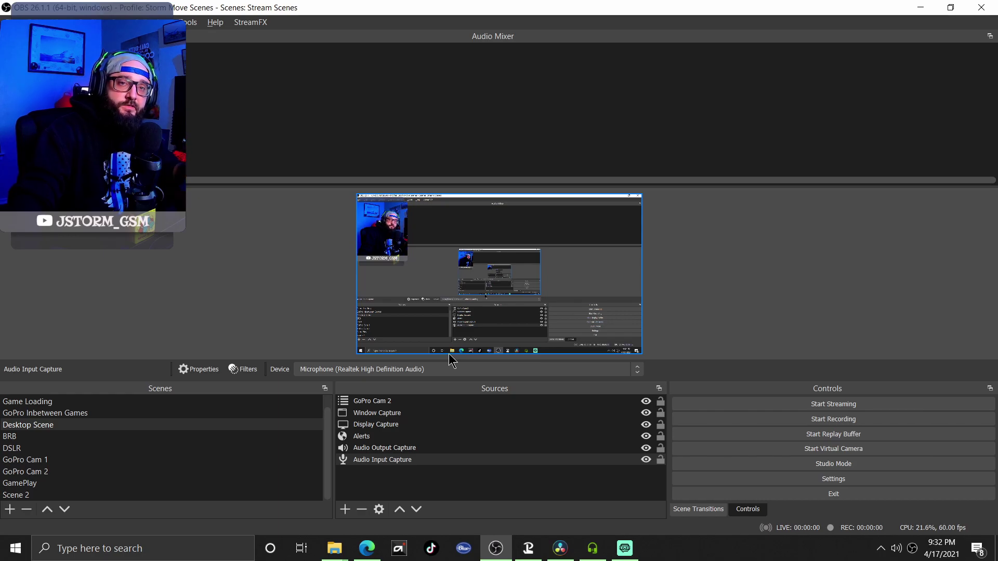
Step: Test the transitions by switching the live scene back and forth between BRB and GoPro Inbetween Games
{"action": "key", "text": "F2"}
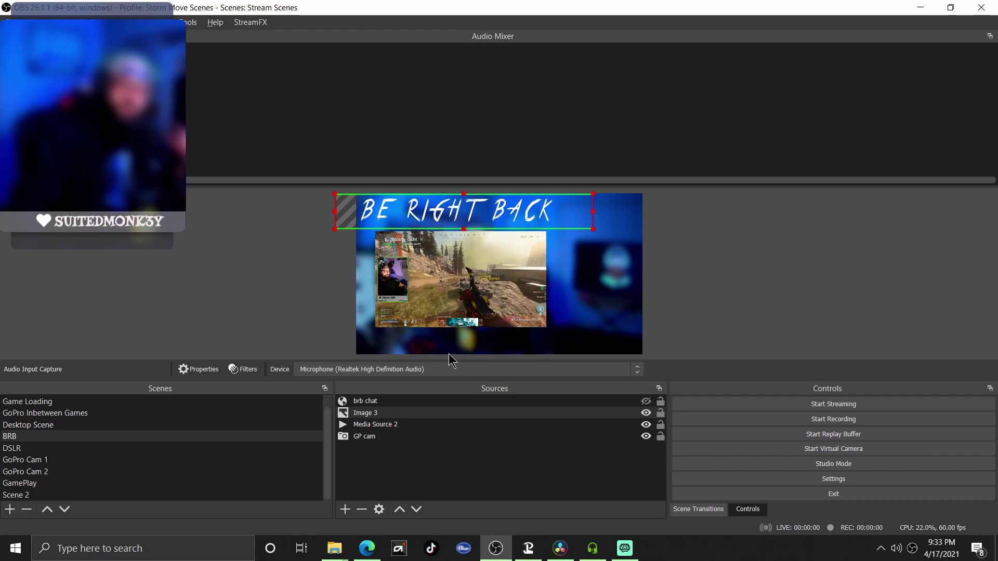
{"action": "key", "text": "F1"}
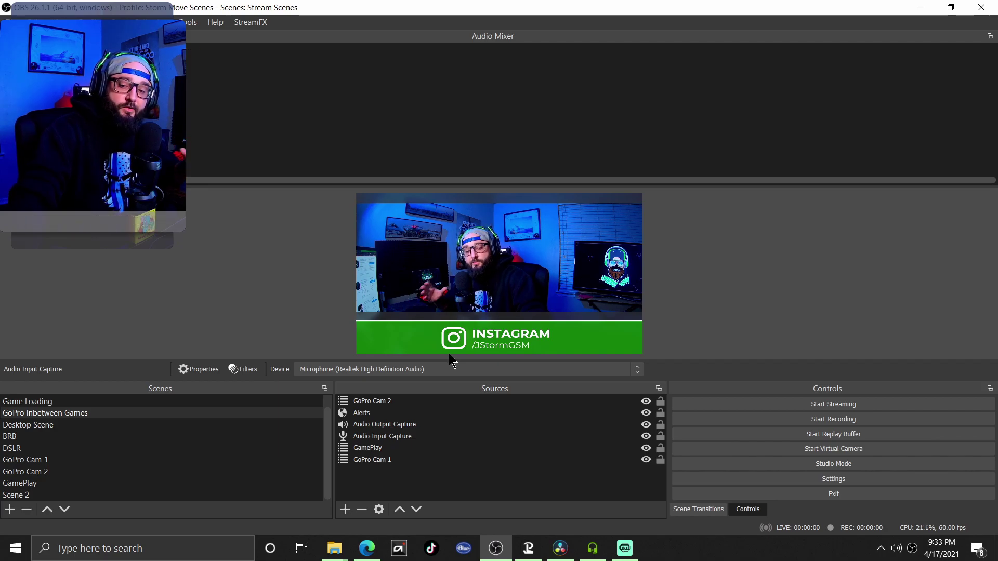
{"action": "key", "text": "F2"}
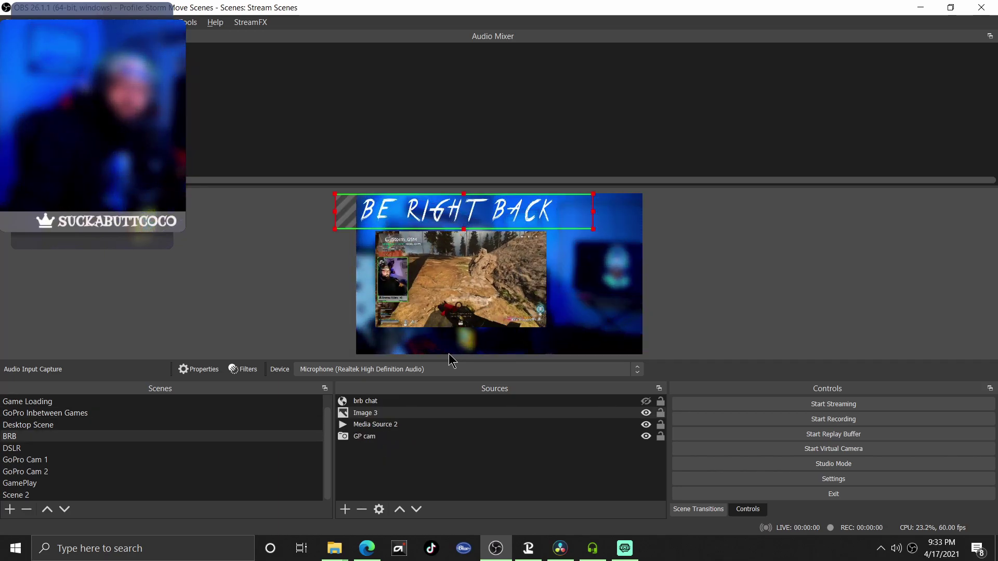
{"action": "key", "text": "F1"}
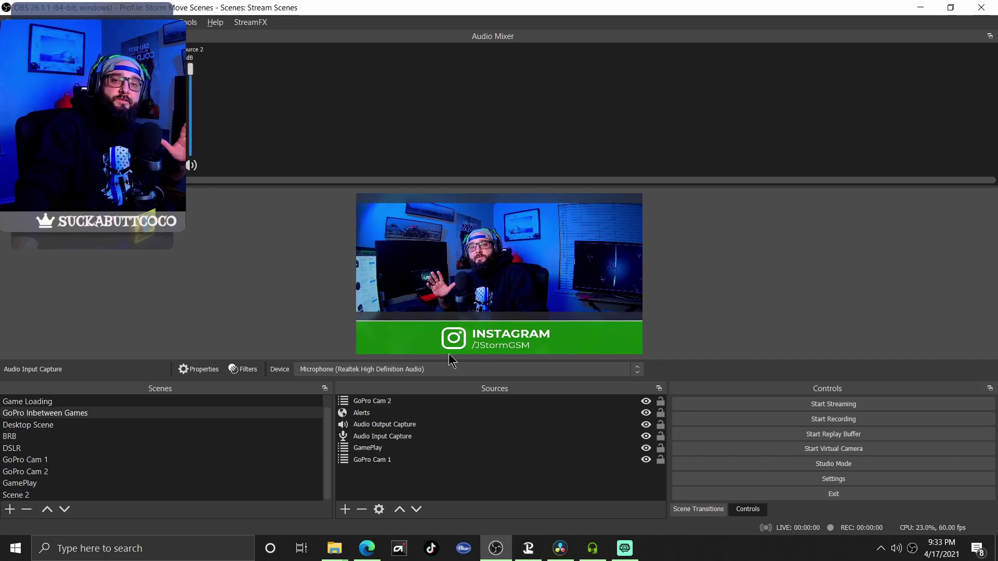